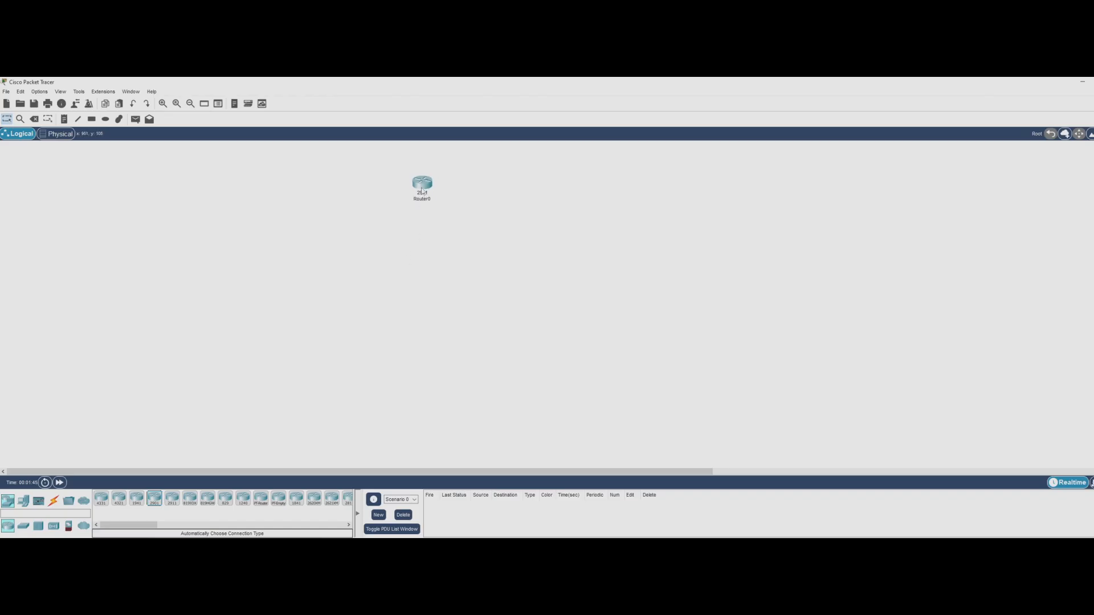
# Reposition Router0 slightly and place two 3560-24PS multilayer switches side by side below it.
pyautogui.moveTo(422, 192); pyautogui.dragTo(386, 179)
pyautogui.click(23, 526)
pyautogui.click(155, 499)
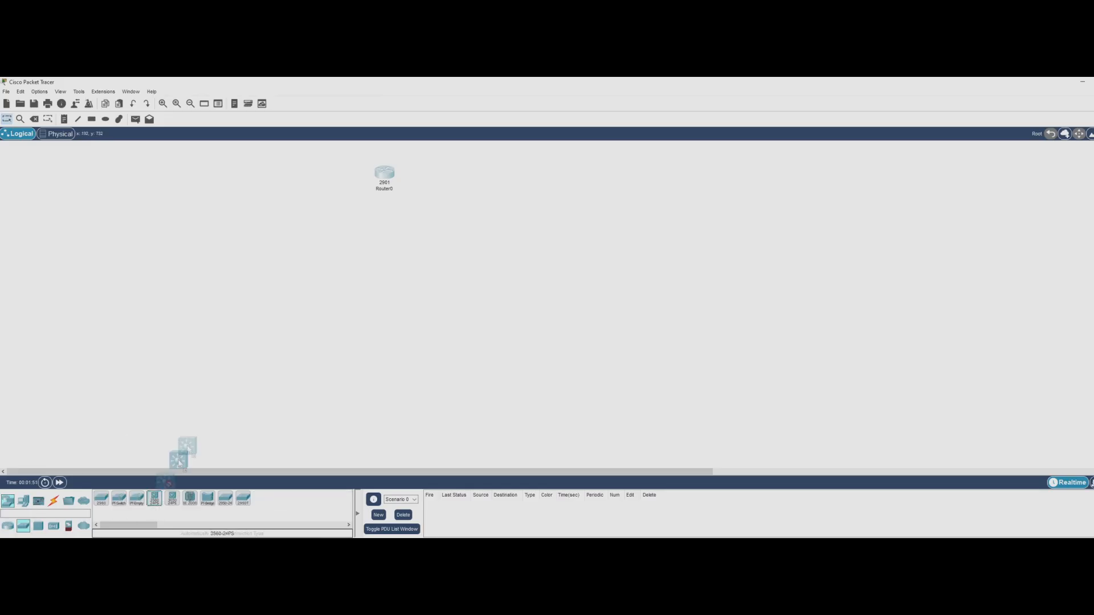
pyautogui.click(322, 249)
pyautogui.click(155, 500)
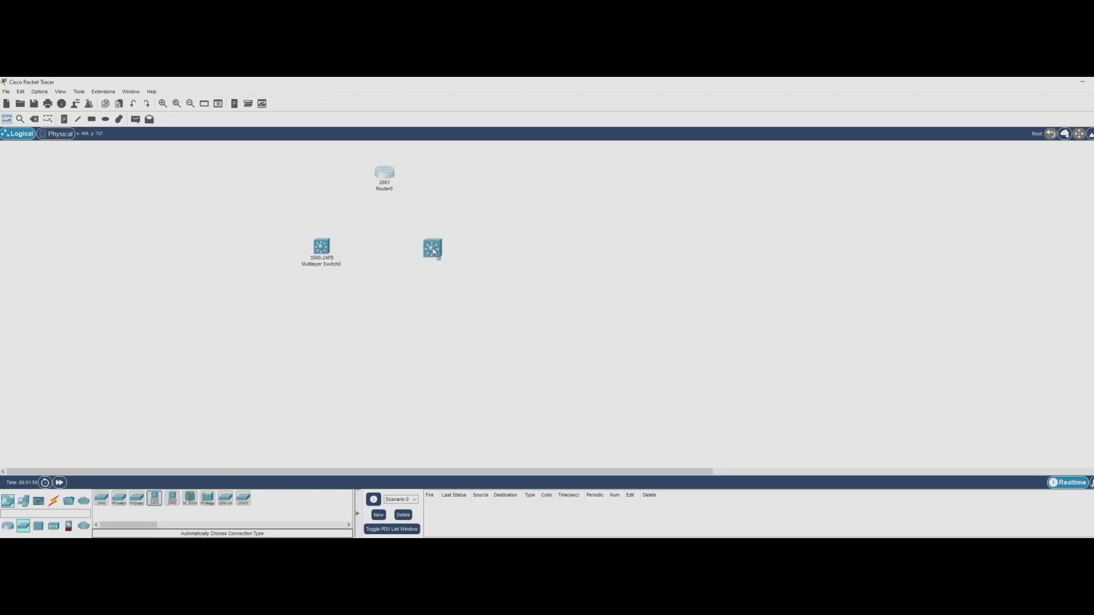
pyautogui.click(432, 249)
# Place three PCs in a row below Multilayer Switch0.
pyautogui.click(24, 501)
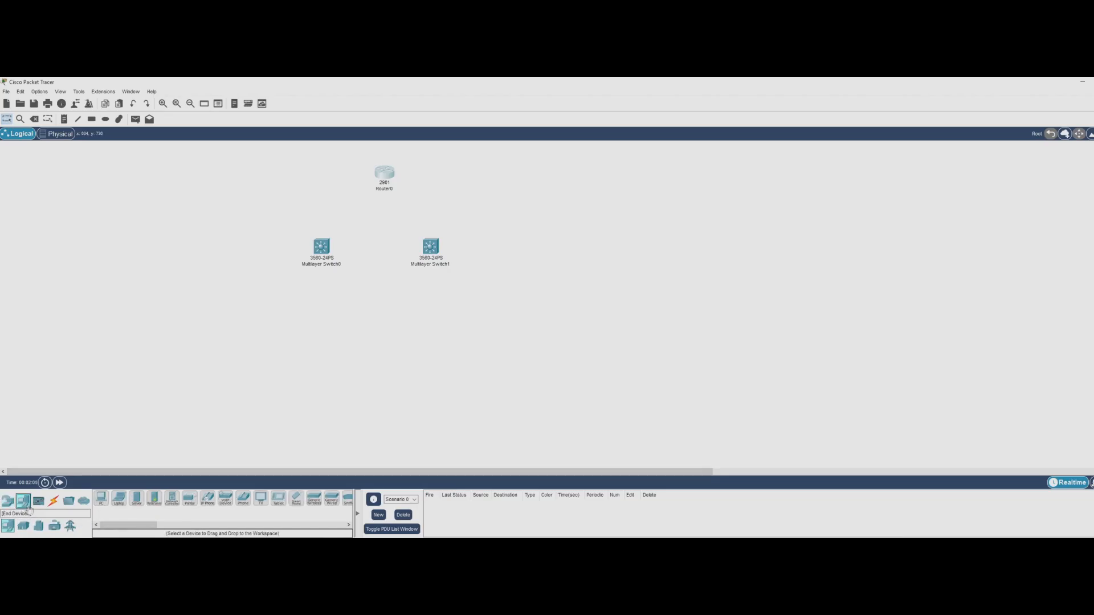
pyautogui.click(104, 505)
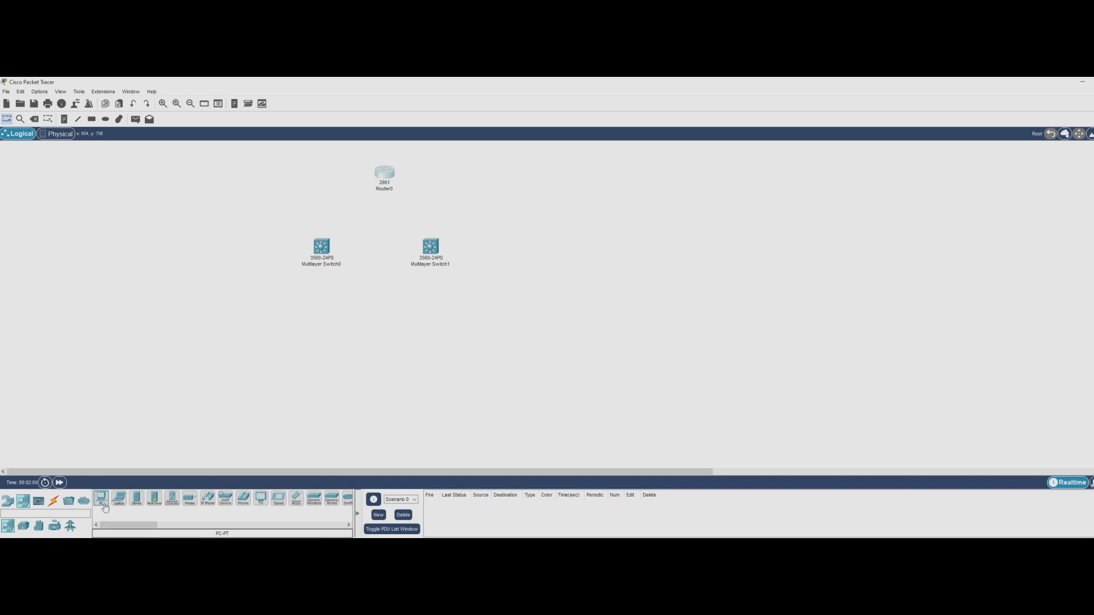
pyautogui.click(213, 313)
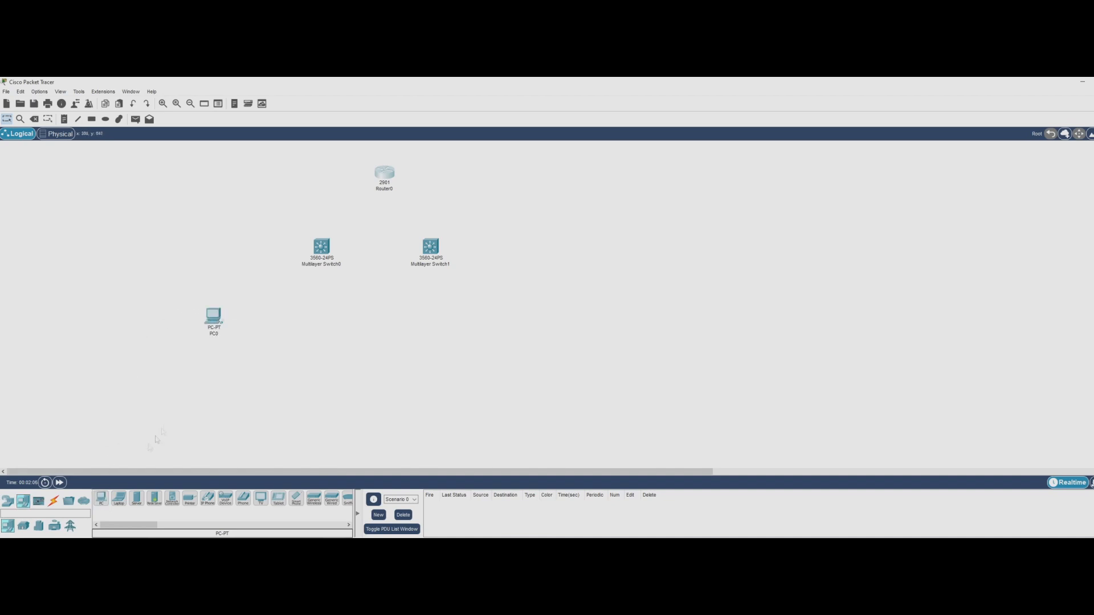
pyautogui.click(274, 314)
pyautogui.click(102, 500)
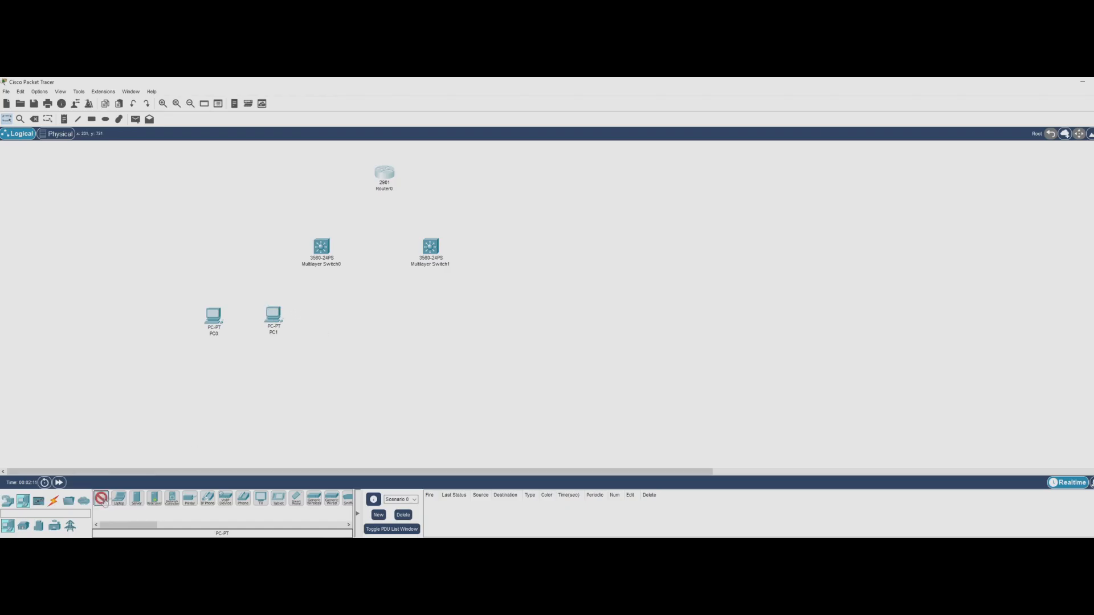
pyautogui.click(332, 316)
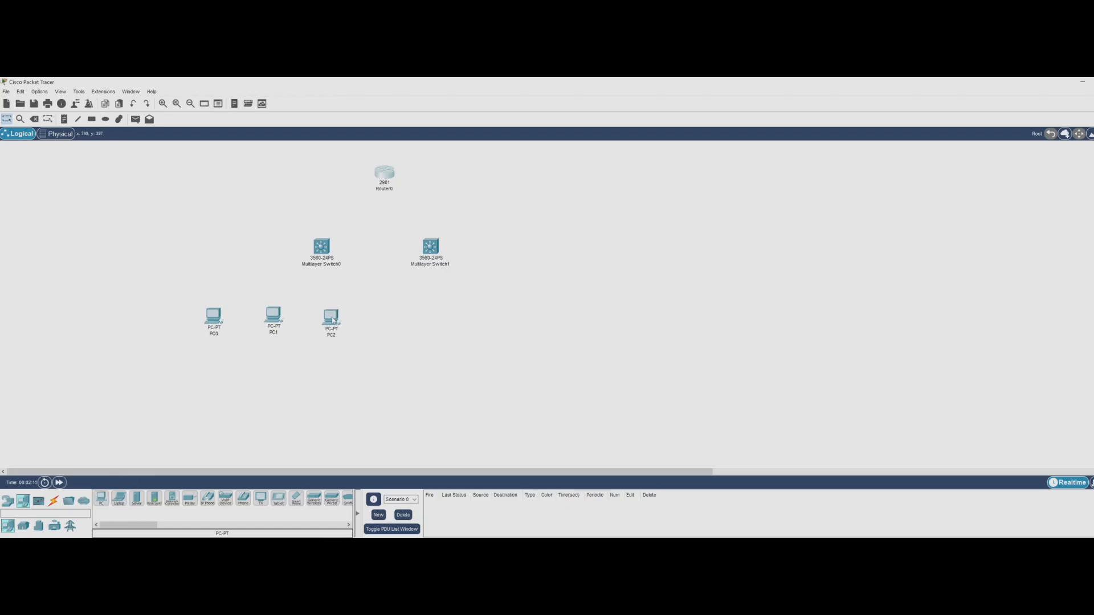
# Place a second row of three PCs below the first, and line up PC2 and PC5 as a column.
pyautogui.click(101, 499)
pyautogui.click(207, 371)
pyautogui.click(102, 499)
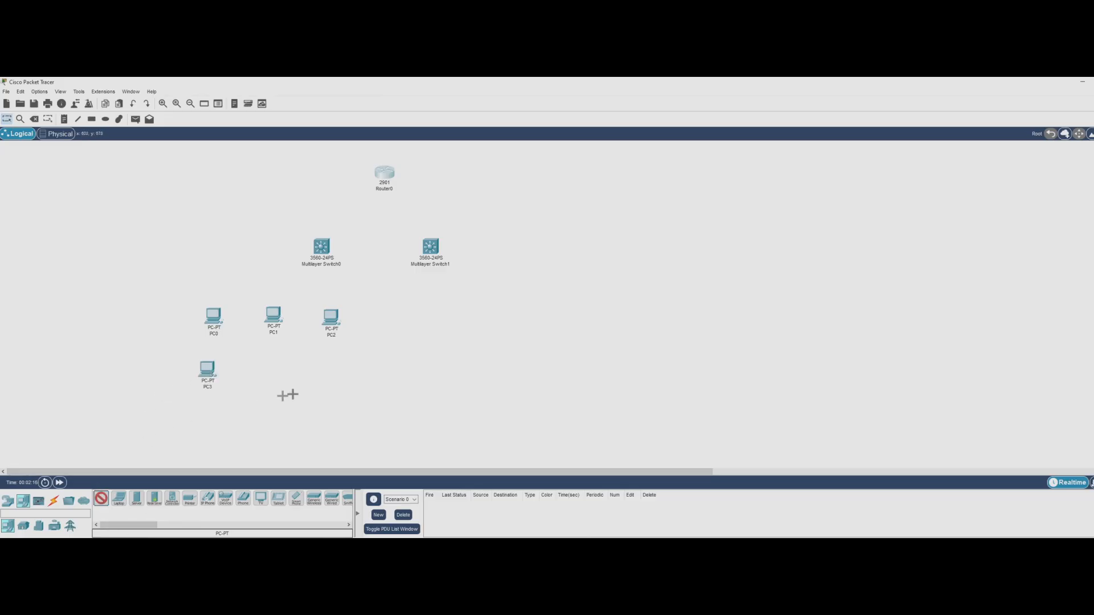
pyautogui.click(269, 367)
pyautogui.click(101, 499)
pyautogui.click(325, 364)
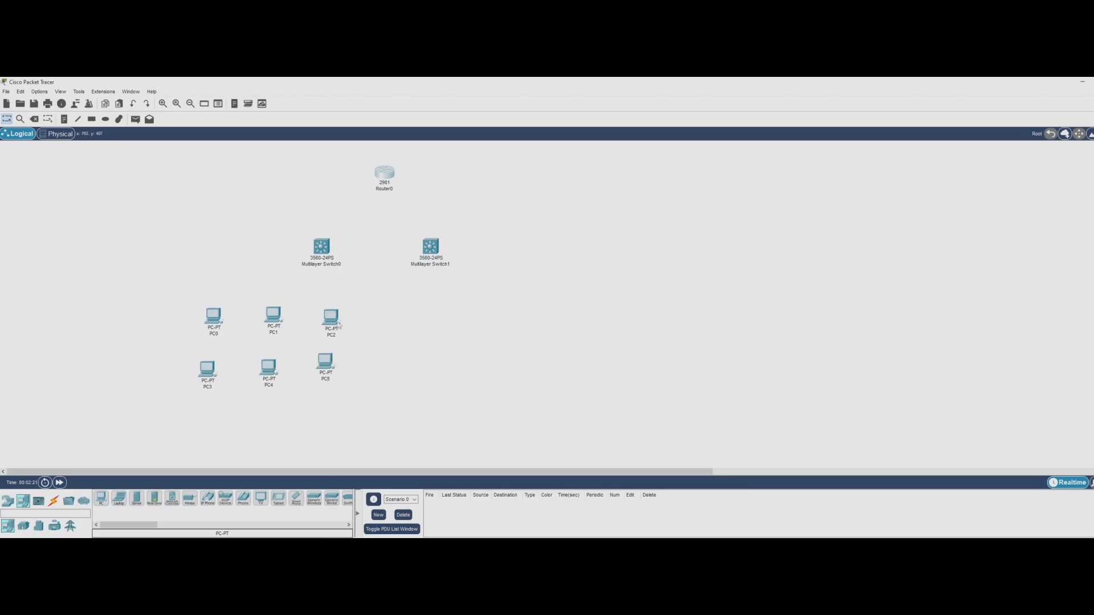
pyautogui.moveTo(333, 359); pyautogui.dragTo(329, 365)
pyautogui.moveTo(331, 317); pyautogui.dragTo(325, 312)
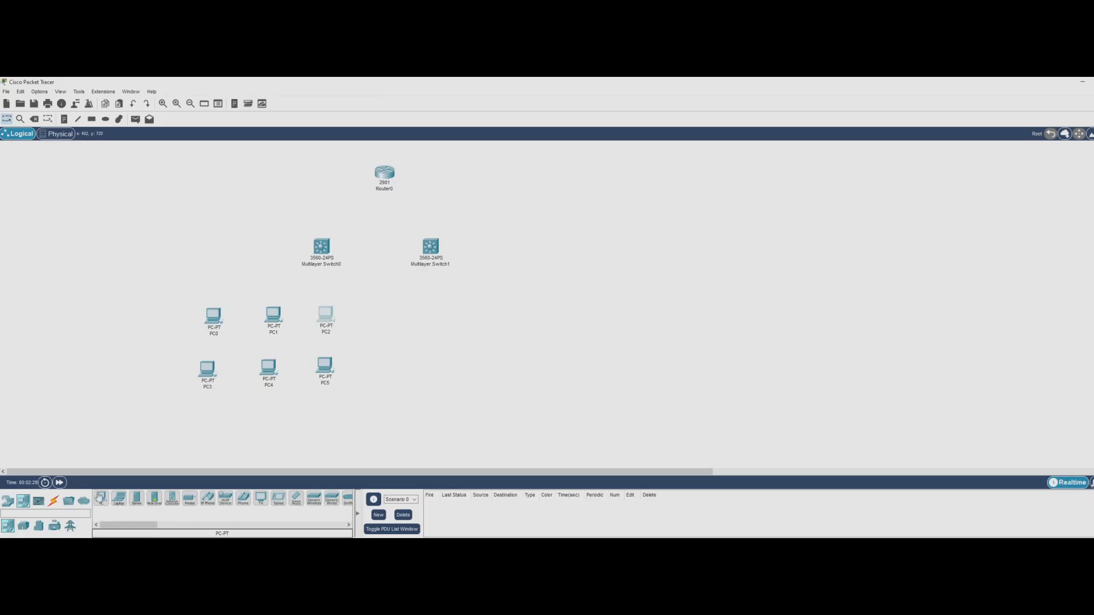
# Duplicate the six PCs twice, putting one copy below Multilayer Switch1 and the other to the right of that switch.
pyautogui.moveTo(180, 292); pyautogui.dragTo(373, 415)
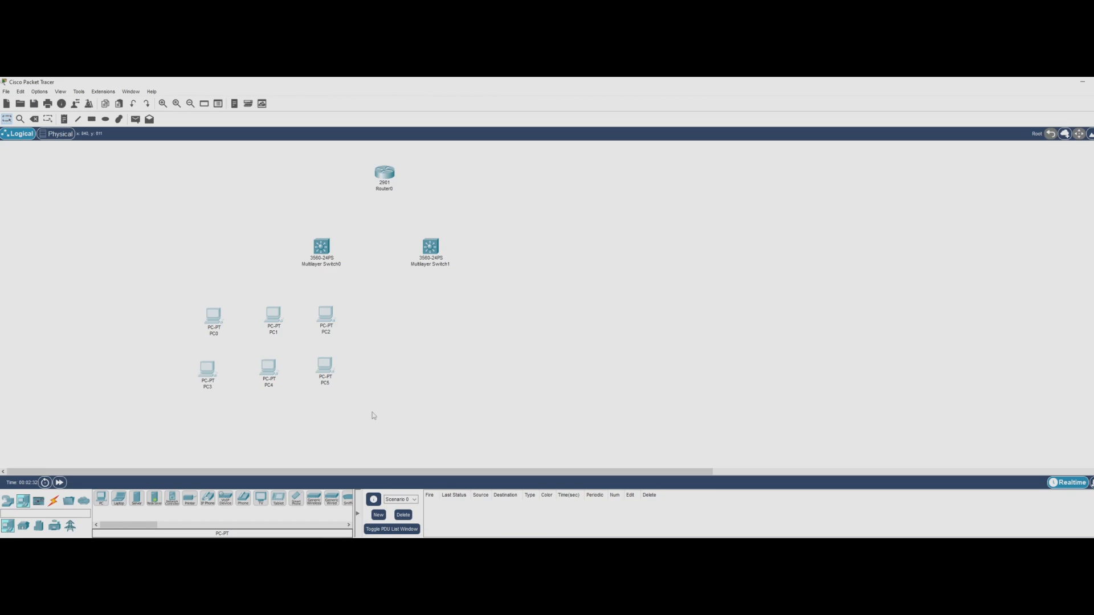
pyautogui.hotkey('ctrl', 'v')
pyautogui.moveTo(212, 295); pyautogui.dragTo(412, 311)
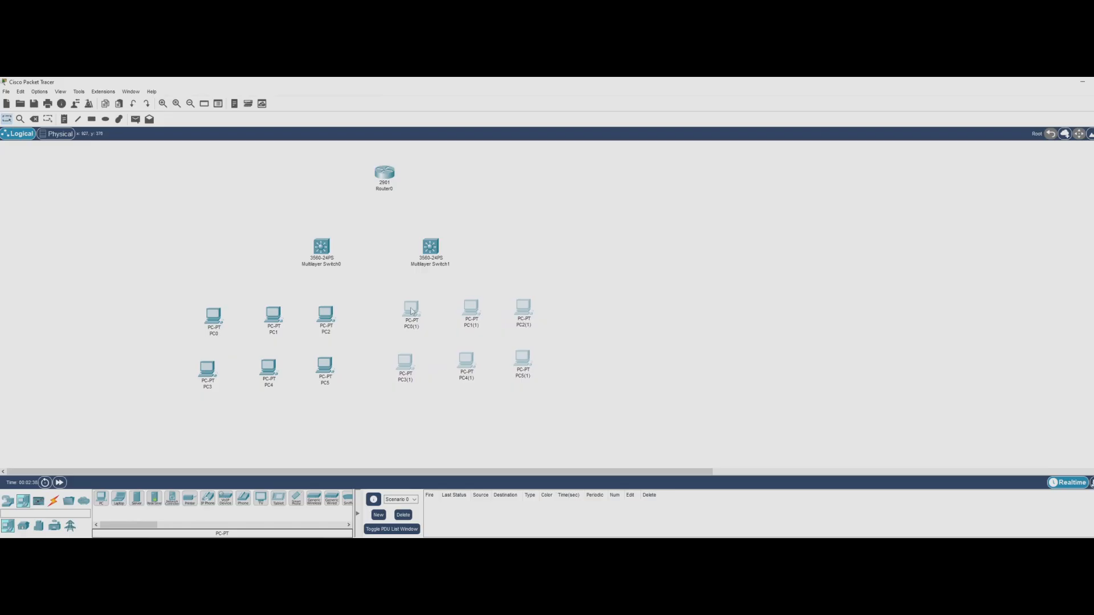
pyautogui.hotkey('ctrl', 'v')
pyautogui.moveTo(215, 297); pyautogui.dragTo(540, 202)
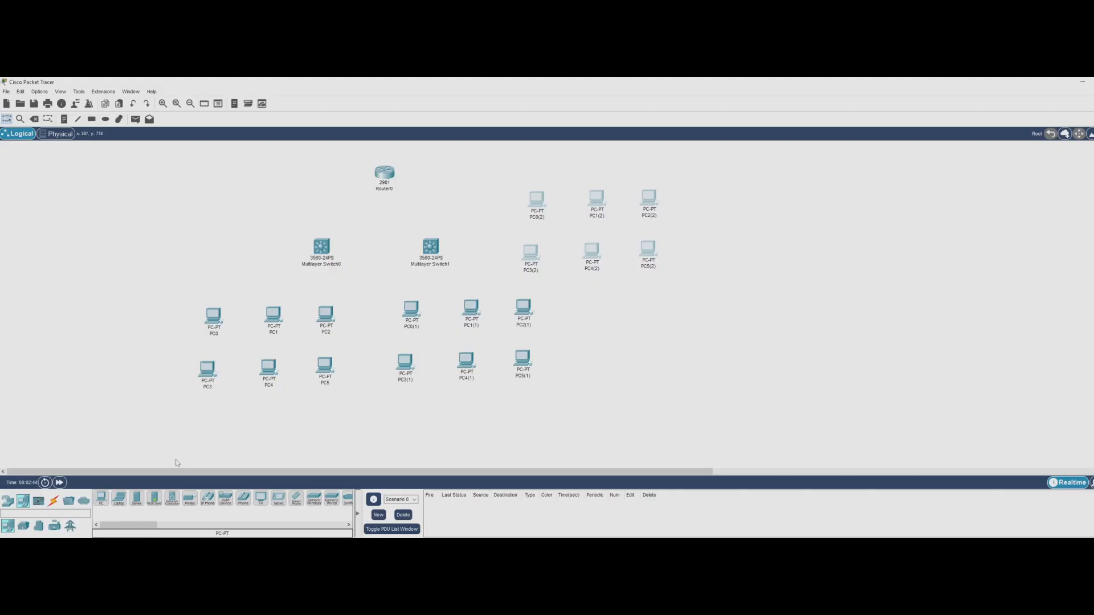
pyautogui.moveTo(374, 294); pyautogui.dragTo(545, 371)
pyautogui.moveTo(523, 312); pyautogui.dragTo(530, 316)
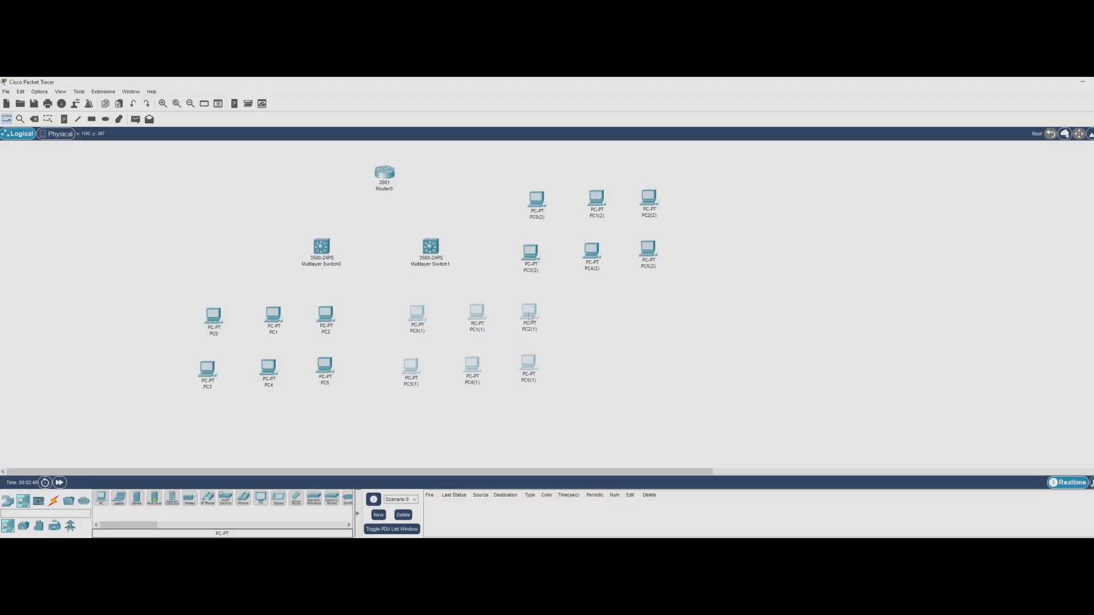
pyautogui.click(659, 371)
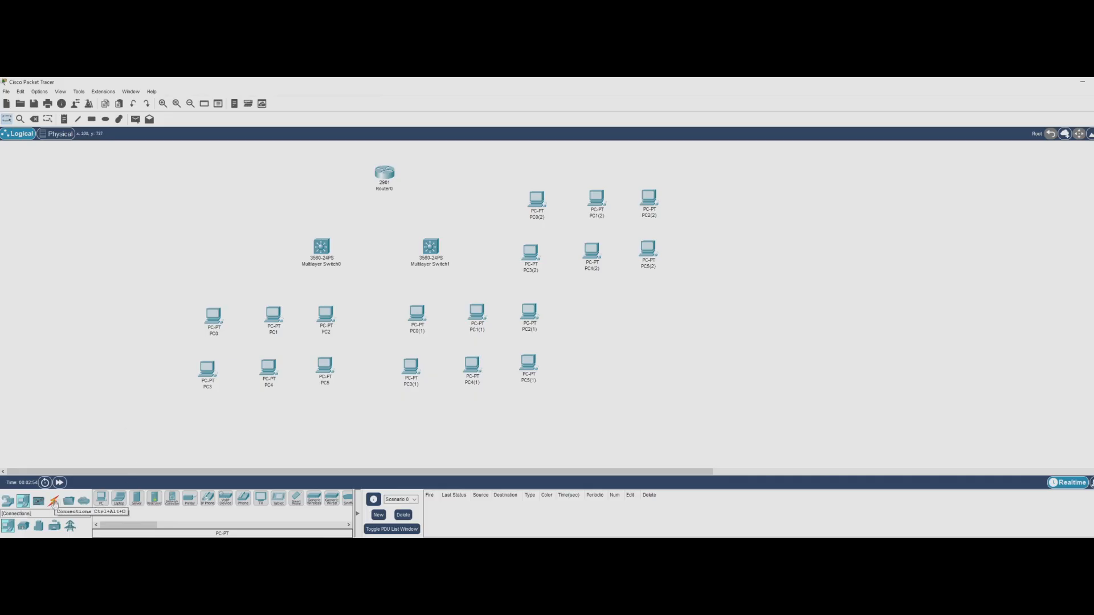
# Draw rectangles filled with cyan #00ffff around PC0 to PC2, PC0(1) to PC2(1), and the four PCs PC0(2), PC1(2), PC3(2) and PC4(2).
pyautogui.click(106, 119)
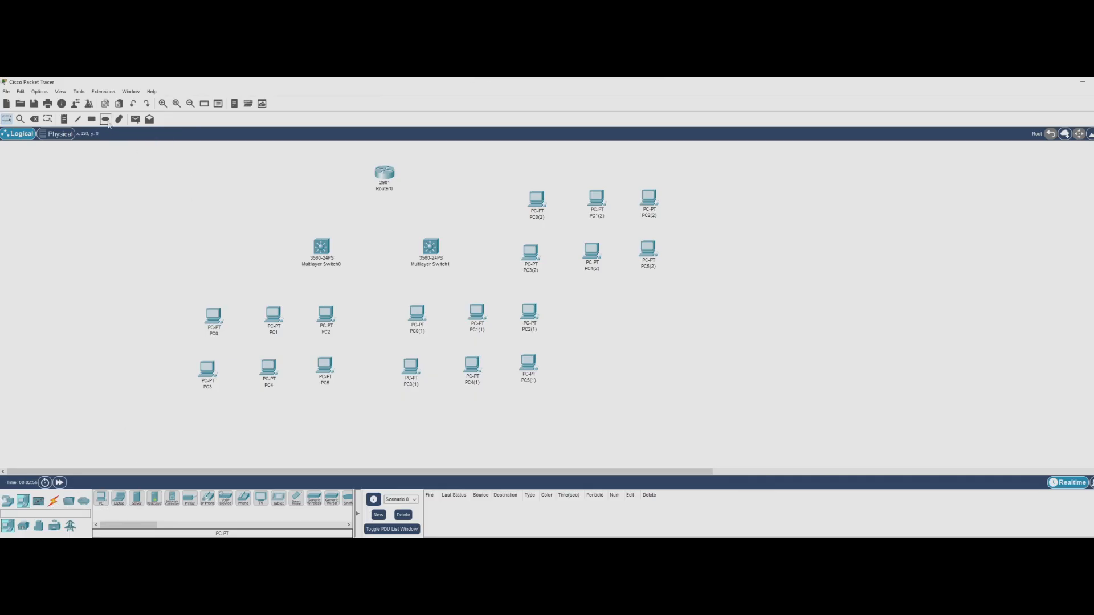
pyautogui.click(494, 137)
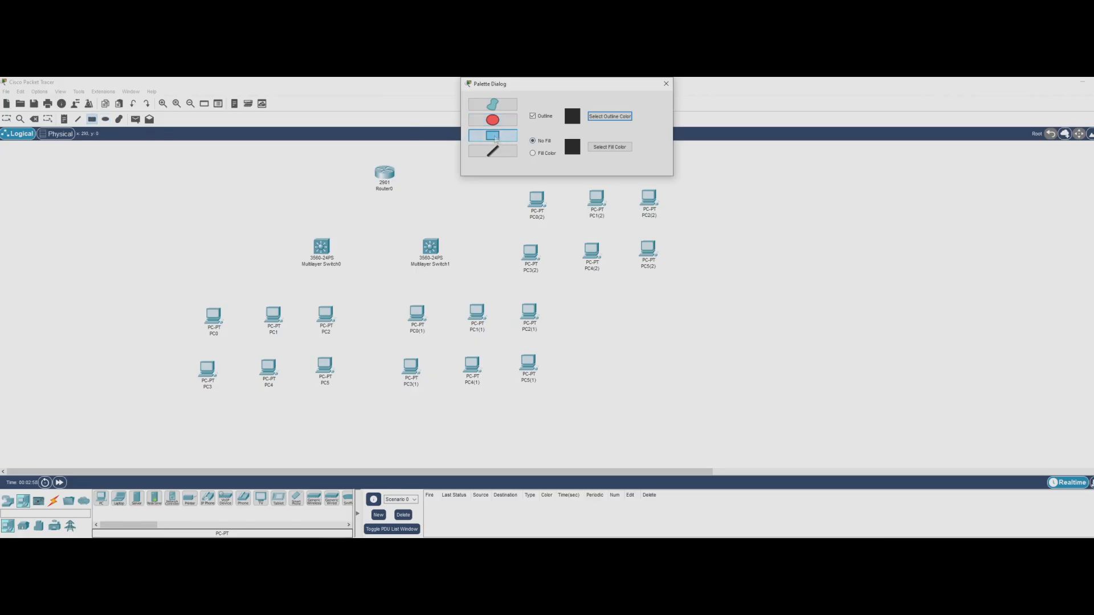
pyautogui.click(539, 155)
pyautogui.click(610, 147)
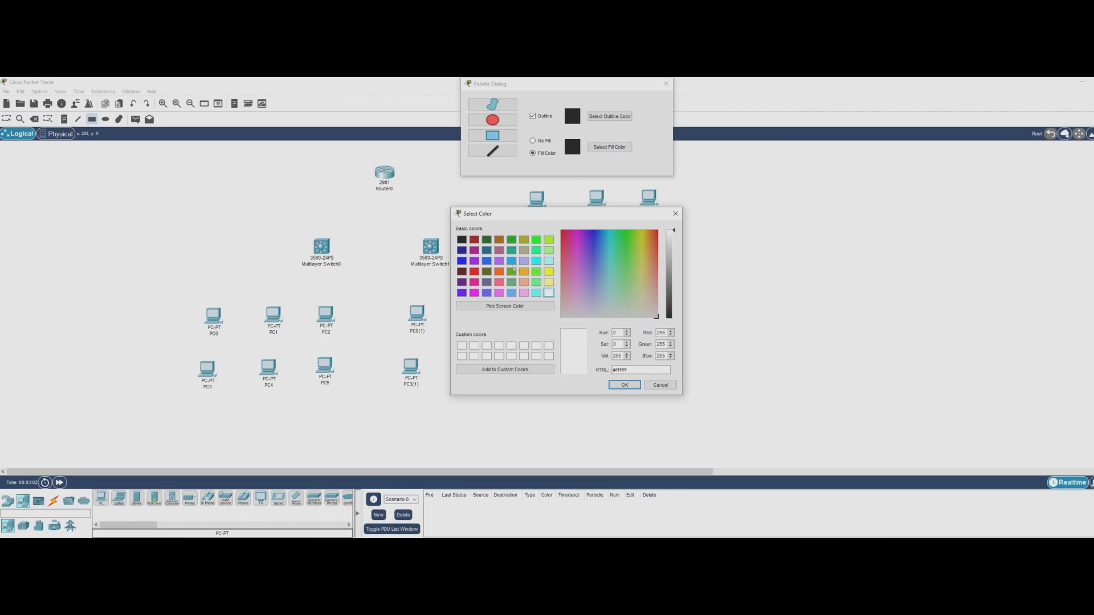
pyautogui.click(536, 262)
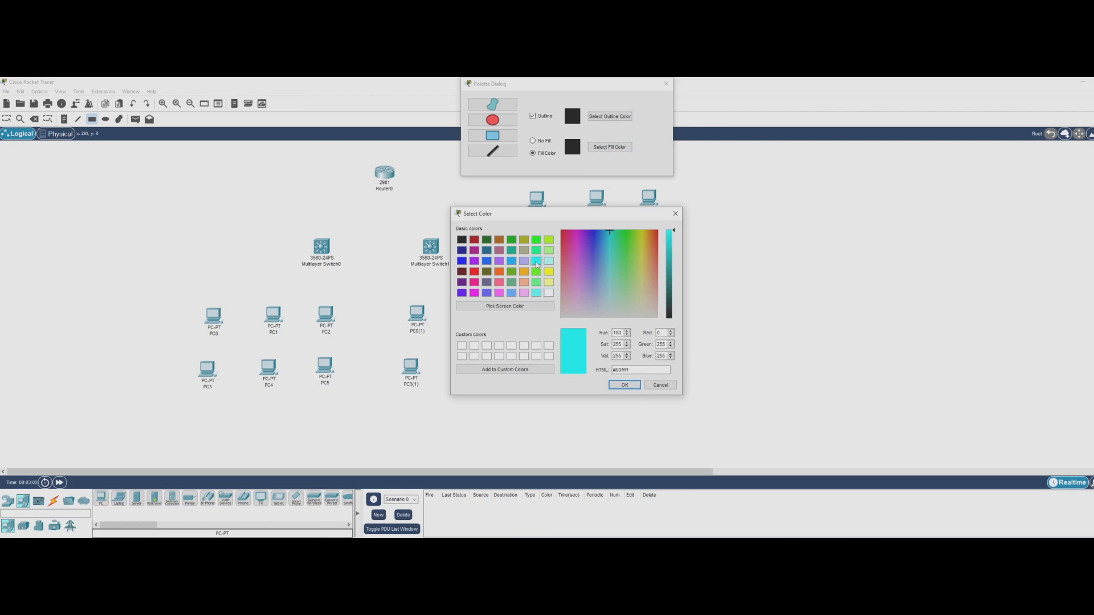
pyautogui.click(619, 387)
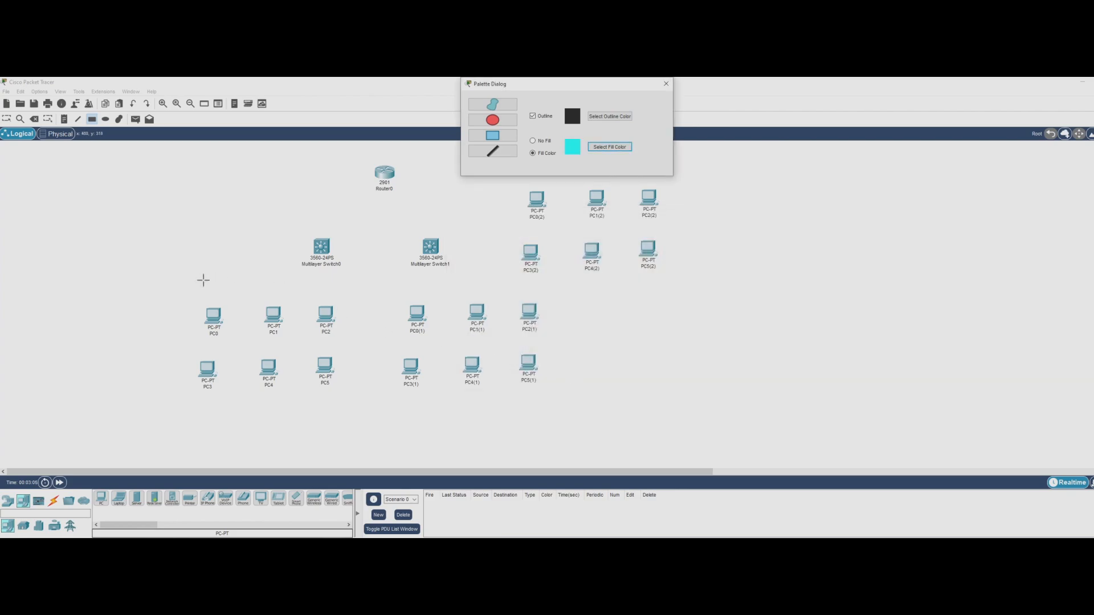
pyautogui.moveTo(197, 289); pyautogui.dragTo(353, 352)
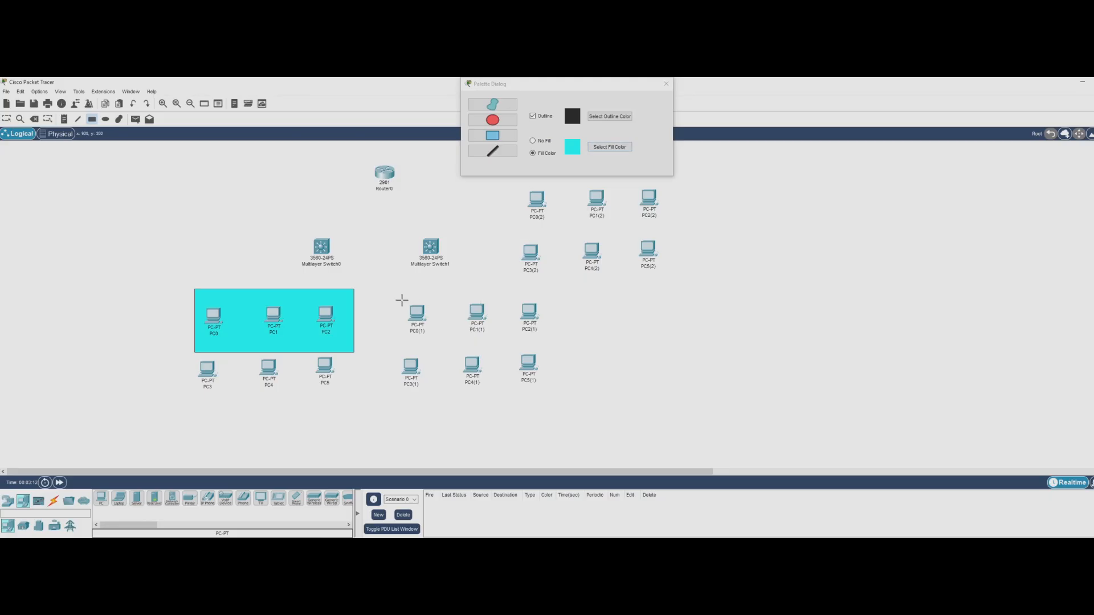
pyautogui.moveTo(398, 290); pyautogui.dragTo(560, 351)
pyautogui.moveTo(507, 182); pyautogui.dragTo(617, 279)
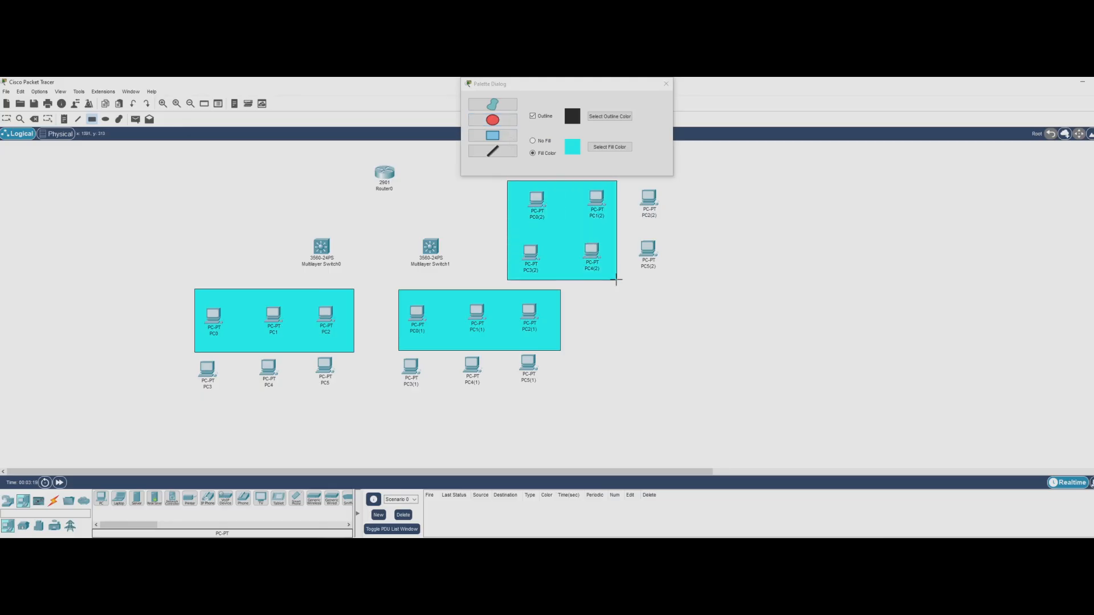
# Draw orange-filled rectangles around PC3 to PC5, PC3(1) to PC5(1), and PC2(2) with PC5(2), then return to selection mode.
pyautogui.click(609, 148)
pyautogui.click(499, 274)
pyautogui.click(624, 385)
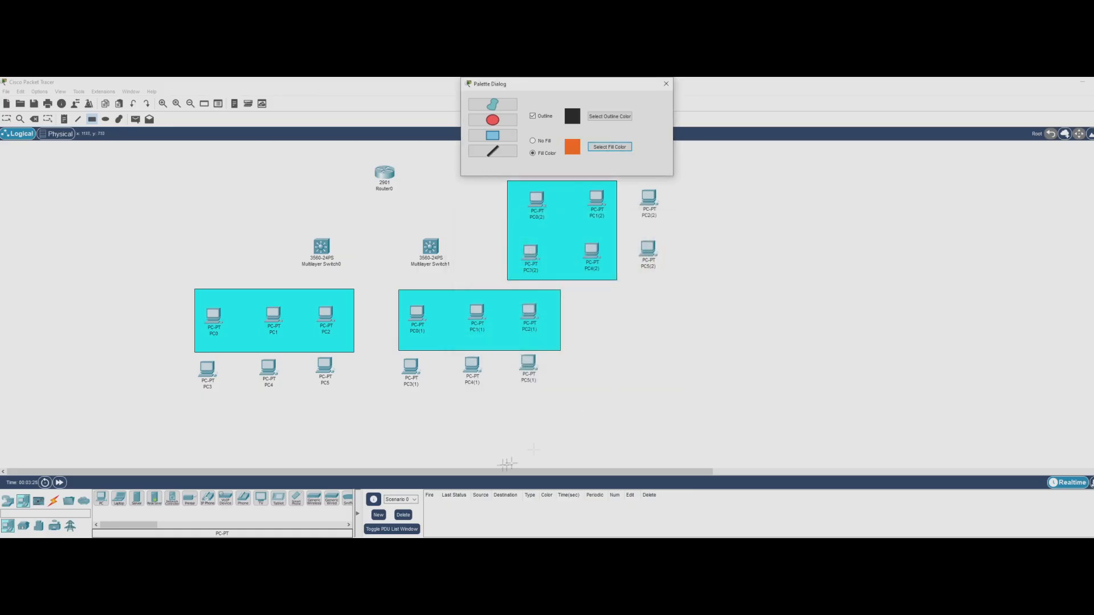
pyautogui.moveTo(192, 351); pyautogui.dragTo(353, 393)
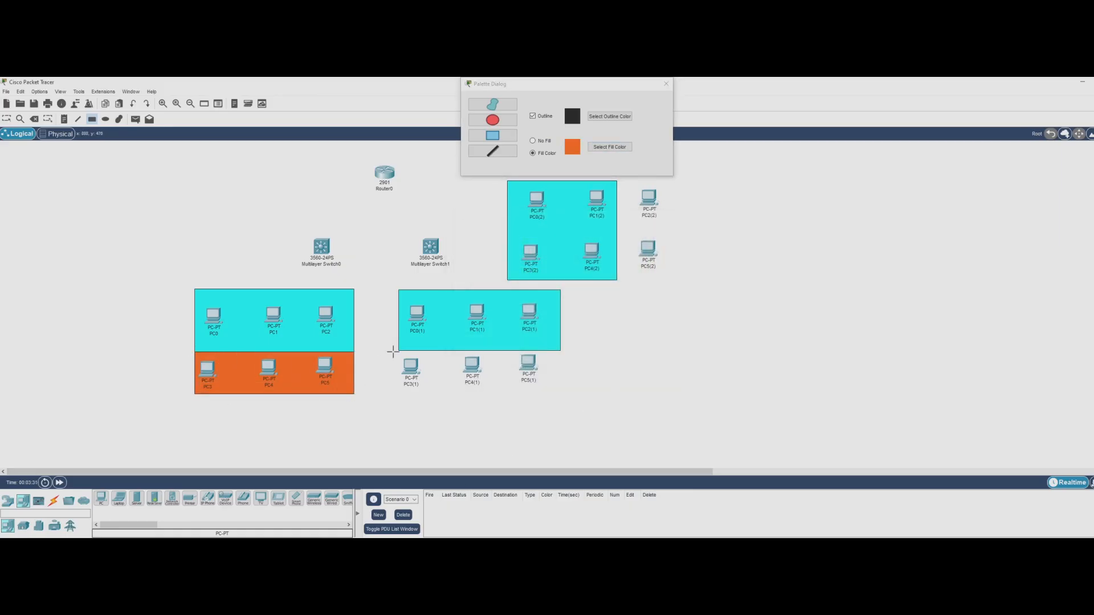
pyautogui.moveTo(399, 351); pyautogui.dragTo(561, 393)
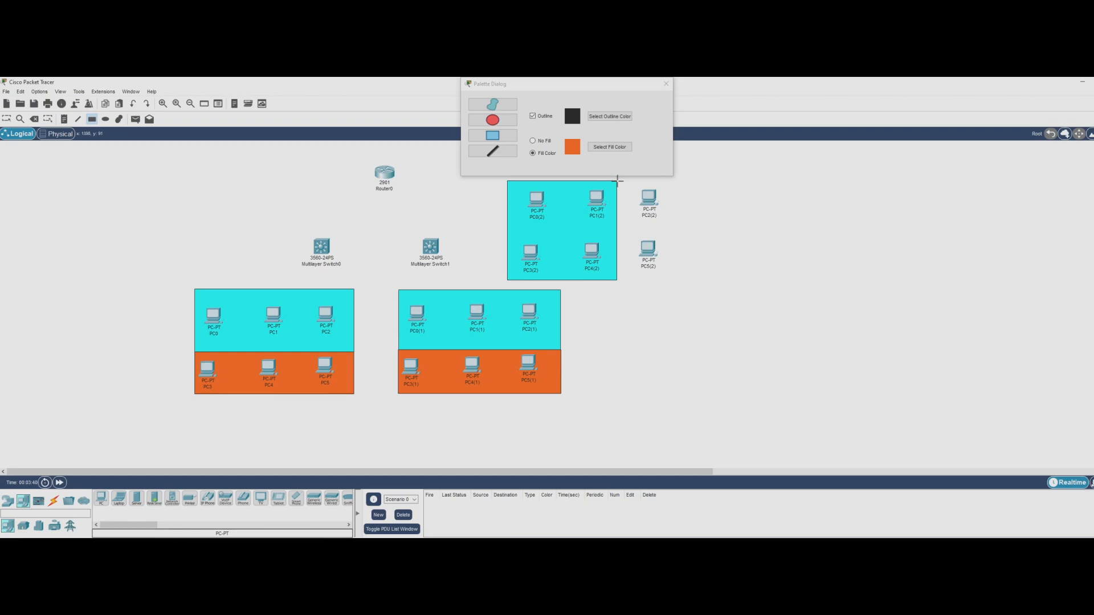
pyautogui.moveTo(618, 181); pyautogui.dragTo(675, 280)
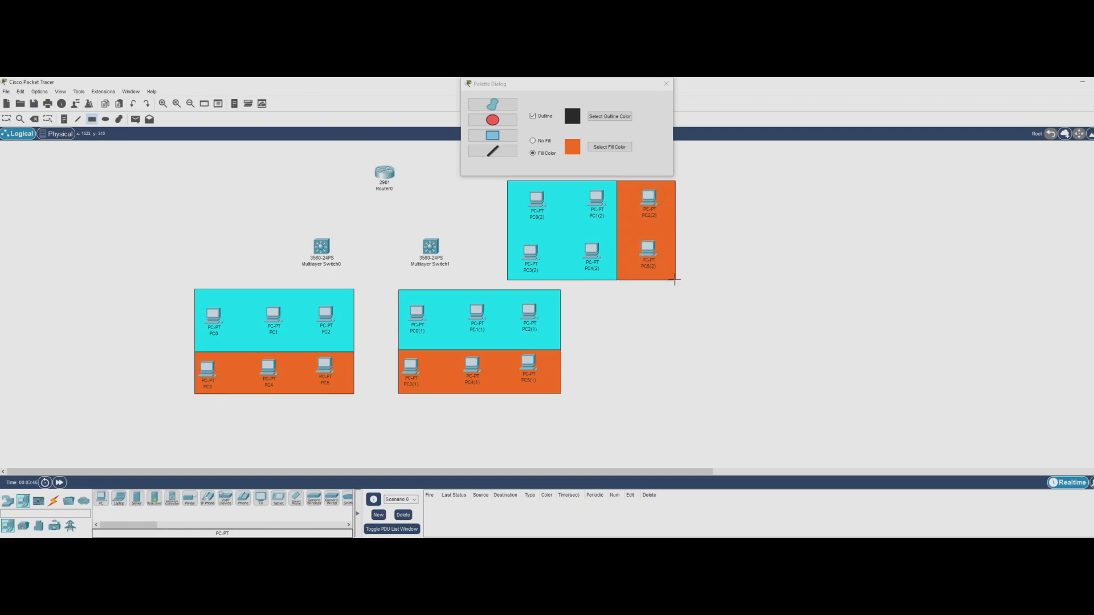
pyautogui.click(666, 84)
pyautogui.click(6, 119)
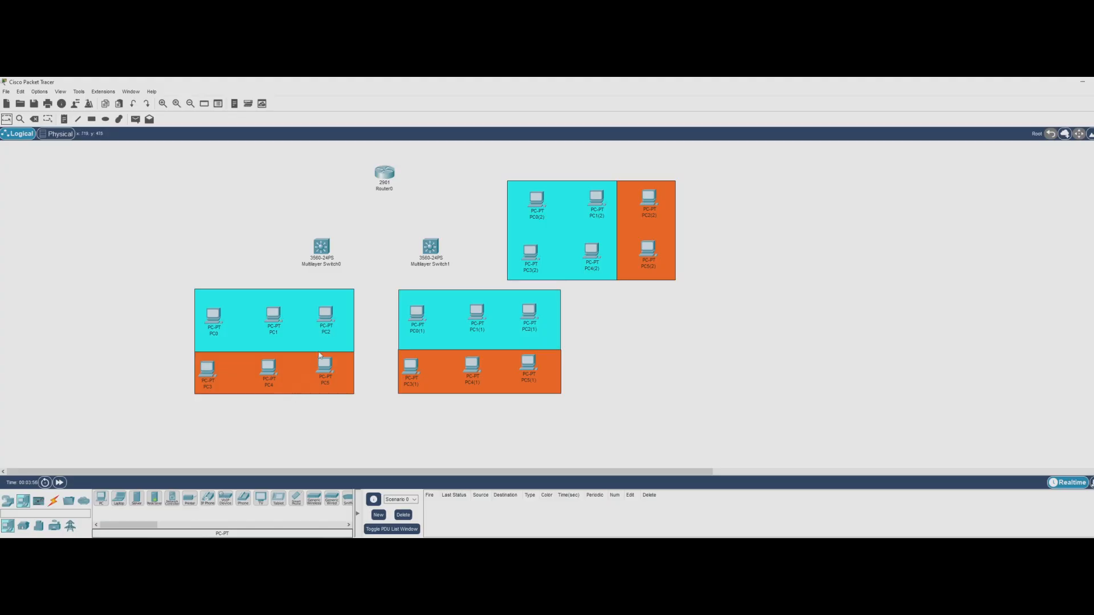
# Label the cyan rectangle around PC0 to PC2 VLAN 10, copy the text, and move the label to its upper-right corner.
pyautogui.doubleClick(323, 296)
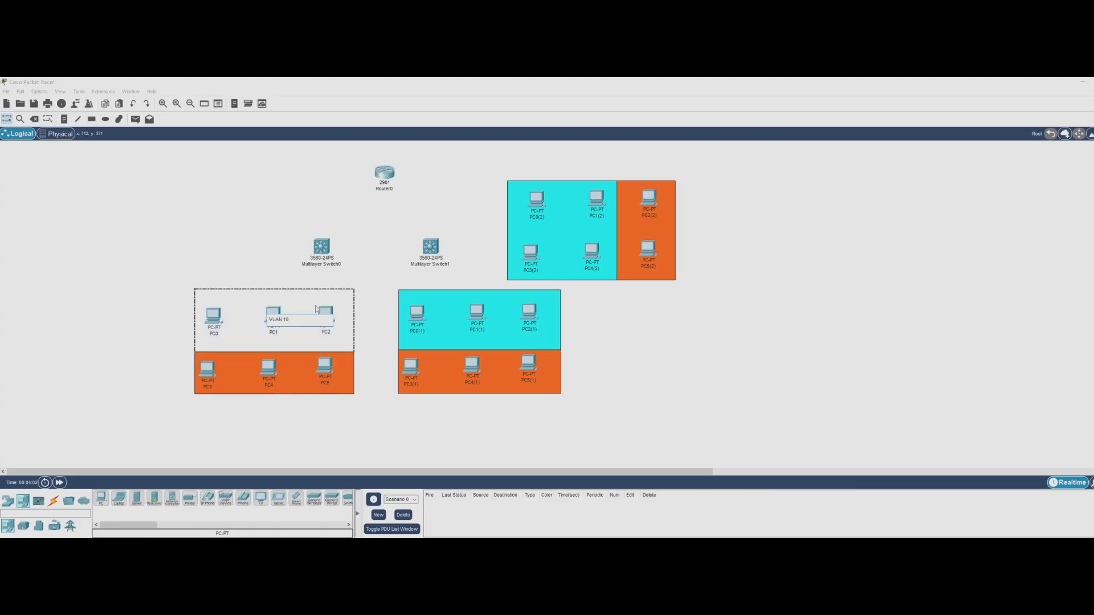
pyautogui.moveTo(296, 321); pyautogui.dragTo(269, 321)
pyautogui.hotkey('ctrl', 'c')
pyautogui.click(275, 265)
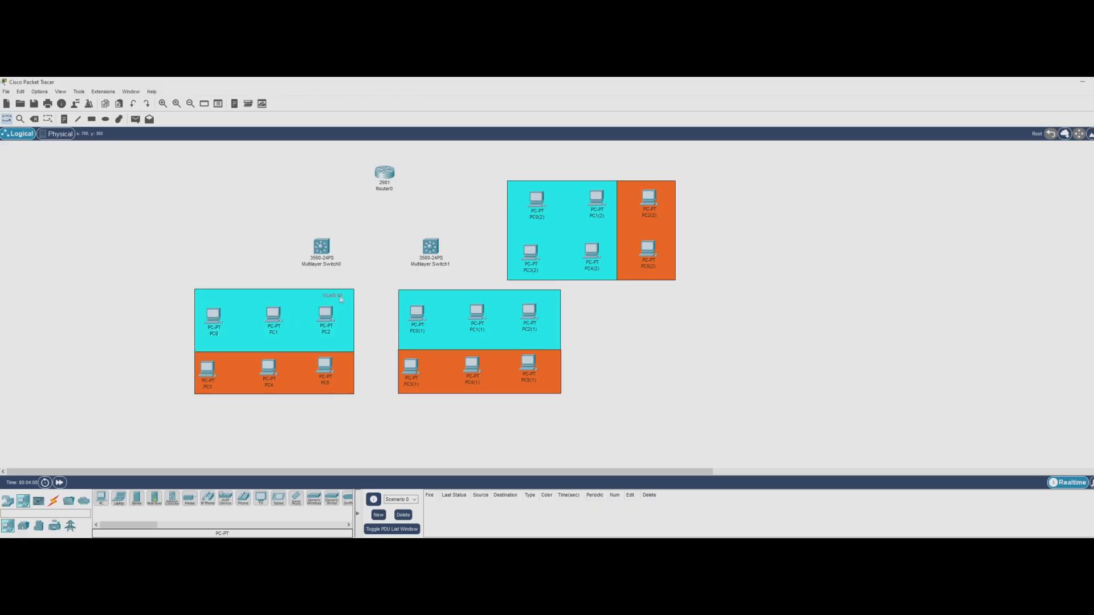
pyautogui.moveTo(346, 297); pyautogui.dragTo(347, 300)
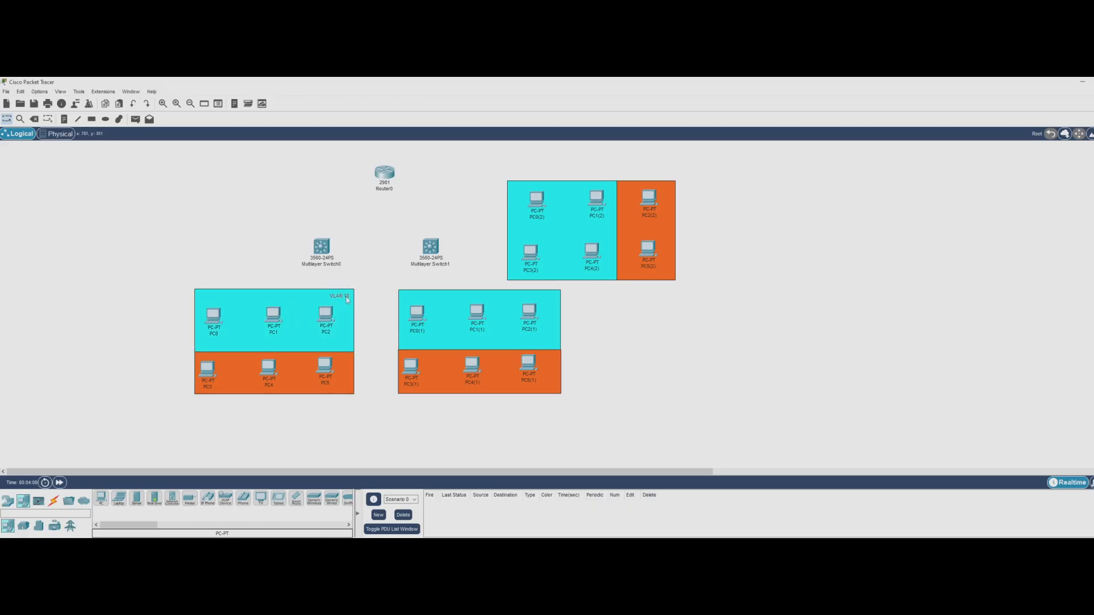
# Label the other two cyan rectangles VLAN 10 and move each label into an upper corner of its rectangle.
pyautogui.click(537, 301)
pyautogui.hotkey('ctrl', 'v')
pyautogui.click(563, 311)
pyautogui.moveTo(490, 326); pyautogui.dragTo(550, 301)
pyautogui.click(596, 190)
pyautogui.hotkey('ctrl', 'v')
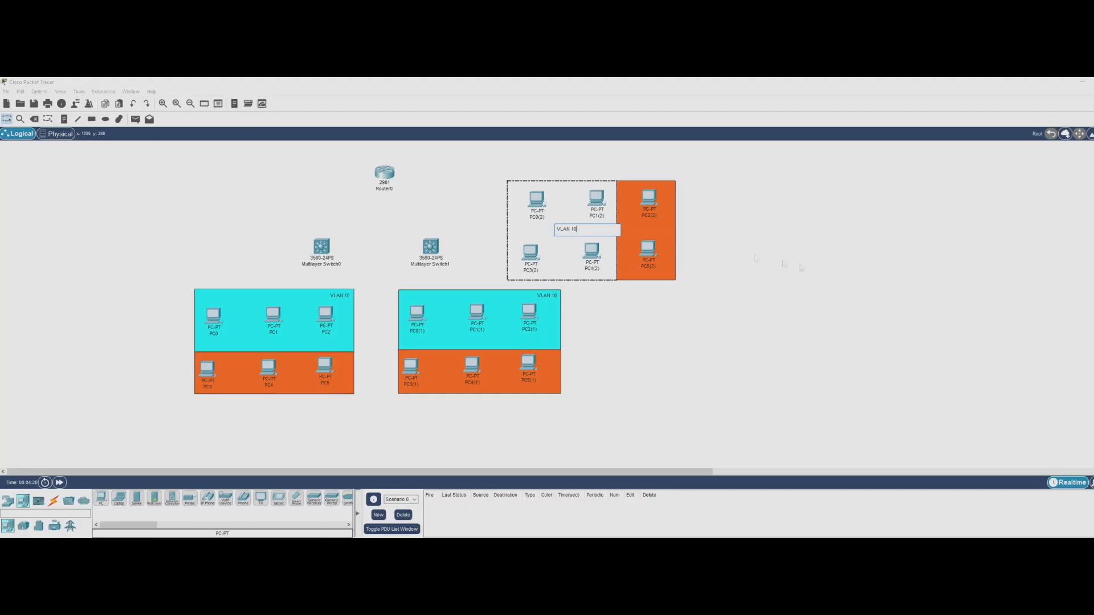
pyautogui.click(796, 264)
pyautogui.moveTo(572, 230); pyautogui.dragTo(524, 187)
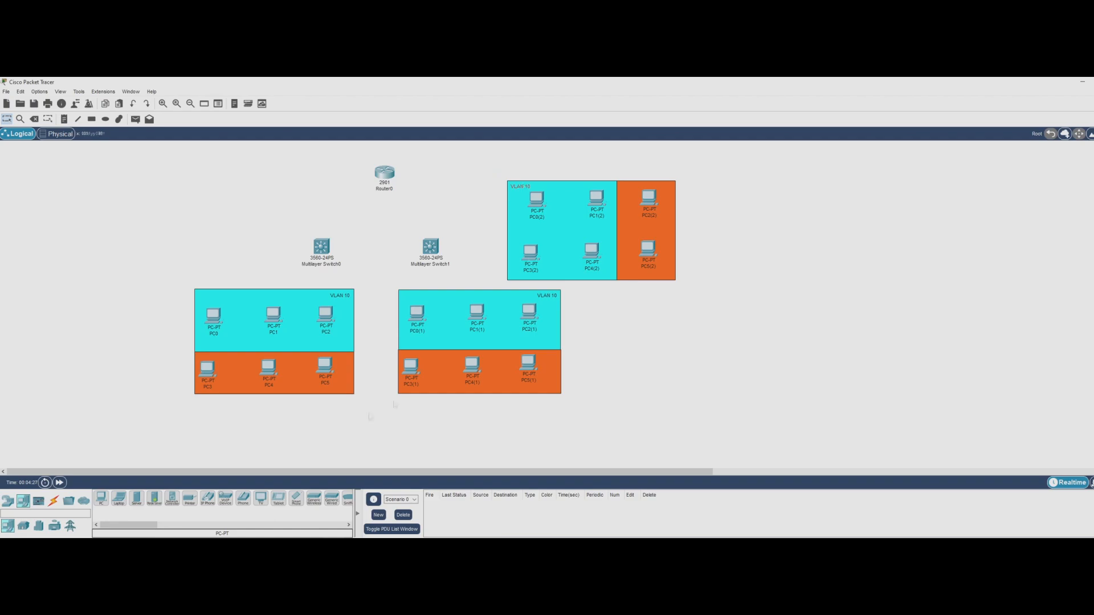
# Label the orange rectangle around PC3 to PC5 VLAN 20, copy the text, and put the label in its lower-right corner.
pyautogui.click(338, 363)
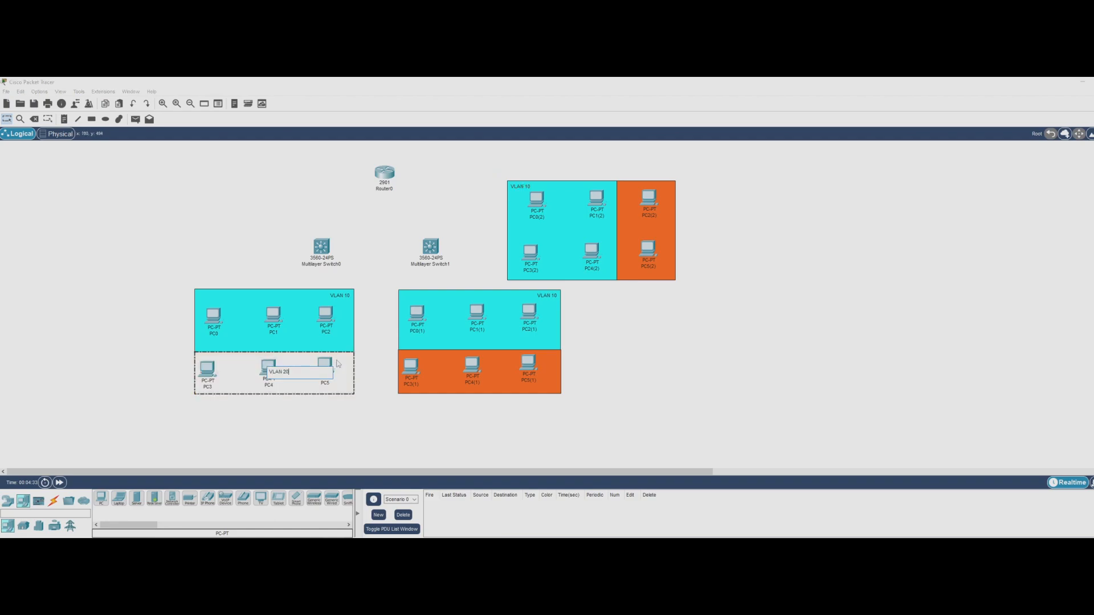
pyautogui.click(330, 432)
pyautogui.click(286, 372)
pyautogui.moveTo(295, 372); pyautogui.dragTo(249, 370)
pyautogui.hotkey('ctrl', 'c')
pyautogui.click(336, 420)
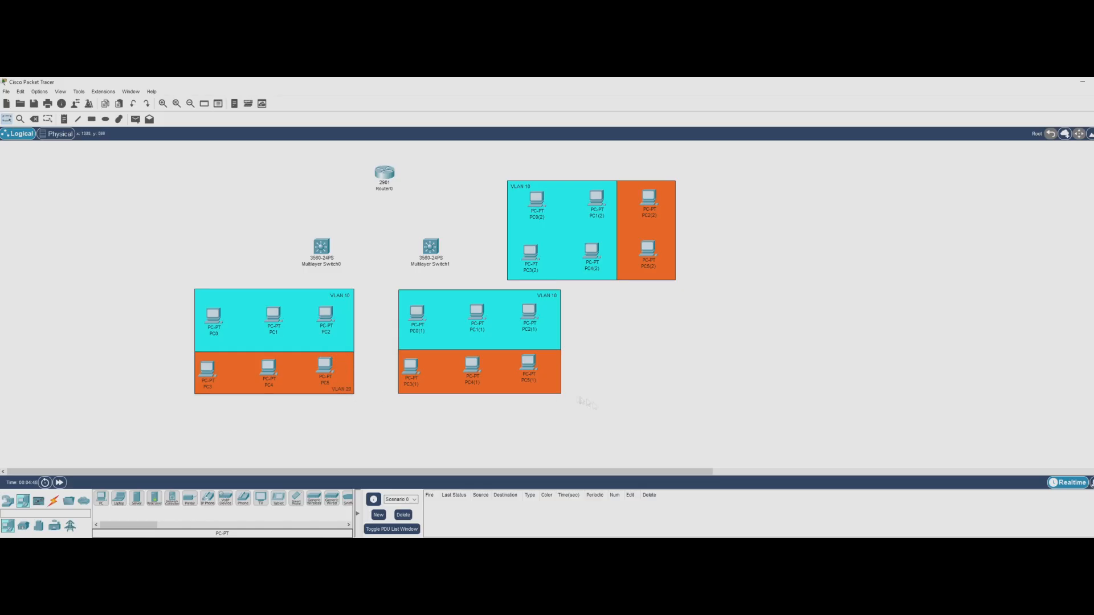
# Label the other two orange rectangles VLAN 20 and move each label to its rectangle's lower-right corner.
pyautogui.click(540, 390)
pyautogui.hotkey('ctrl', 'v')
pyautogui.click(573, 393)
pyautogui.moveTo(492, 372); pyautogui.dragTo(552, 389)
pyautogui.click(643, 230)
pyautogui.hotkey('ctrl', 'v')
pyautogui.click(796, 272)
pyautogui.moveTo(659, 235); pyautogui.dragTo(667, 277)
# Reopen the text label of the cyan rectangle around PC0 to PC2 and close it.
pyautogui.doubleClick(204, 299)
pyautogui.click(191, 271)
# Connect Multilayer Switch0's GigabitEthernet0/1 to Router0's GigabitEthernet0/0 with a copper straight-through cable.
pyautogui.click(53, 501)
pyautogui.click(137, 498)
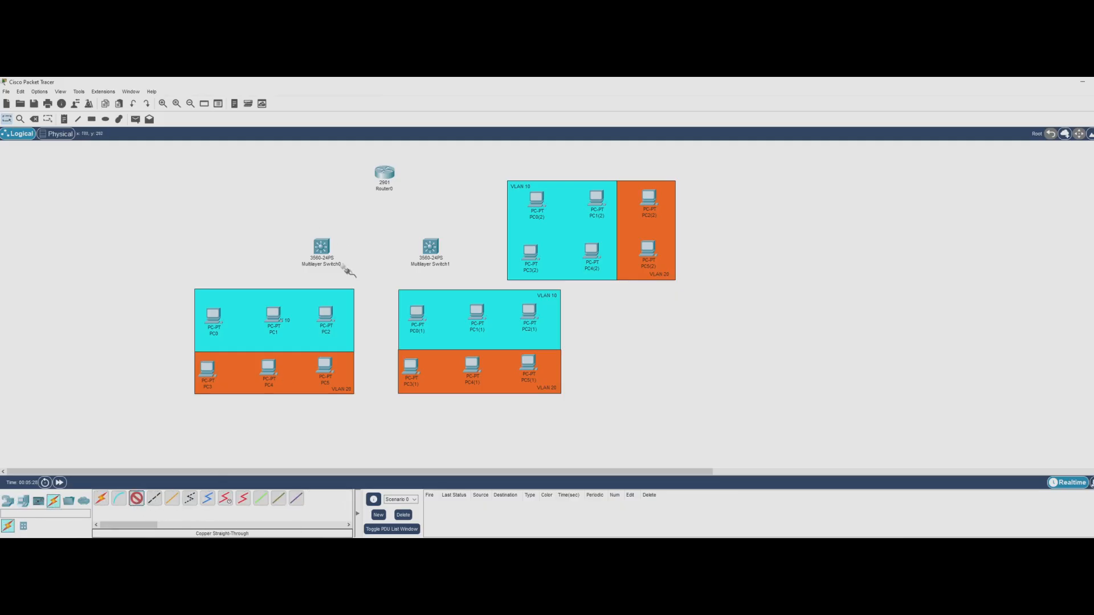
pyautogui.click(322, 247)
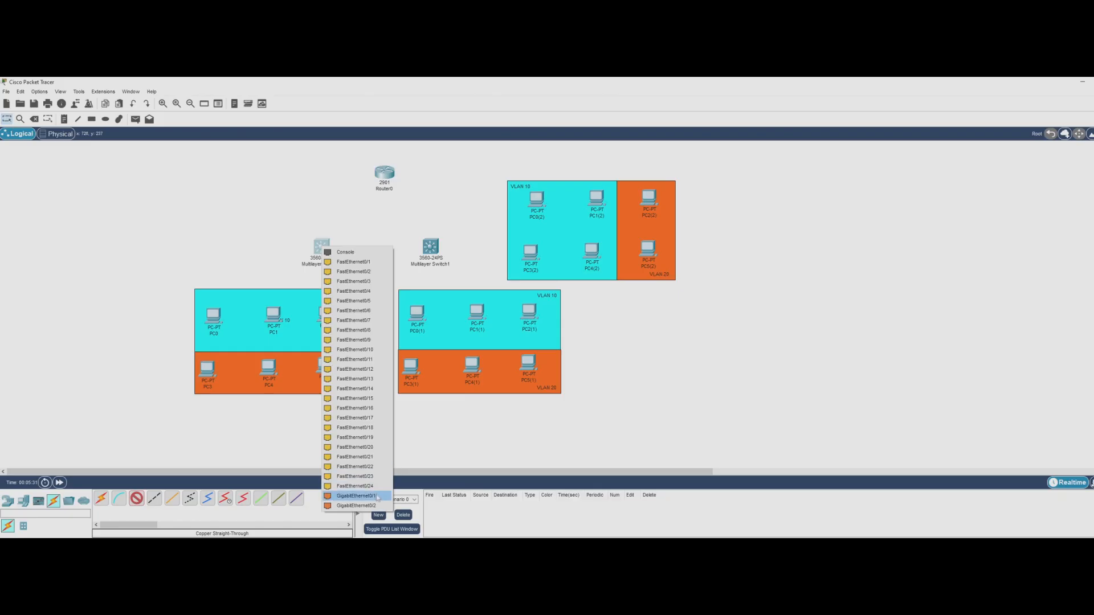
pyautogui.click(353, 492)
pyautogui.click(387, 178)
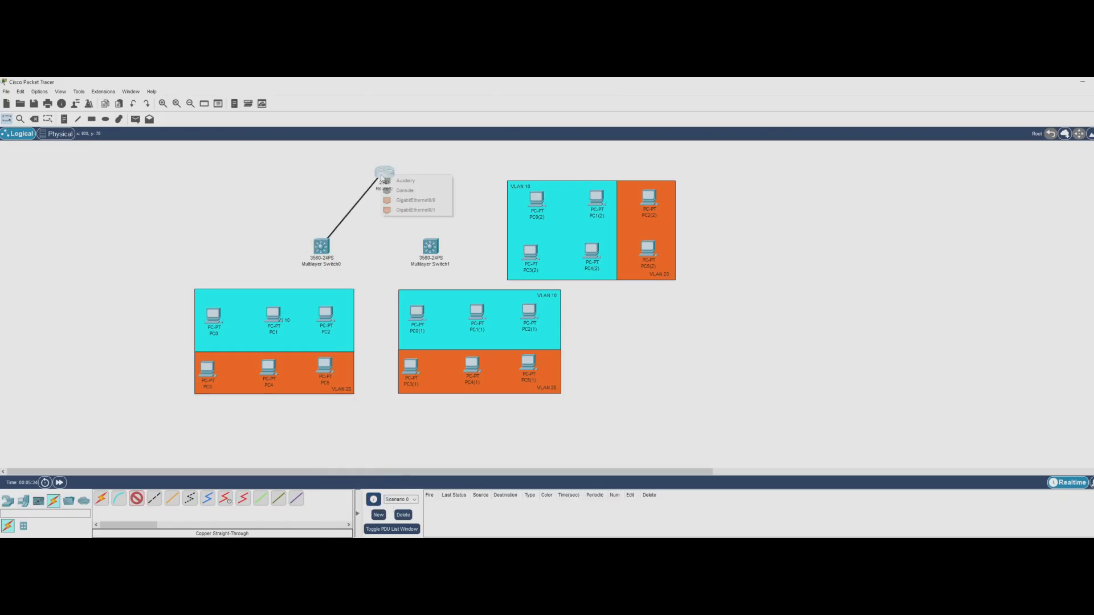
pyautogui.click(410, 201)
# Connect Multilayer Switch1's GigabitEthernet0/1 to Router0's GigabitEthernet0/1 with a copper straight-through cable.
pyautogui.click(136, 498)
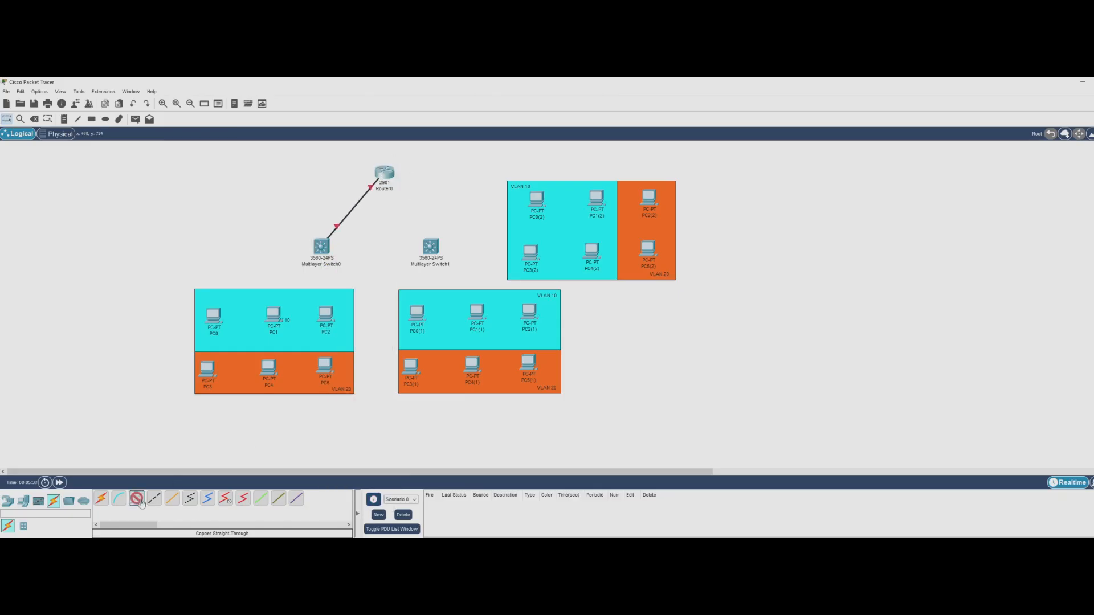
pyautogui.click(434, 253)
pyautogui.click(465, 499)
pyautogui.click(385, 174)
pyautogui.click(420, 201)
# Link the GigabitEthernet0/2 ports of the two multilayer switches with a copper cross-over cable.
pyautogui.click(154, 505)
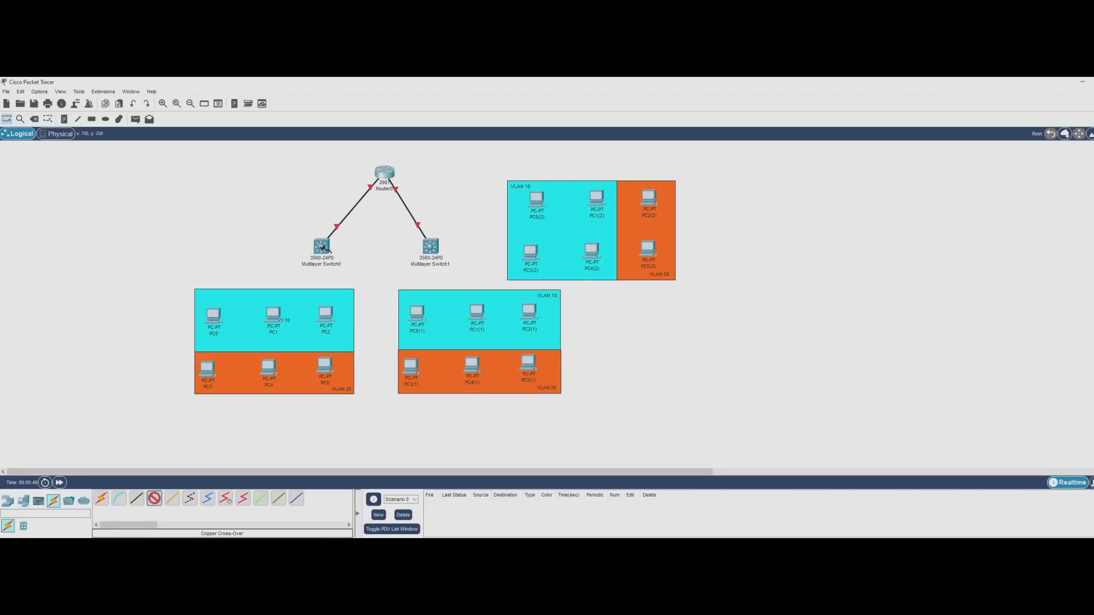
pyautogui.click(322, 247)
pyautogui.click(358, 496)
pyautogui.click(431, 247)
pyautogui.click(430, 246)
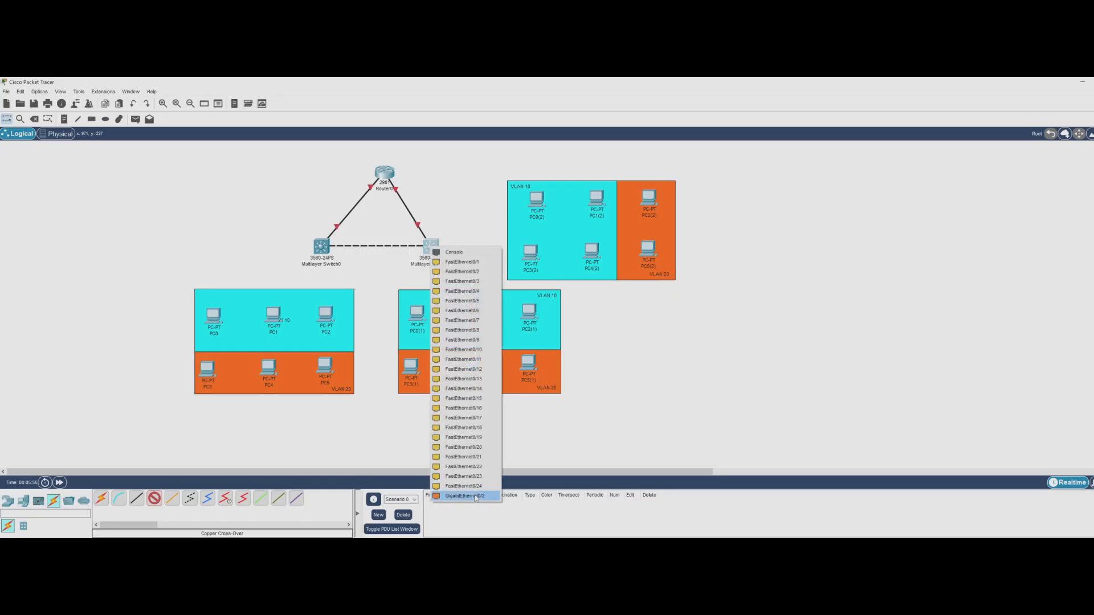
pyautogui.click(459, 496)
# Cable Multilayer Switch0 to PC0, PC1 and PC2 using the automatically chosen connection type.
pyautogui.click(101, 500)
pyautogui.click(321, 247)
pyautogui.click(101, 499)
pyautogui.click(320, 248)
pyautogui.click(273, 317)
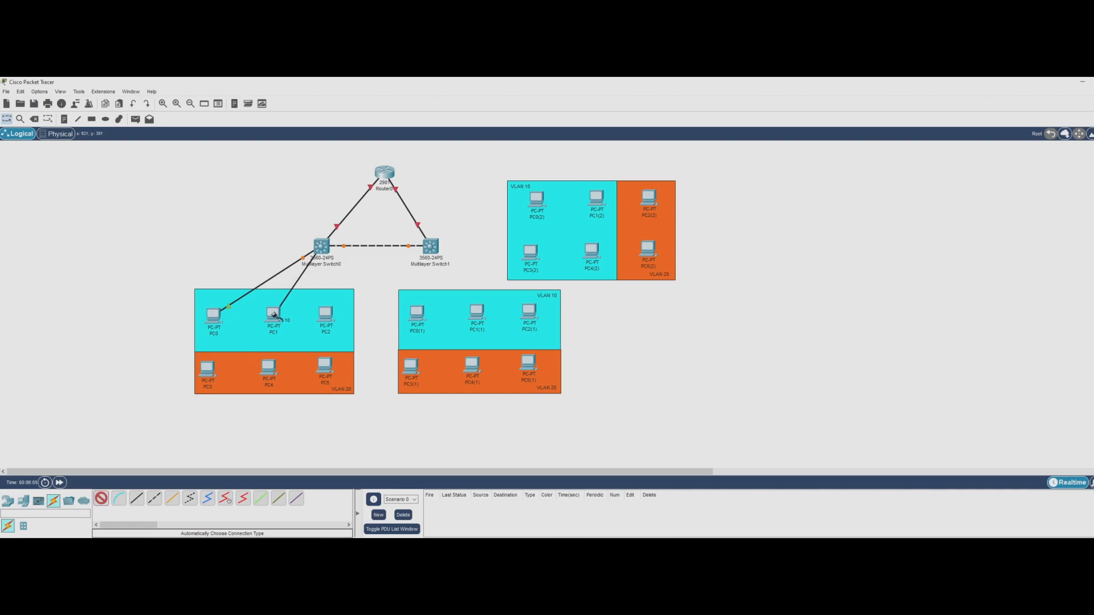
pyautogui.click(323, 249)
pyautogui.click(326, 315)
# Cable Multilayer Switch0 to PC3, PC4 and PC5 in the orange VLAN 20 area.
pyautogui.click(322, 249)
pyautogui.click(207, 367)
pyautogui.click(322, 248)
pyautogui.click(268, 366)
pyautogui.click(322, 249)
pyautogui.click(325, 365)
# Cable Multilayer Switch1 to PC0(1), PC1(1) and PC2(1) with the automatic connection type.
pyautogui.click(101, 500)
pyautogui.click(430, 247)
pyautogui.click(425, 314)
pyautogui.click(101, 499)
pyautogui.click(430, 247)
pyautogui.click(476, 312)
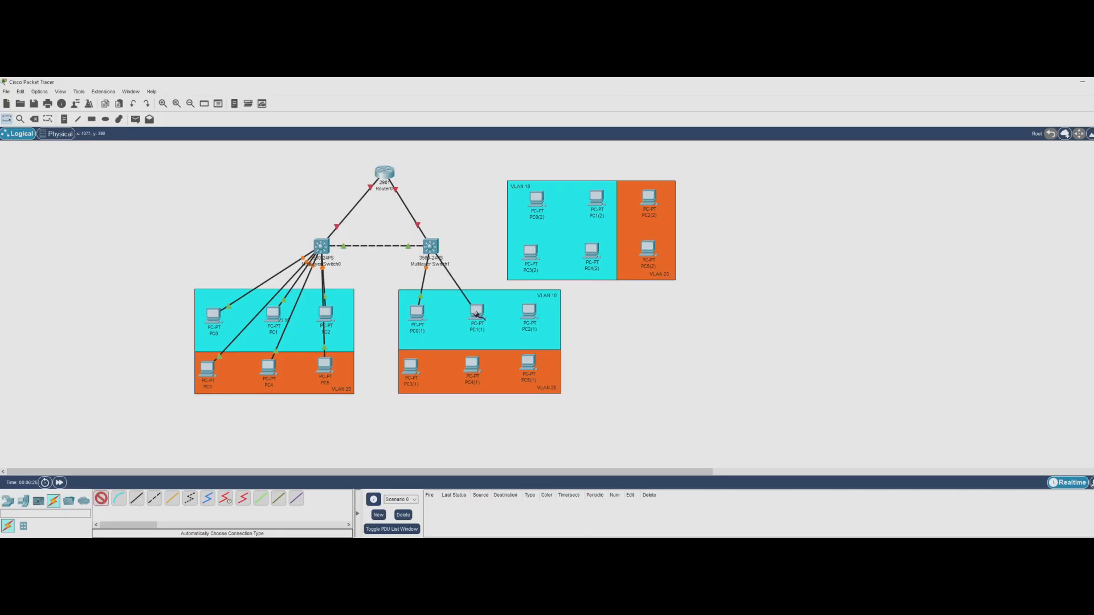
pyautogui.click(440, 255)
pyautogui.click(529, 311)
# Cable Multilayer Switch1 to PC3(2), PC0(2), PC4(2) and PC1(2), in that order, with the automatic connection type.
pyautogui.click(440, 255)
pyautogui.click(530, 252)
pyautogui.click(102, 501)
pyautogui.click(432, 248)
pyautogui.click(538, 200)
pyautogui.click(99, 500)
pyautogui.click(431, 247)
pyautogui.click(592, 251)
pyautogui.click(101, 500)
pyautogui.click(431, 248)
pyautogui.click(596, 200)
# Cable Multilayer Switch1 to PC3(1), PC4(1) and PC5(1) with the automatic connection type.
pyautogui.click(102, 500)
pyautogui.click(432, 247)
pyautogui.click(411, 366)
pyautogui.click(101, 499)
pyautogui.click(432, 247)
pyautogui.click(472, 365)
pyautogui.click(102, 499)
pyautogui.click(432, 248)
pyautogui.click(529, 363)
# Cable Multilayer Switch1 to PC2(2) and PC5(2) in the orange VLAN 20 area beside the third PC group.
pyautogui.click(102, 500)
pyautogui.click(431, 247)
pyautogui.click(648, 198)
pyautogui.click(101, 500)
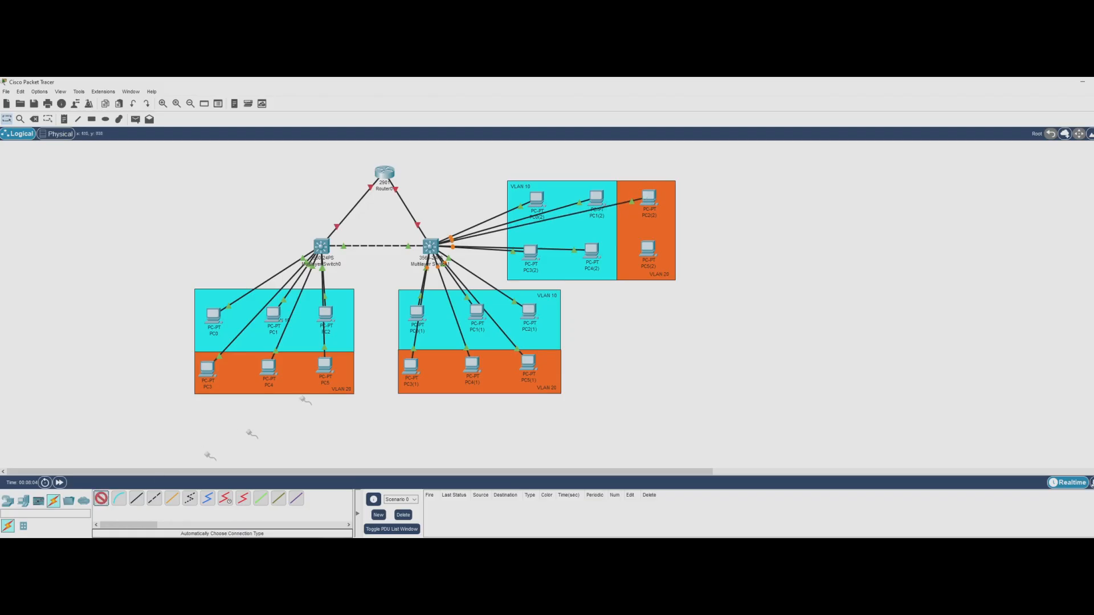
pyautogui.click(432, 247)
pyautogui.click(650, 253)
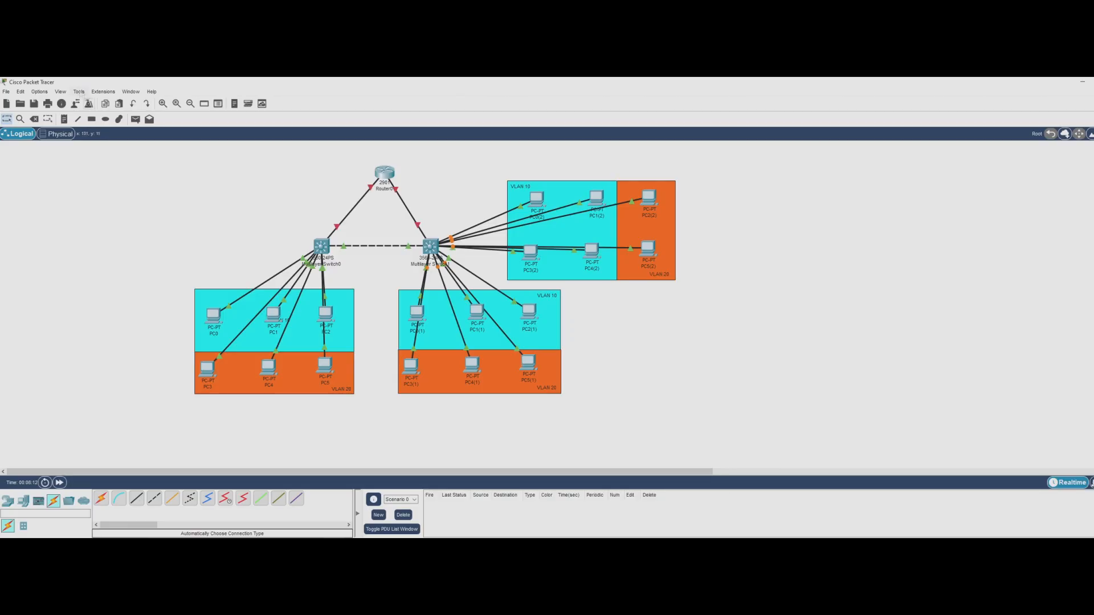
# Enable always showing port labels in the logical workspace in the preferences.
pyautogui.click(74, 93)
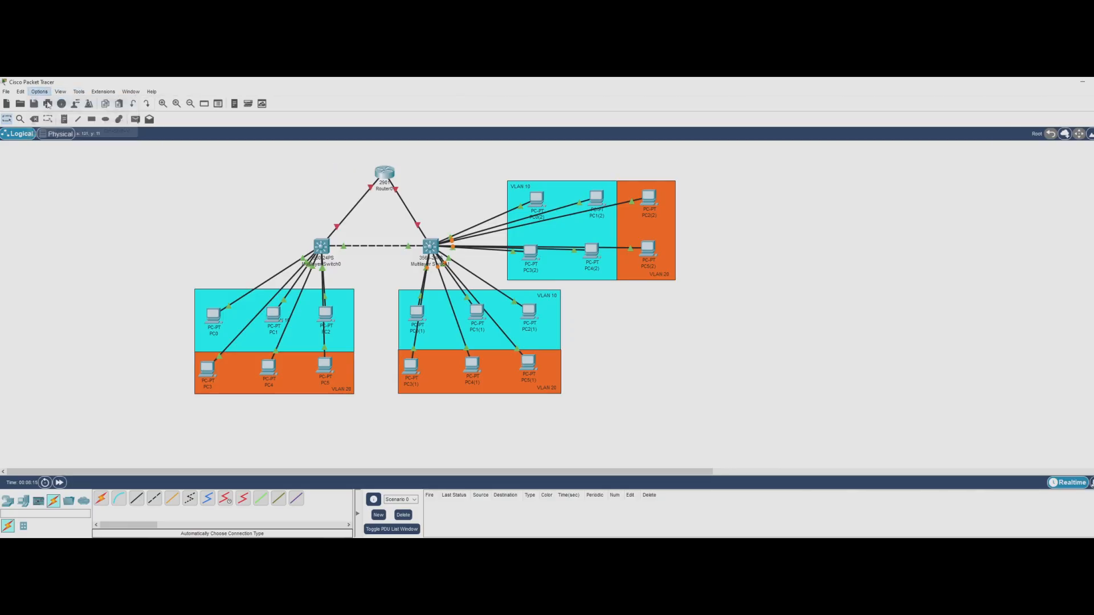
pyautogui.click(48, 102)
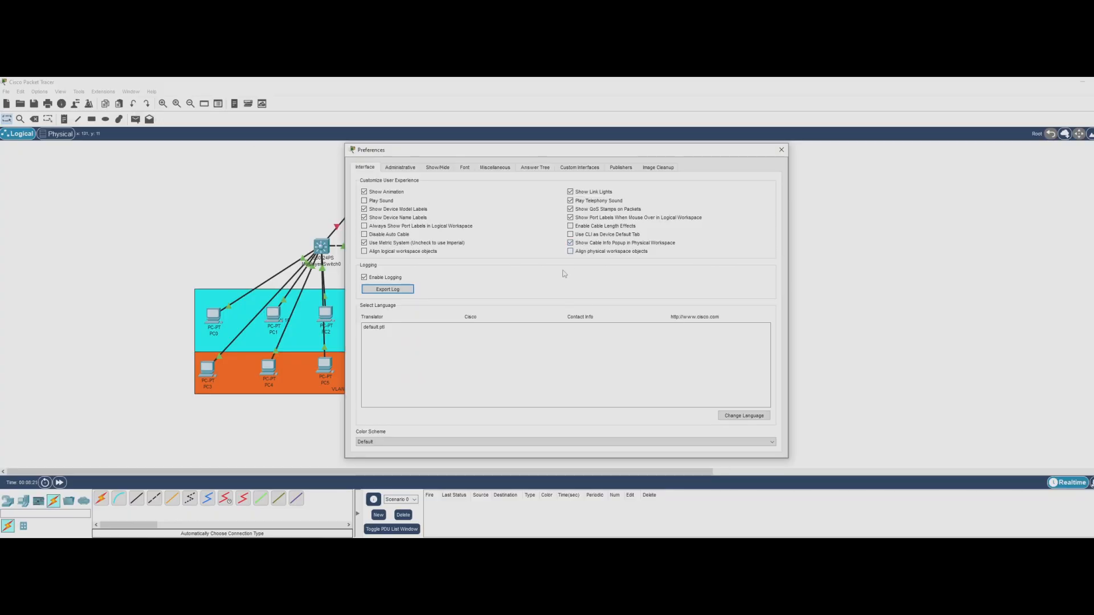
pyautogui.click(367, 227)
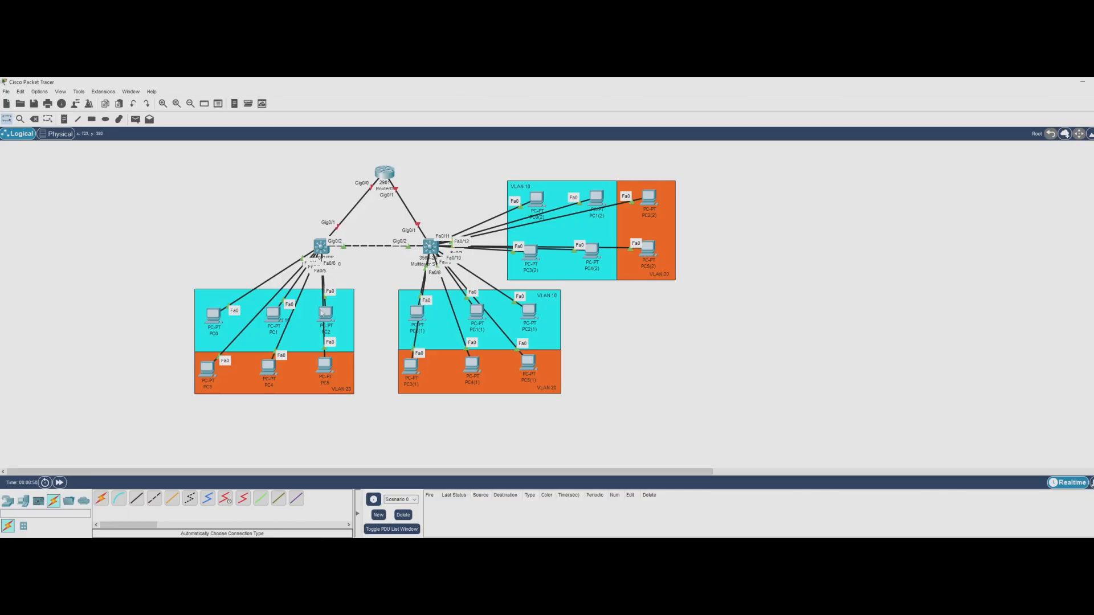
# Open Multilayer Switch0's command-line interface, moving its window clear of the switches, and start the console session.
pyautogui.click(321, 249)
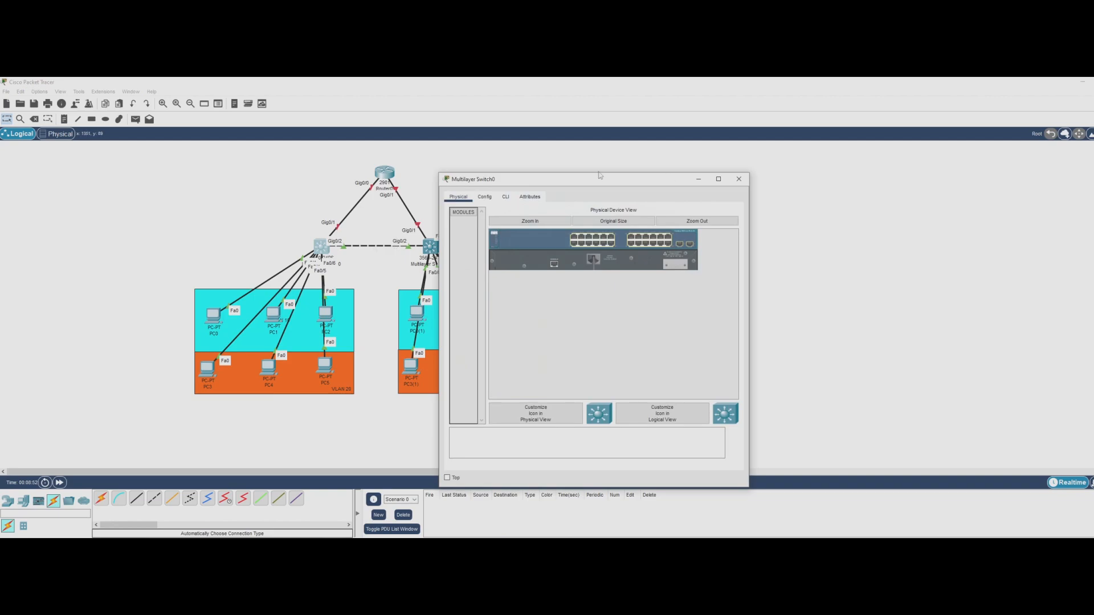
pyautogui.moveTo(596, 178); pyautogui.dragTo(701, 151)
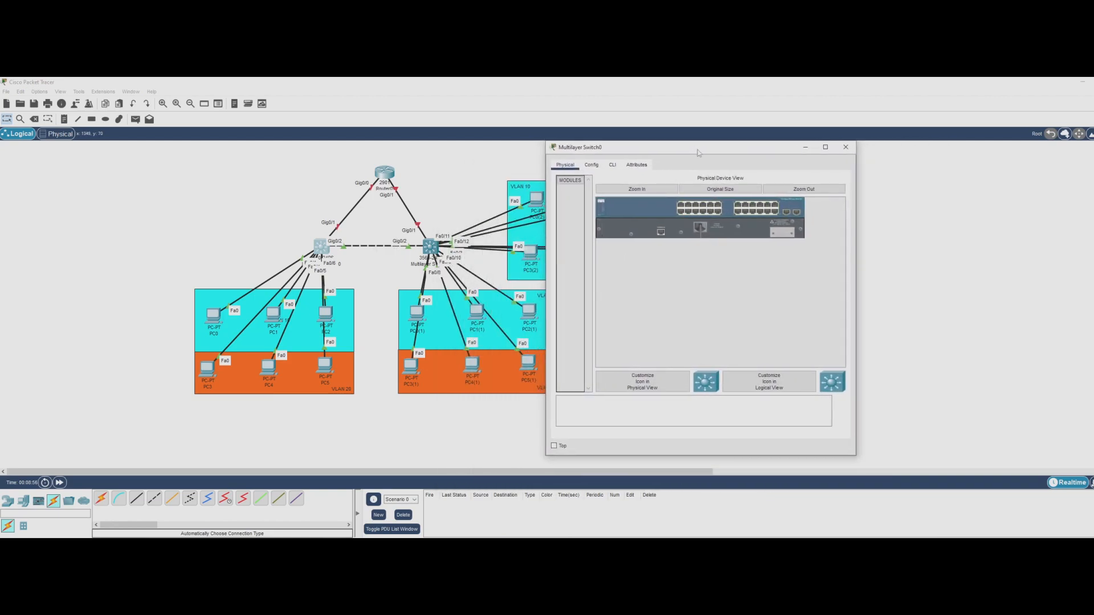
pyautogui.click(590, 166)
pyautogui.click(613, 166)
pyautogui.click(726, 405)
pyautogui.press('Return')
pyautogui.press('Return')
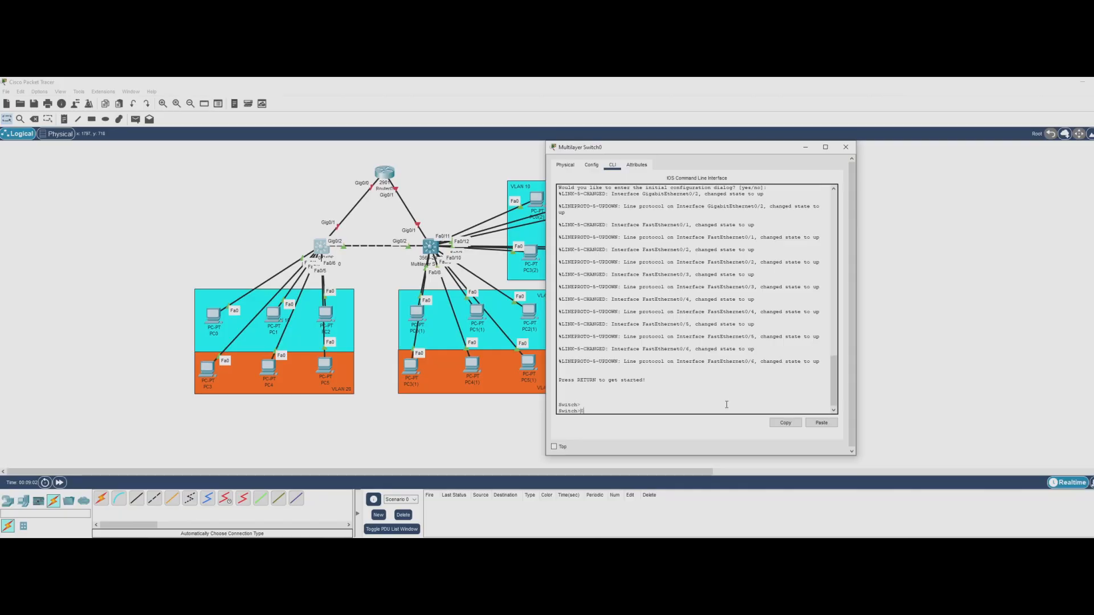
# Enter privileged mode with EN and global configuration mode with conf t on Multilayer Switch0.
pyautogui.write('EN')
pyautogui.press('Return')
pyautogui.write('cpmf t')
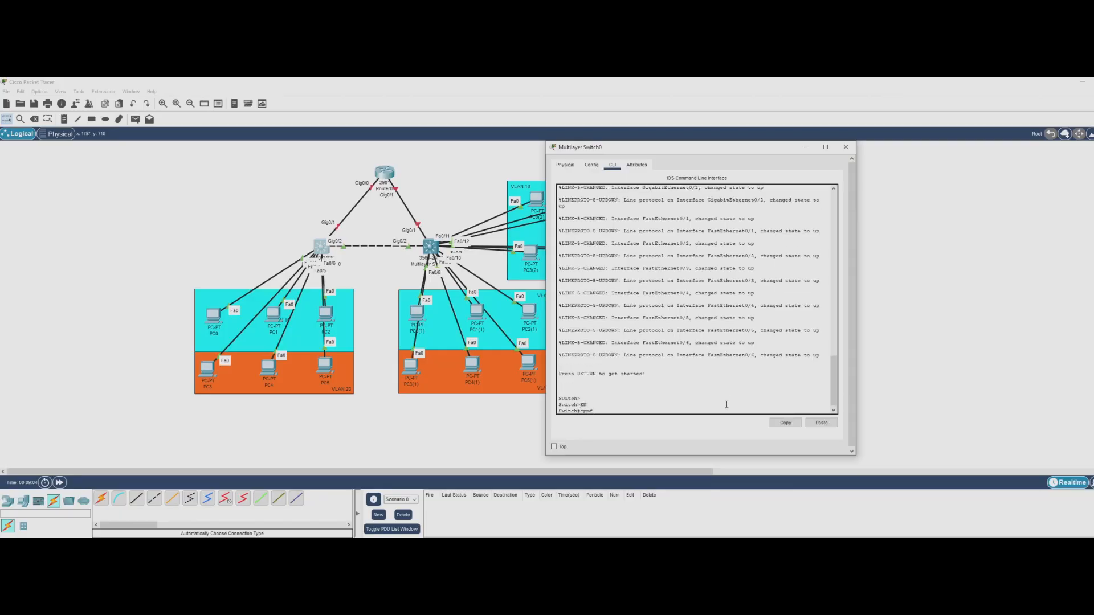
pyautogui.press('Return')
pyautogui.write('conf t')
pyautogui.press('Return')
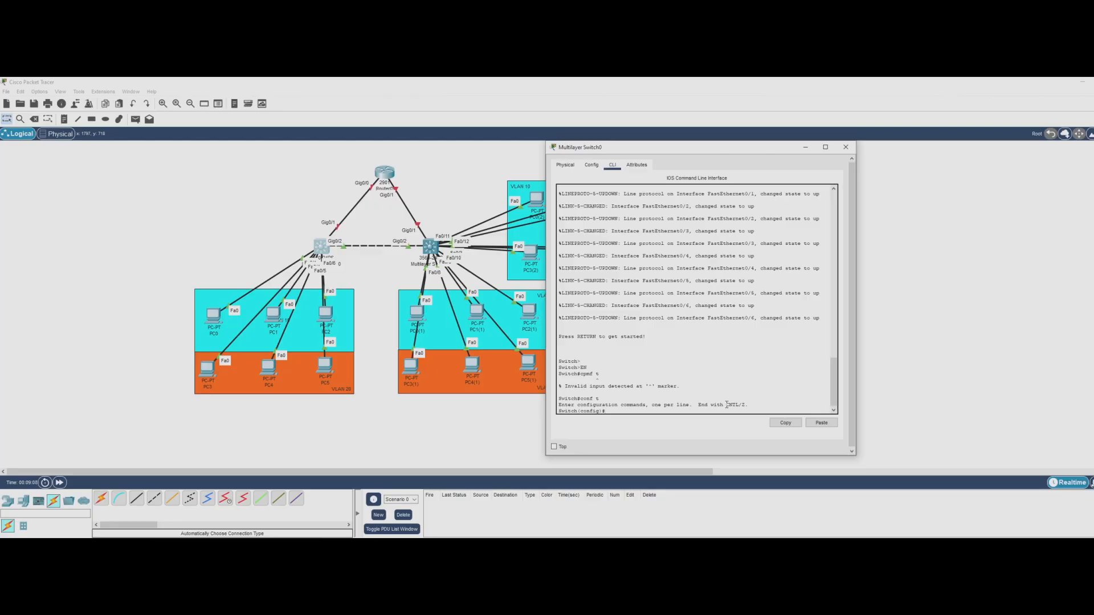
# Create VLAN 10 with the name HR on Multilayer Switch0 and return to global configuration mode.
pyautogui.write('vlan 10')
pyautogui.press('Return')
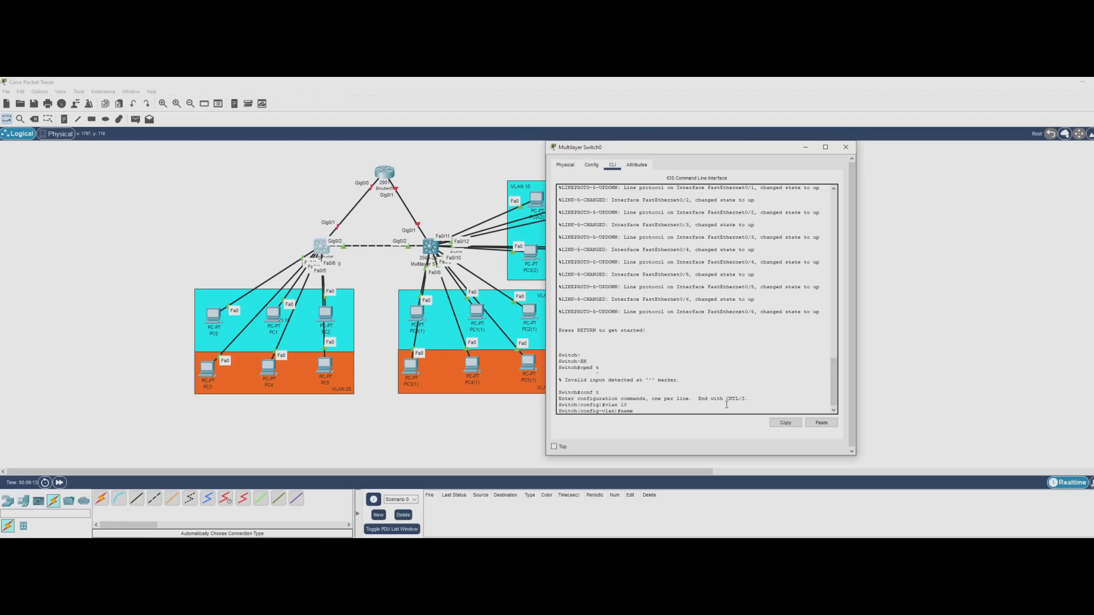
pyautogui.press('Return')
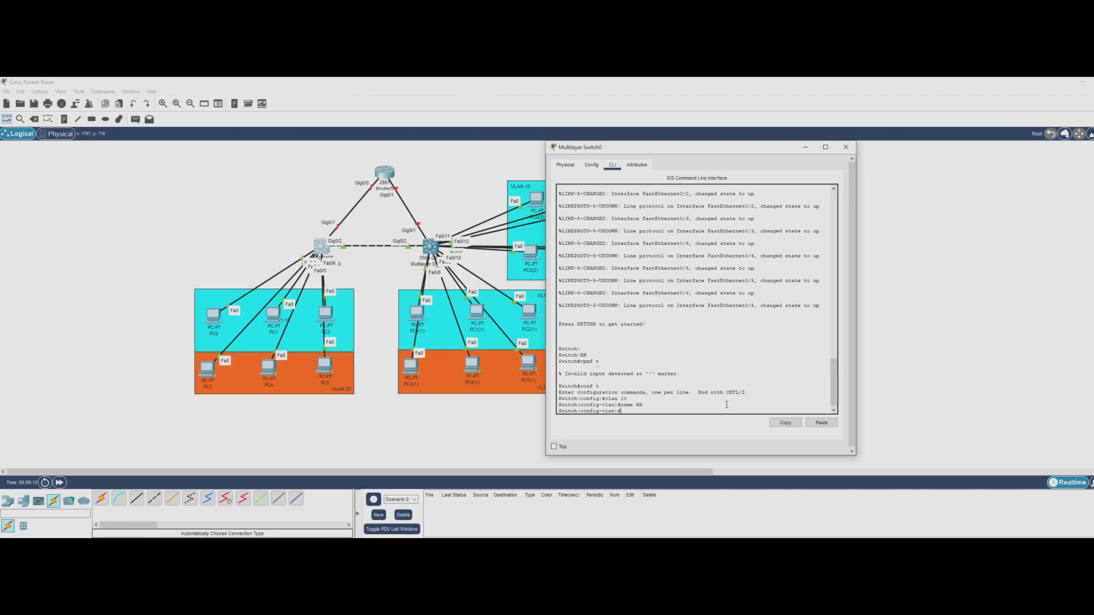
pyautogui.write('ex')
pyautogui.press('Return')
pyautogui.press('Return')
# Set the interface range f0/1-3 of Multilayer Switch0 to switchport mode access.
pyautogui.write('inter ra f0/1-3')
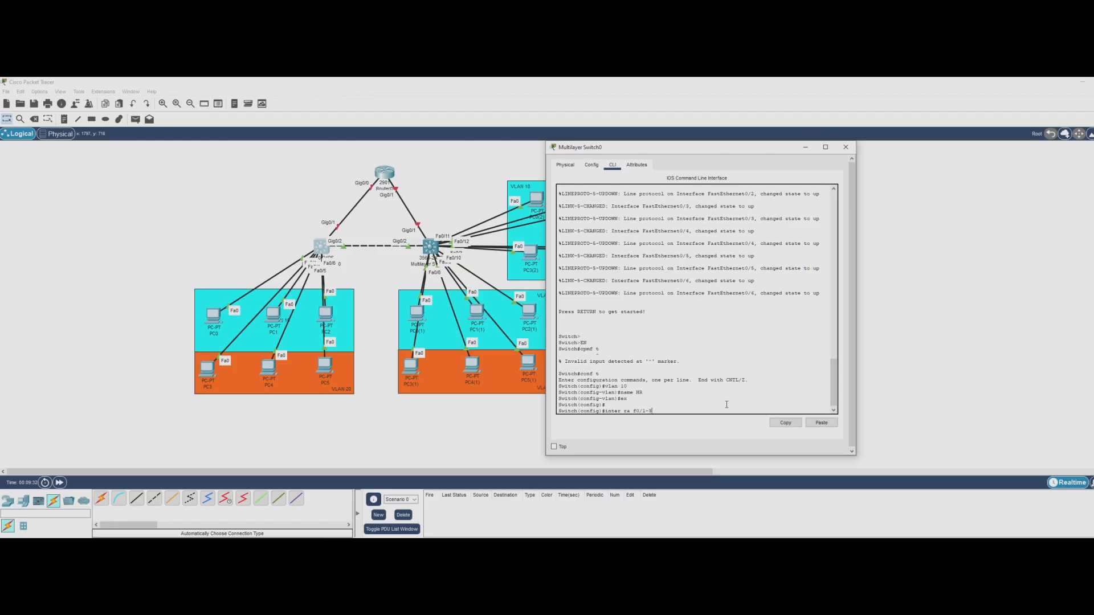
pyautogui.press('Return')
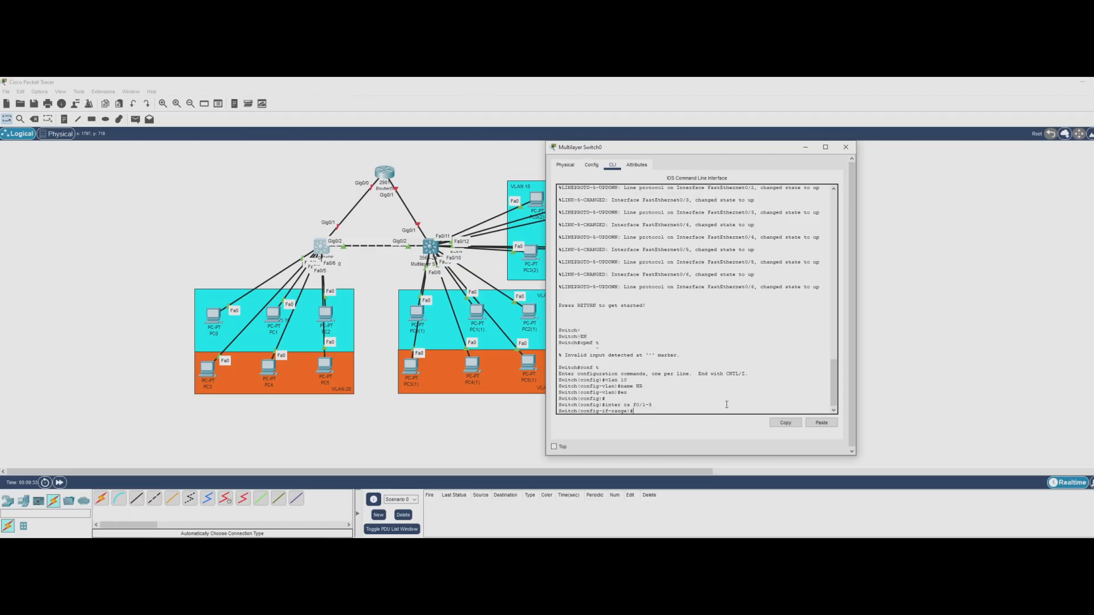
pyautogui.write('sw')
pyautogui.press('Tab')
pyautogui.write('mo')
pyautogui.press('Tab')
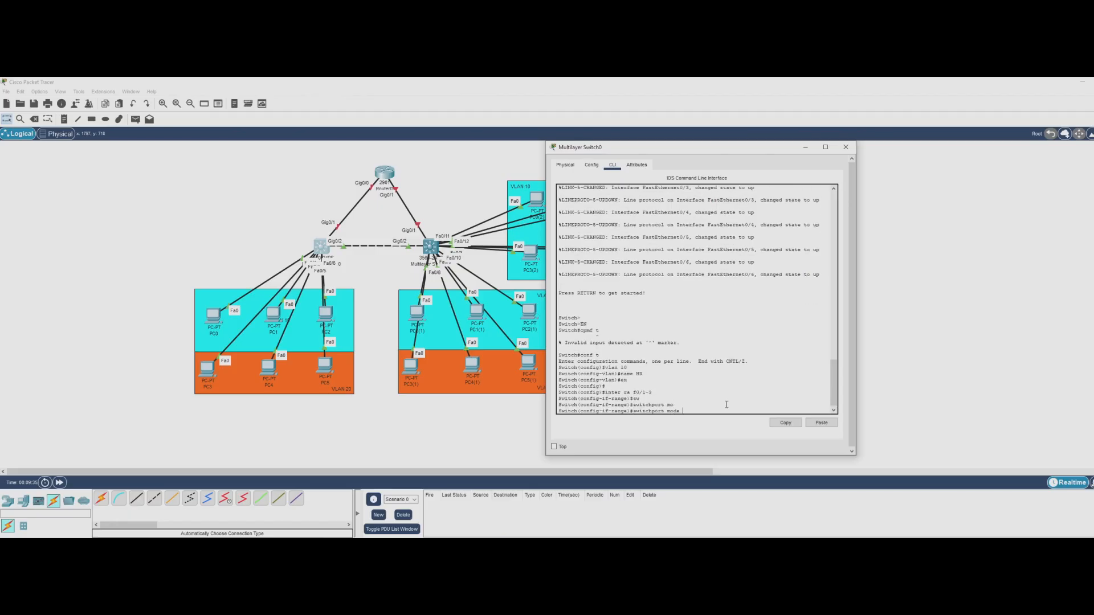
pyautogui.write('ac')
pyautogui.press('Tab')
pyautogui.press('Return')
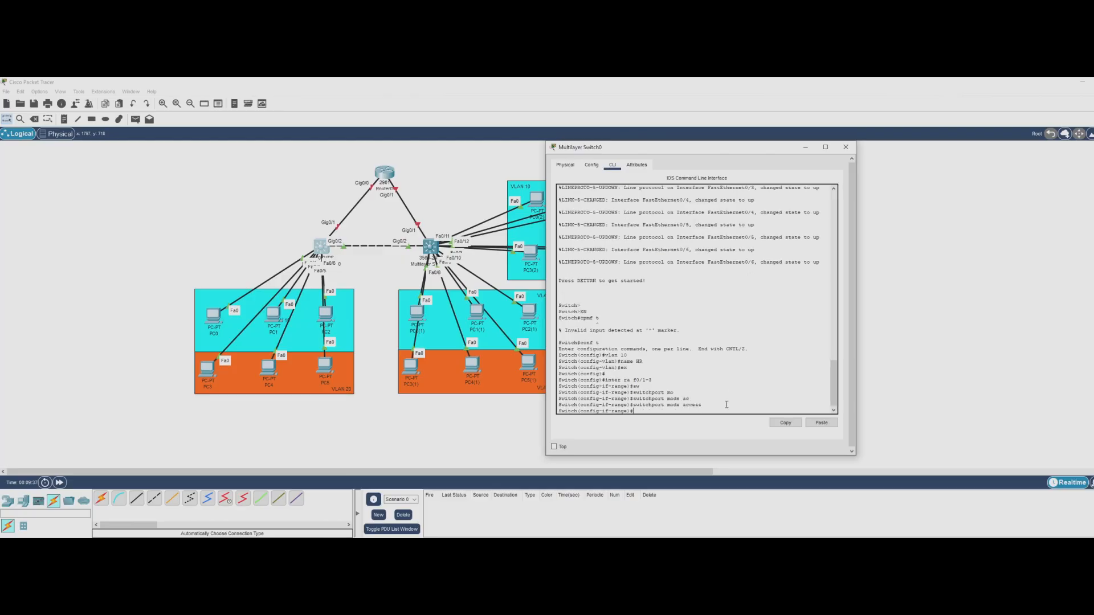
# Assign the f0/1-3 port range to access VLAN 10 and exit the interface range configuration.
pyautogui.write('sw')
pyautogui.press('Tab')
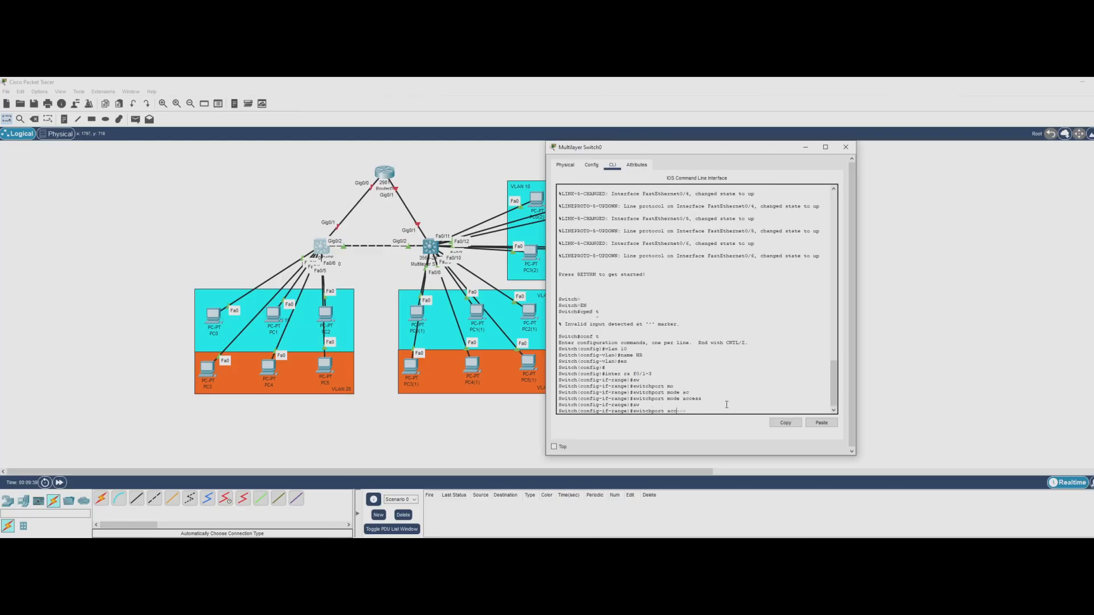
pyautogui.write('acc')
pyautogui.press('Tab')
pyautogui.write('vla')
pyautogui.press('Tab')
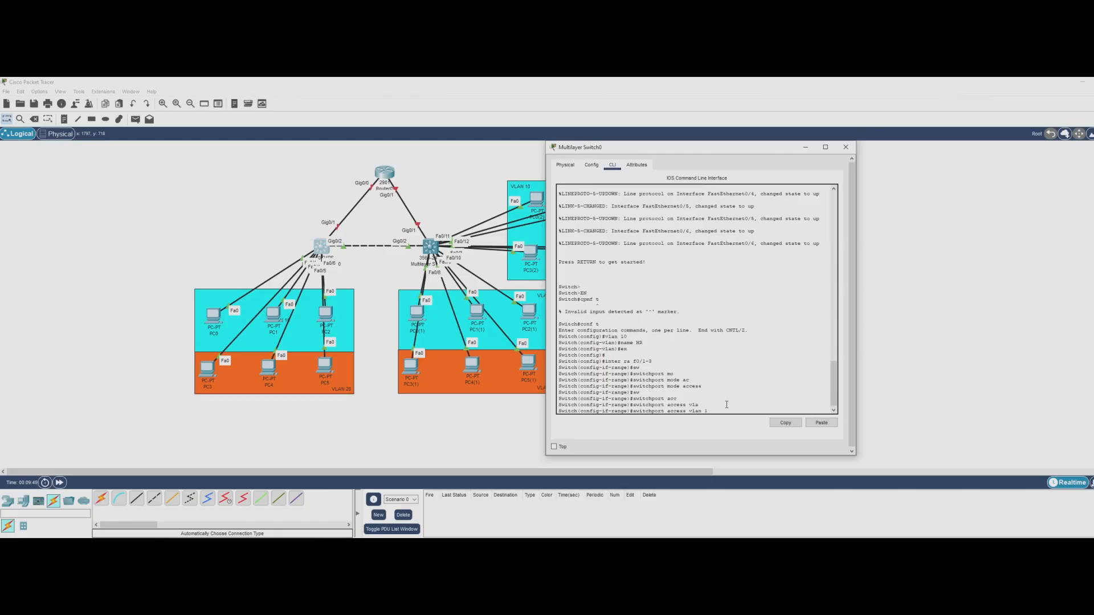
pyautogui.write('10')
pyautogui.press('Return')
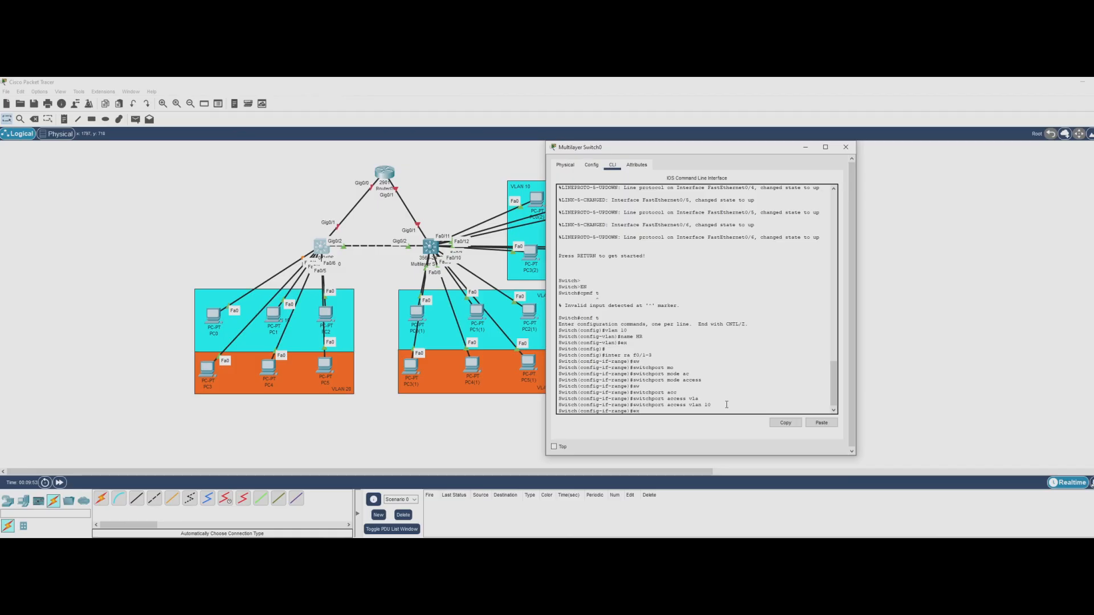
pyautogui.write('ex')
pyautogui.press('Return')
pyautogui.press('Return')
pyautogui.press('Return')
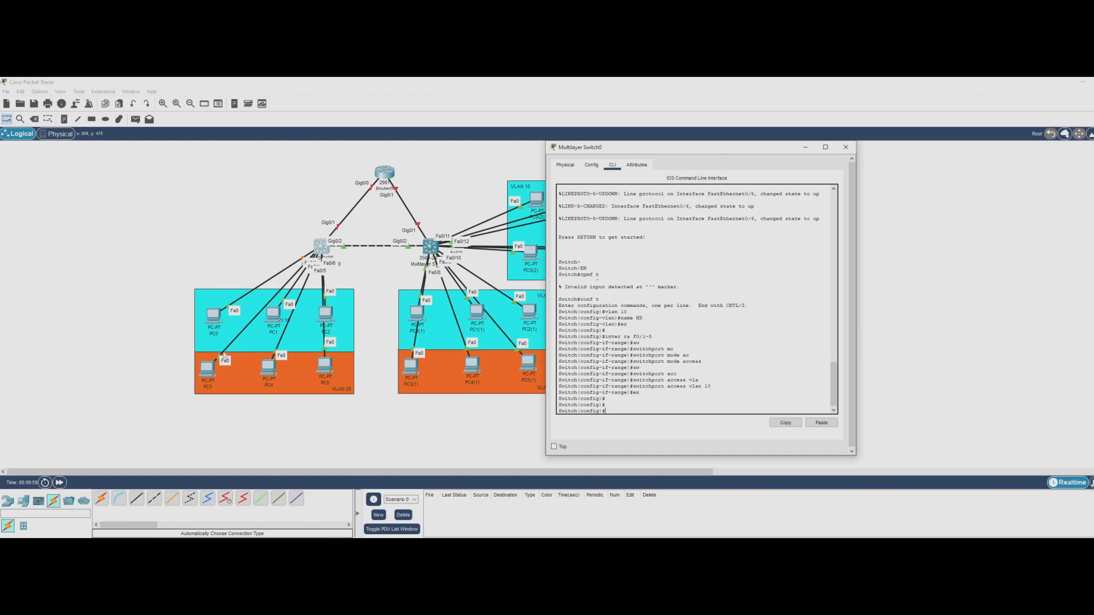
# Set the interface range f0/4-6 of Multilayer Switch0 to switchport mode access.
pyautogui.click(228, 352)
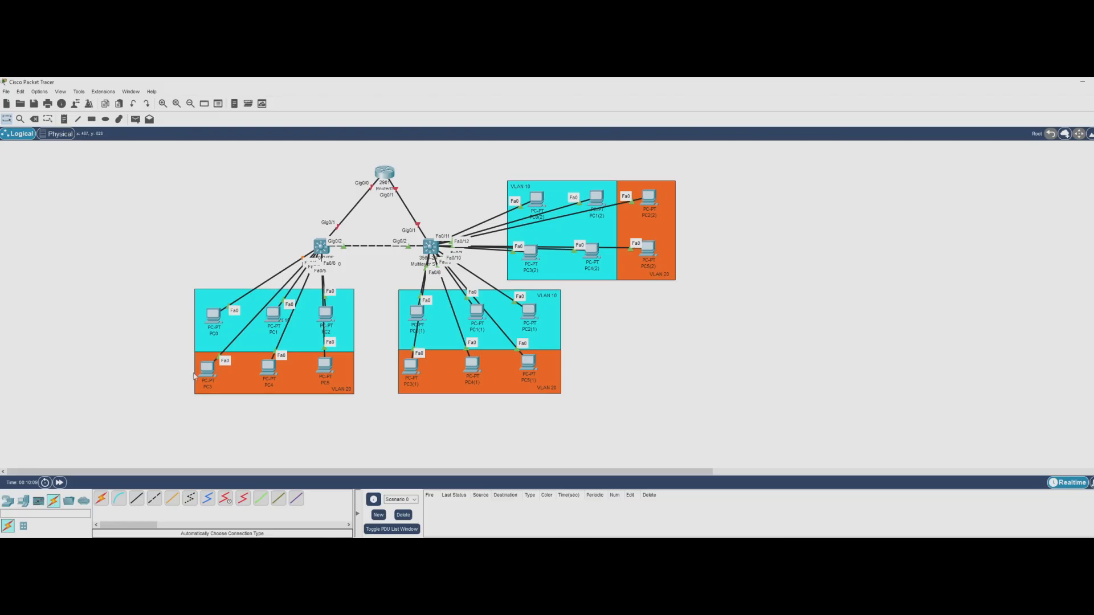
pyautogui.click(321, 246)
pyautogui.write('inter ra ')
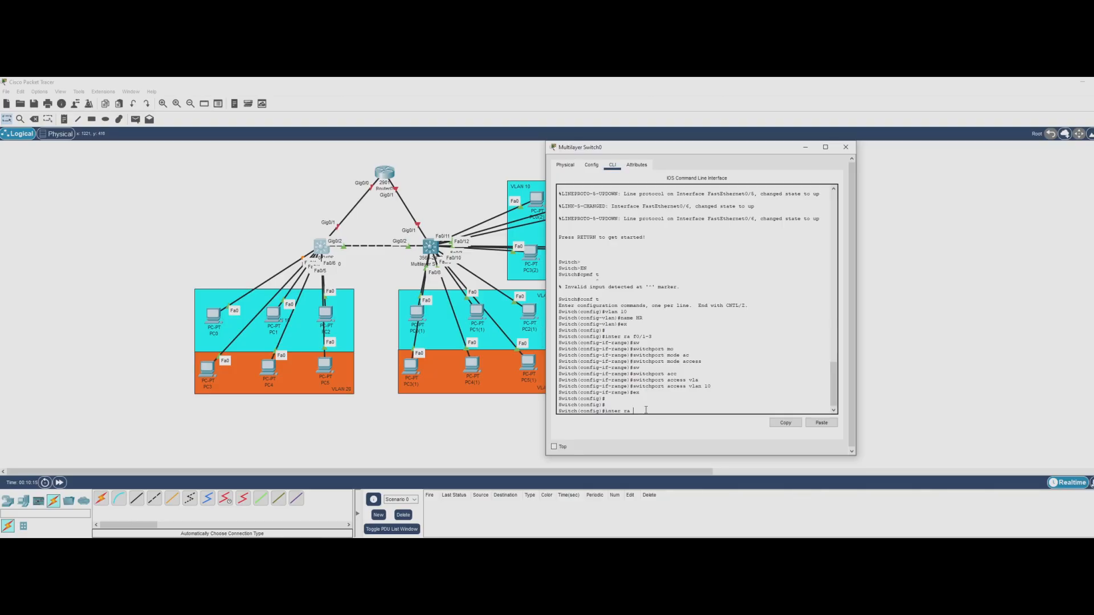
pyautogui.write('f0')
pyautogui.write('/4-6')
pyautogui.press('Return')
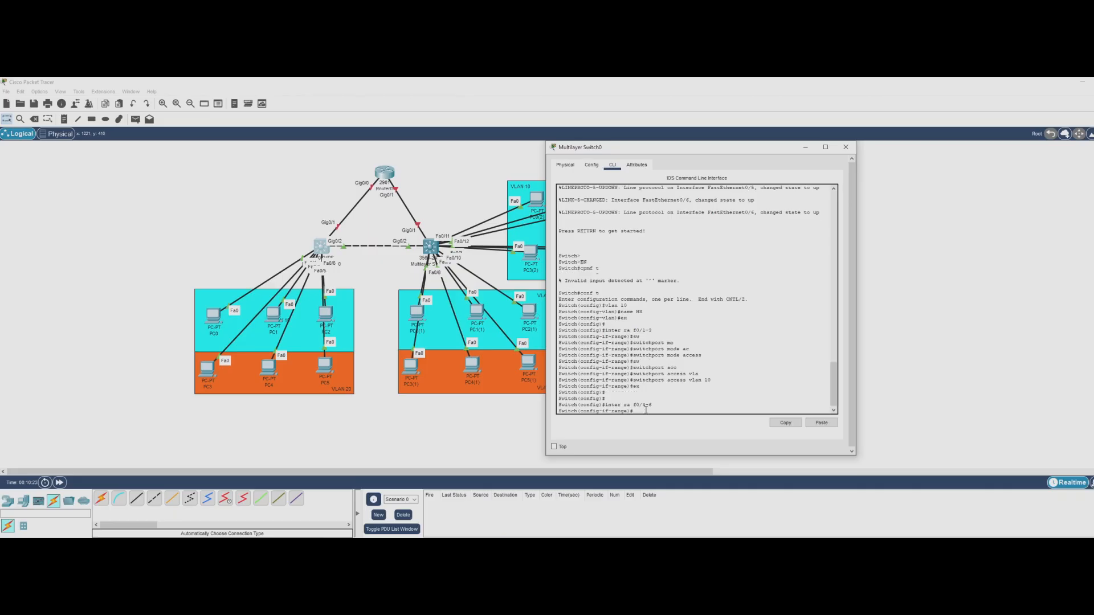
pyautogui.write('sw')
pyautogui.press('Tab')
pyautogui.write('mode')
pyautogui.press('Tab')
pyautogui.write('ac')
pyautogui.press('Tab')
pyautogui.press('Return')
# Assign the f0/4-6 port range to access VLAN 20 and exit the interface range configuration.
pyautogui.write('sw')
pyautogui.press('Tab')
pyautogui.write('ac')
pyautogui.press('Tab')
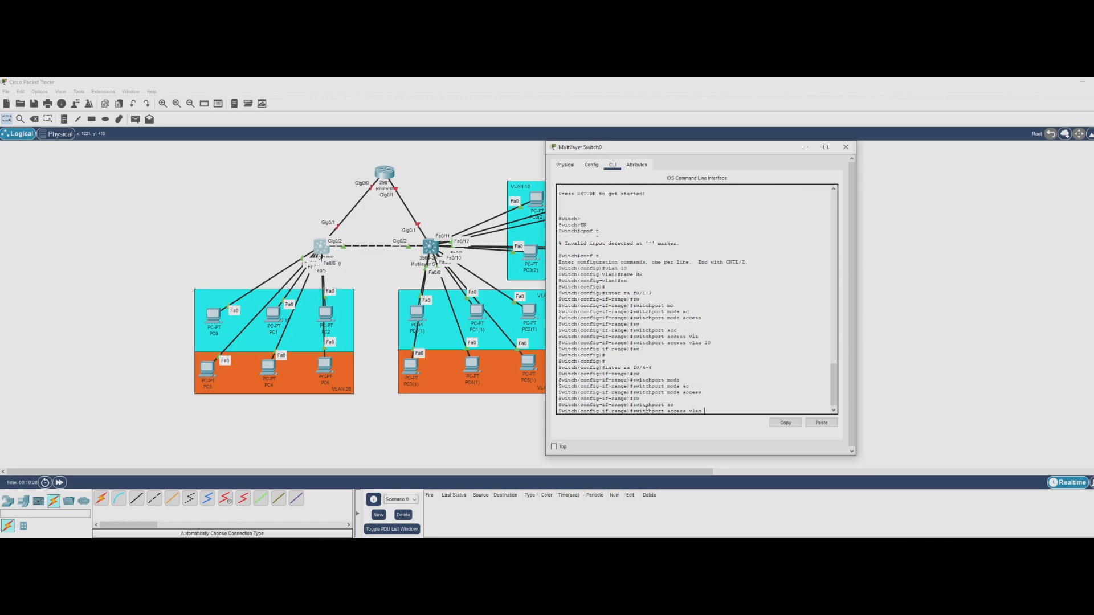
pyautogui.write('vlan 20')
pyautogui.press('Return')
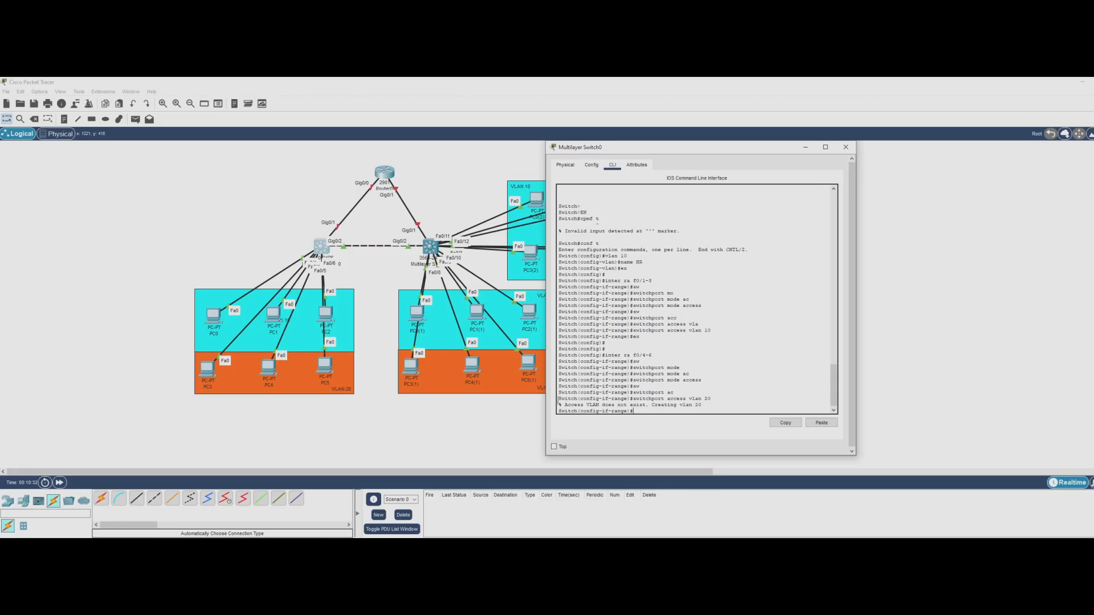
pyautogui.moveTo(560, 405); pyautogui.dragTo(722, 406)
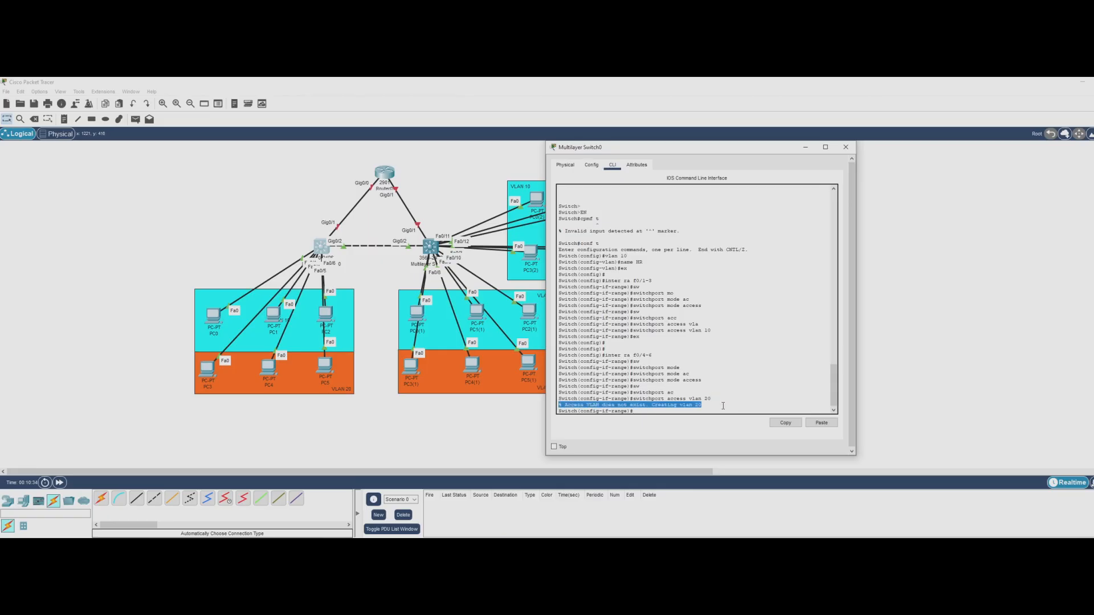
pyautogui.click(658, 413)
pyautogui.write('ex')
pyautogui.press('Return')
pyautogui.press('Return')
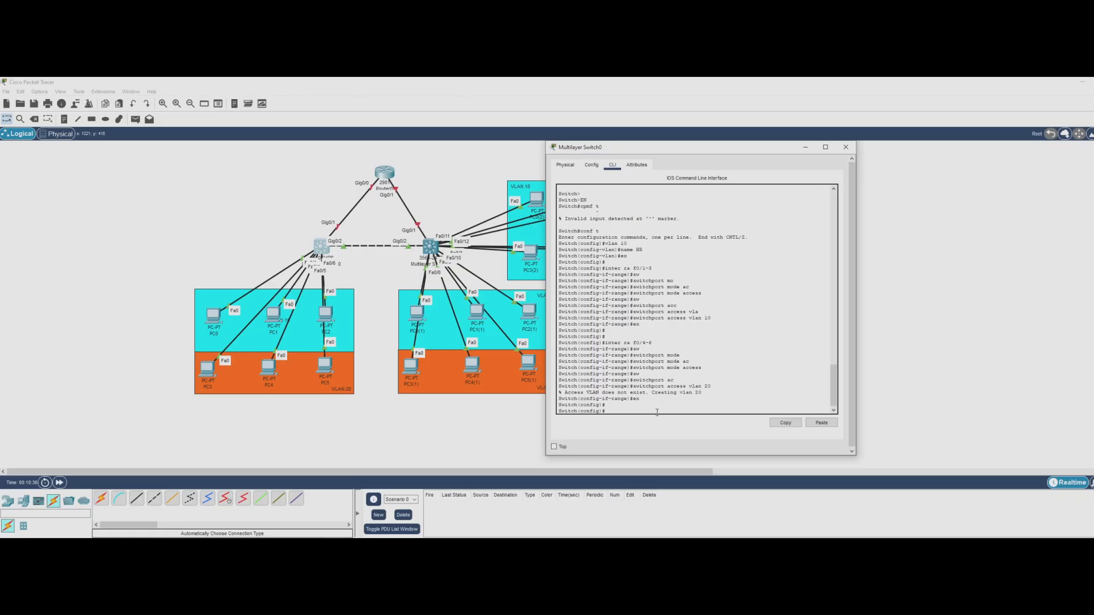
# Create VLAN 20 on Multilayer Switch0, name it MANAGEMENT and exit the VLAN configuration.
pyautogui.write('vlan 20')
pyautogui.press('Return')
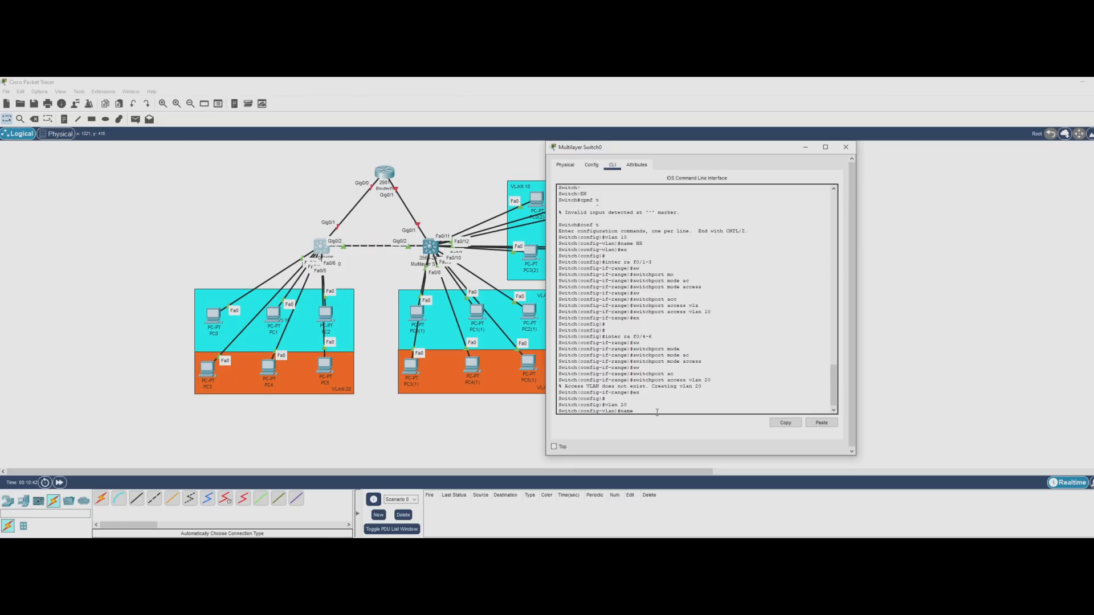
pyautogui.write('name MANAGEMENT')
pyautogui.press('Return')
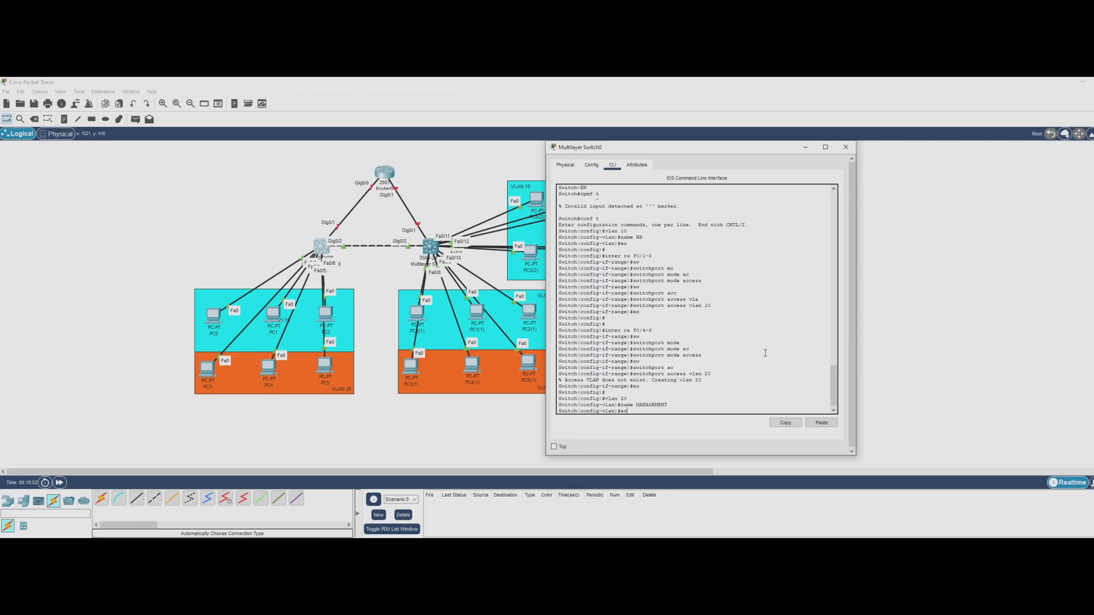
pyautogui.press('Return')
pyautogui.press('Return')
pyautogui.press('Return')
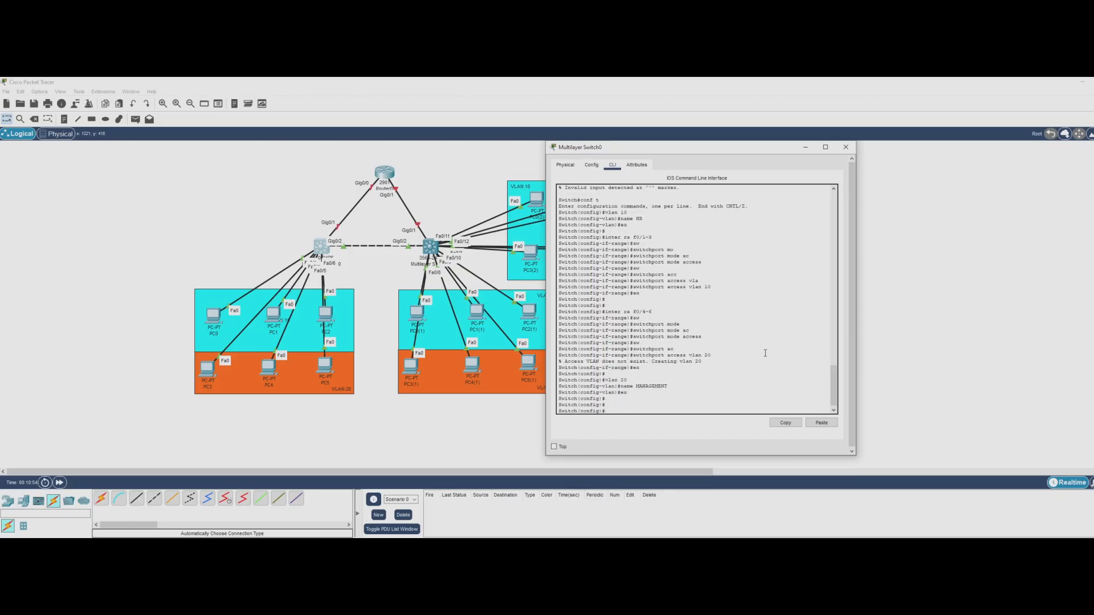
# Leave configuration mode, display the brief VLAN table of Multilayer Switch0, examine the ports of VLANs 10 and 20, and close the switch window.
pyautogui.write('ex')
pyautogui.press('Return')
pyautogui.press('Return')
pyautogui.press('Return')
pyautogui.write('show vlan')
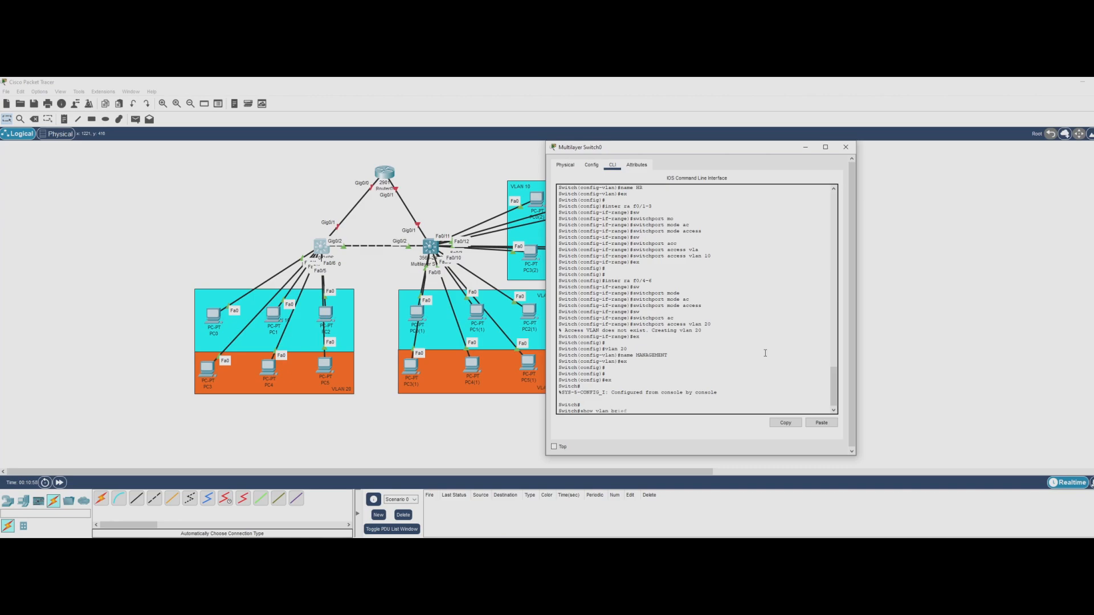
pyautogui.write(' br')
pyautogui.press('Tab')
pyautogui.press('Return')
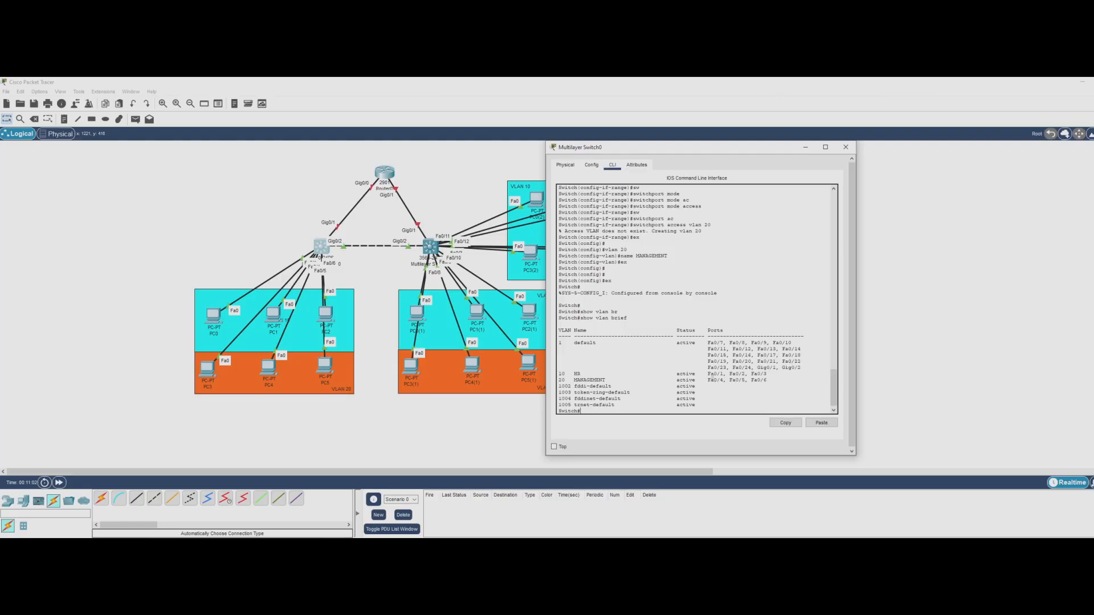
pyautogui.moveTo(706, 375); pyautogui.dragTo(771, 377)
pyautogui.moveTo(706, 381); pyautogui.dragTo(770, 381)
pyautogui.click(424, 90)
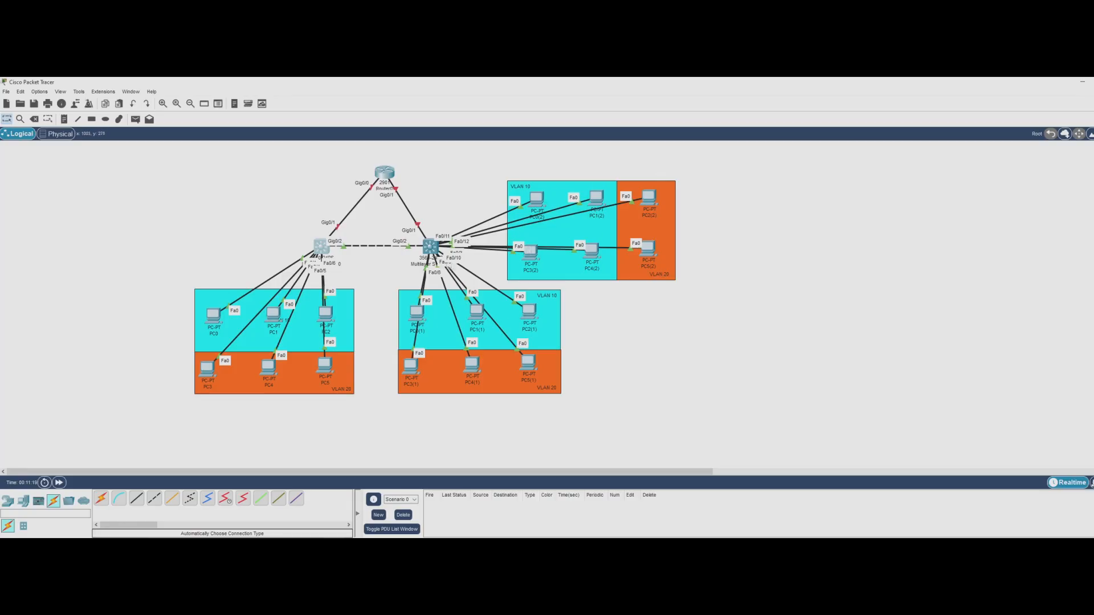
# Open the command line of Multilayer Switch1 and decline the initial configuration dialog.
pyautogui.click(430, 246)
pyautogui.moveTo(536, 181); pyautogui.dragTo(595, 150)
pyautogui.click(564, 167)
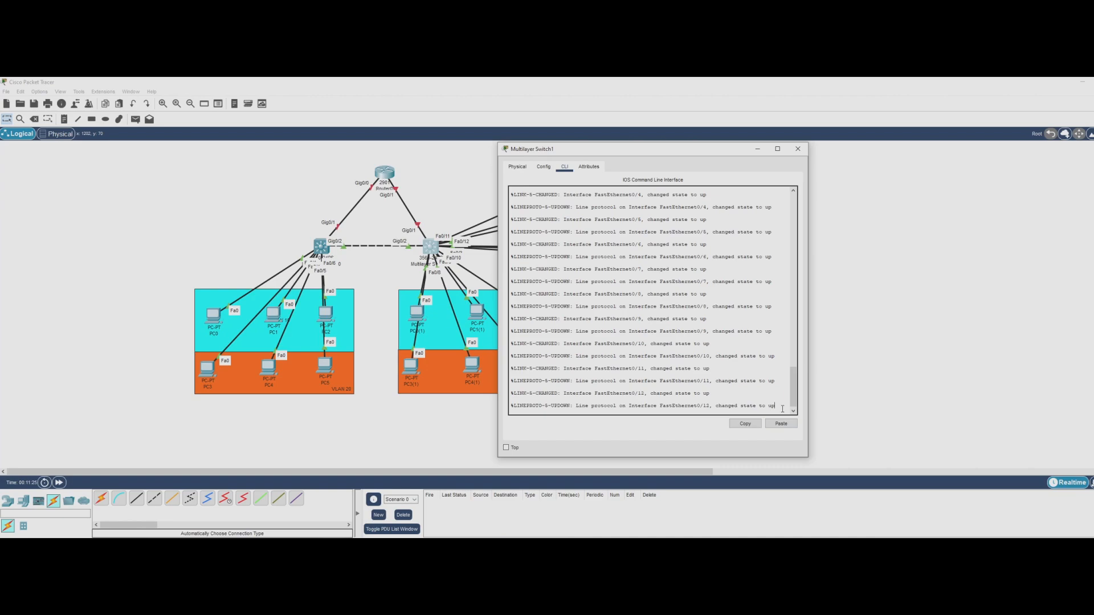
pyautogui.press('Return')
pyautogui.press('Return')
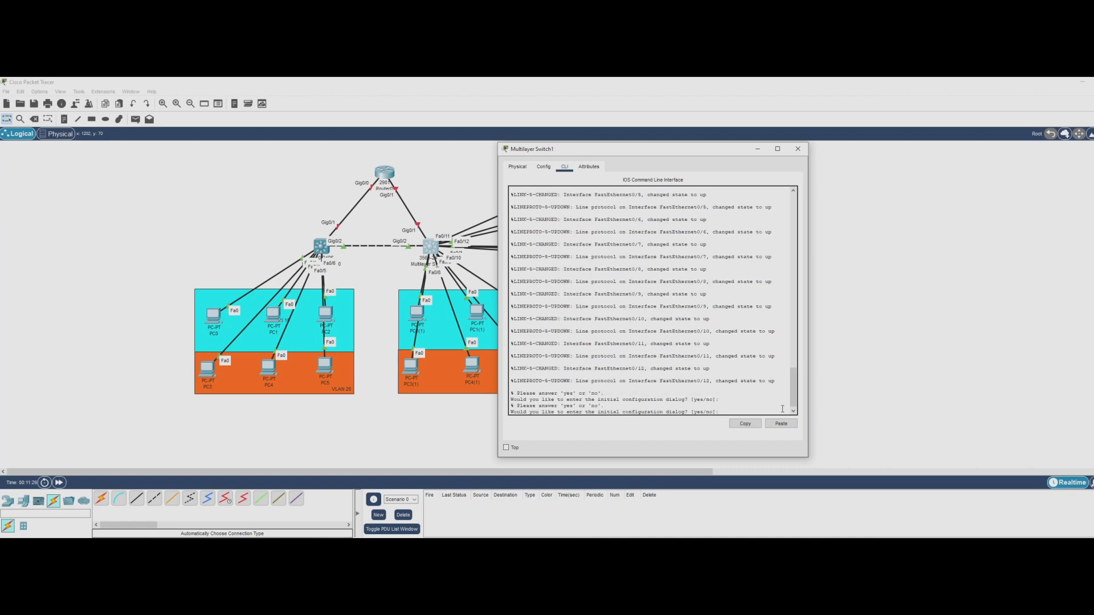
pyautogui.write('n')
pyautogui.press('Return')
pyautogui.press('Return')
pyautogui.press('Return')
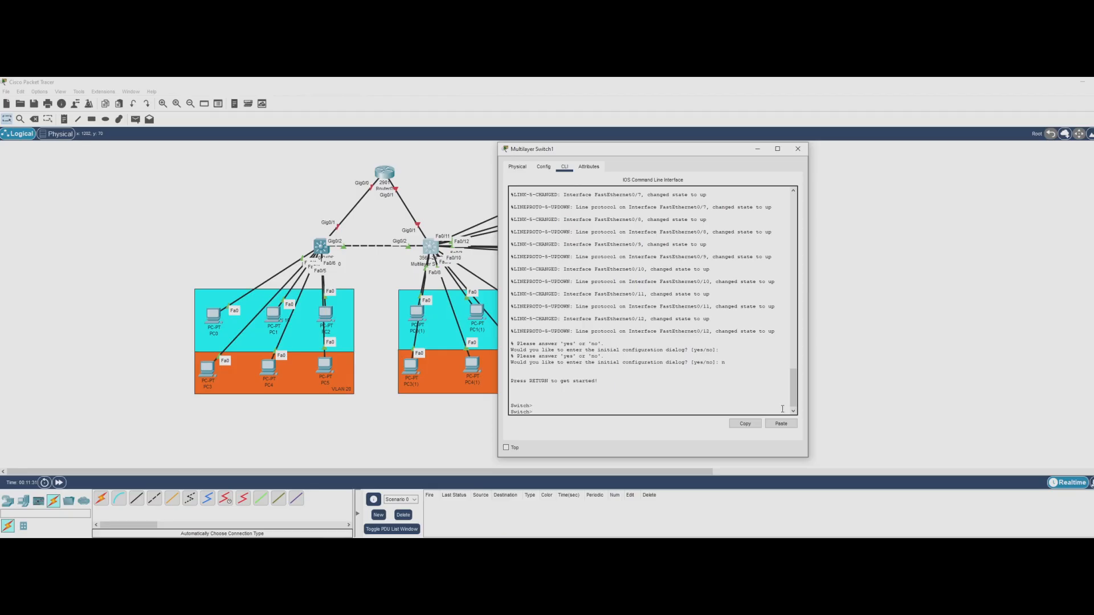
# Enter global configuration mode on Multilayer Switch1 and create VLAN 10 with the name HR.
pyautogui.write('en')
pyautogui.press('Return')
pyautogui.write('conf t')
pyautogui.press('Return')
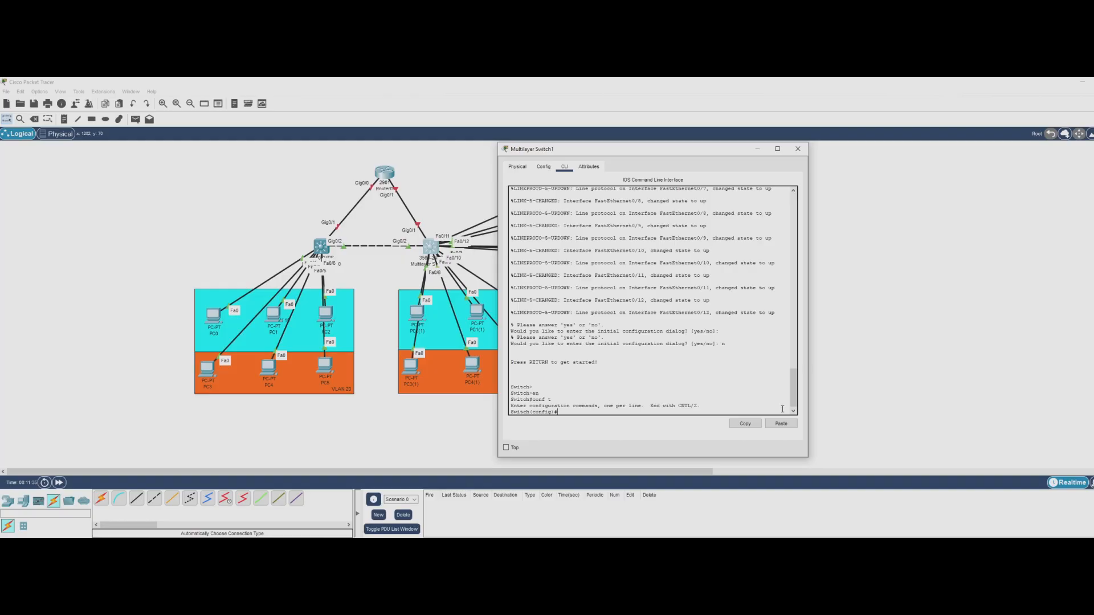
pyautogui.write('vlan 10')
pyautogui.press('Return')
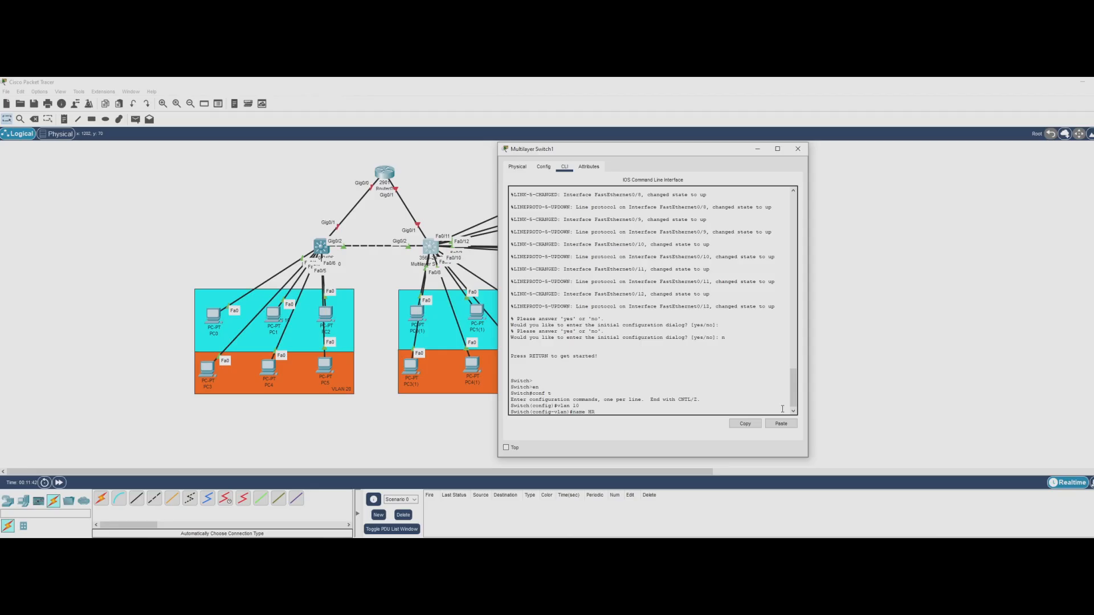
pyautogui.press('Return')
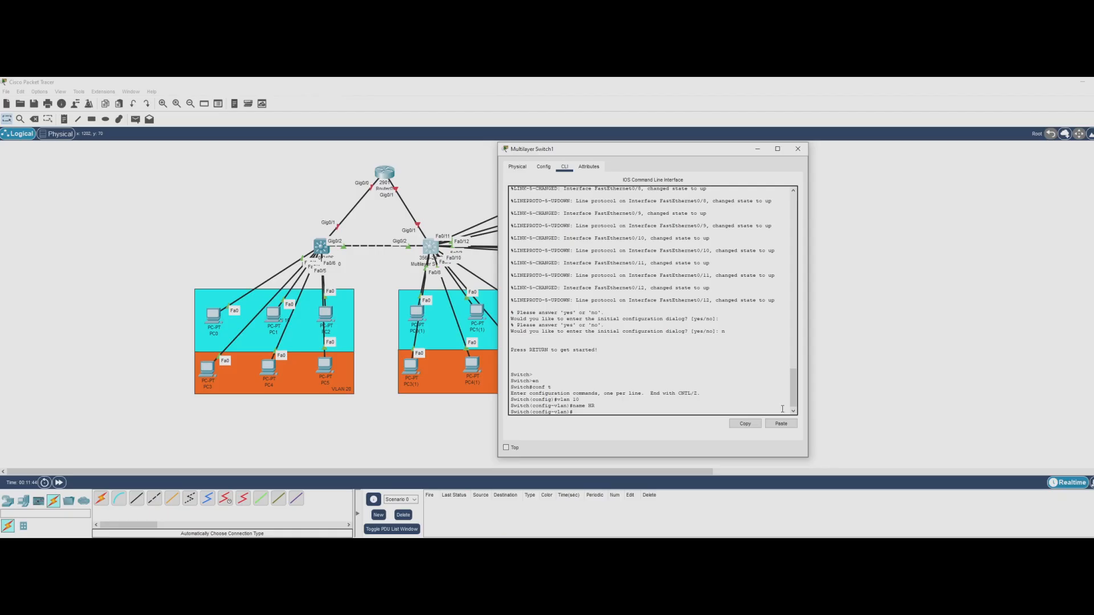
pyautogui.write('ex')
pyautogui.press('Return')
# Create VLAN 20 on Multilayer Switch1, name it MANAGEMENT and exit the VLAN configuration.
pyautogui.write('vlan')
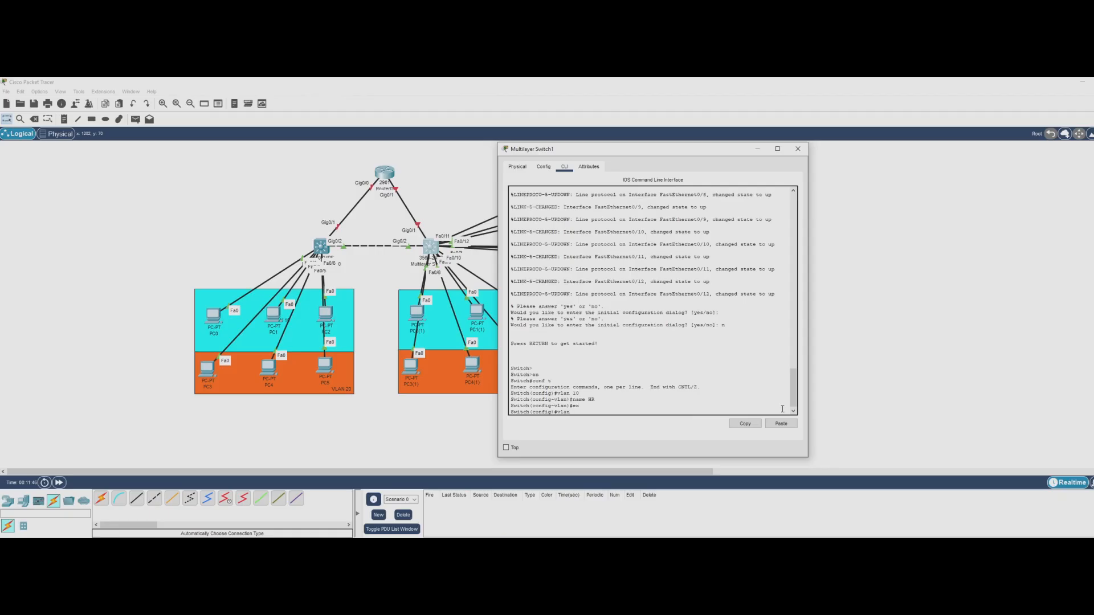
pyautogui.write(' 20')
pyautogui.press('Return')
pyautogui.write('name')
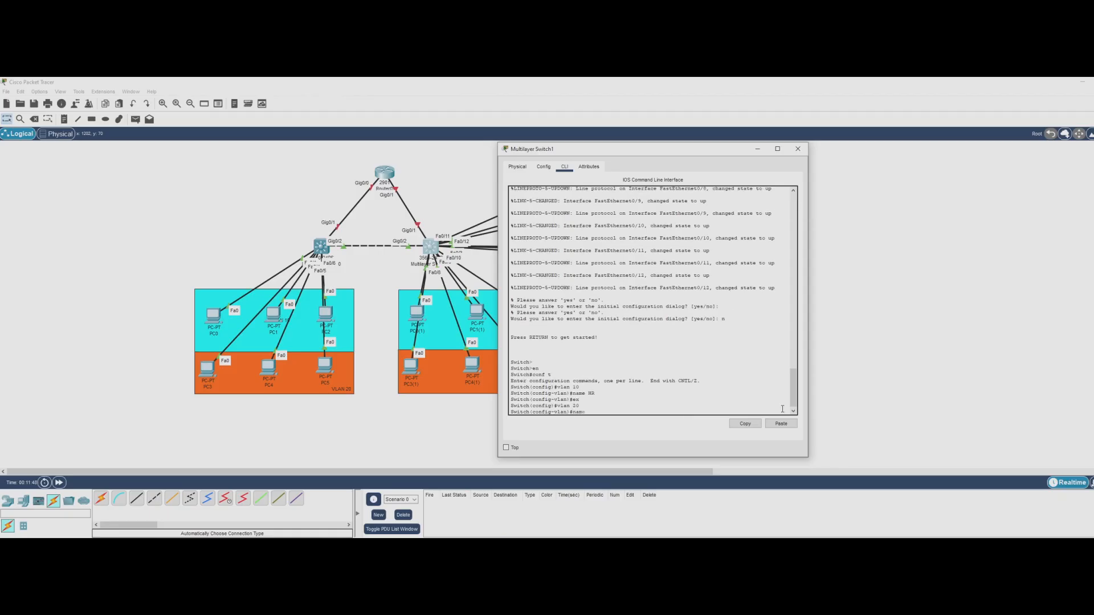
pyautogui.write(' MANAGEMENT')
pyautogui.press('Return')
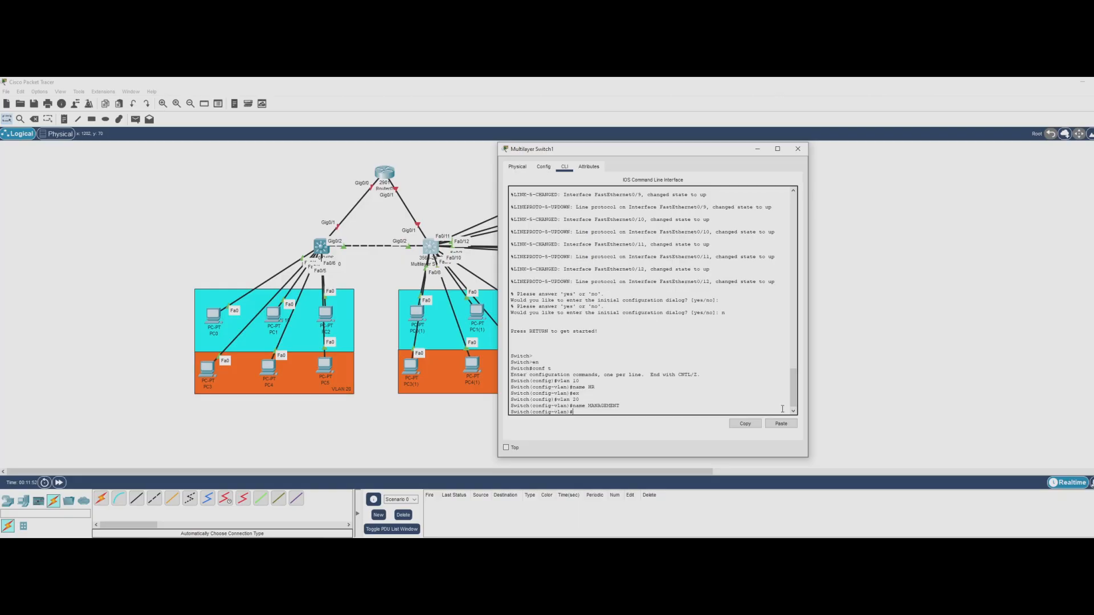
pyautogui.press('Return')
pyautogui.write('ex')
pyautogui.press('Return')
pyautogui.press('Return')
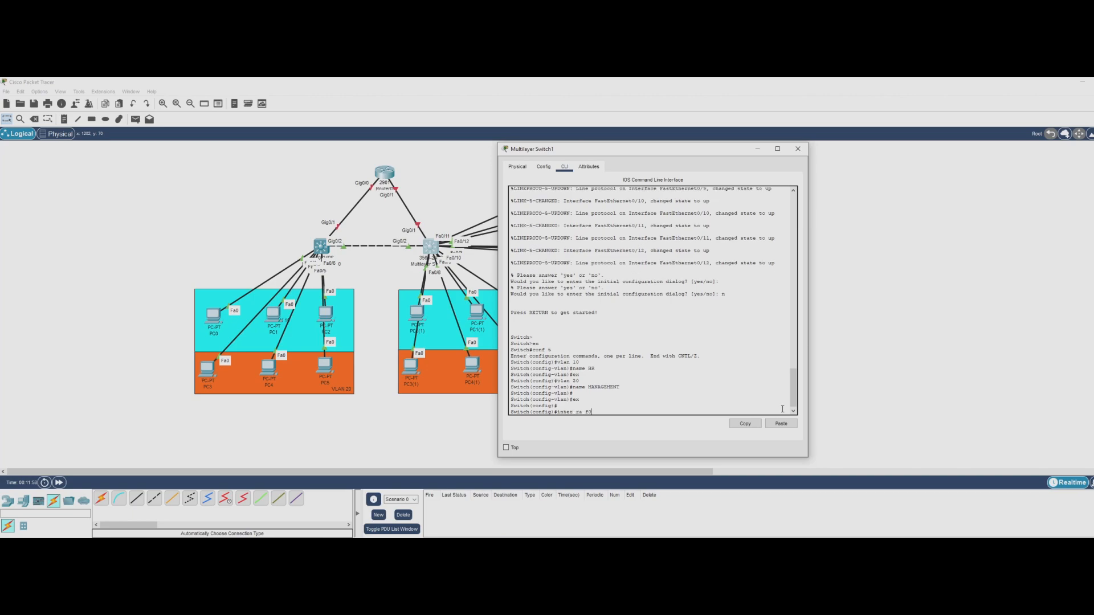
# Set the interface range f0/1-7 of Multilayer Switch1 to switchport mode access.
pyautogui.write('inter ra f0/1-')
pyautogui.moveTo(637, 151); pyautogui.dragTo(724, 155)
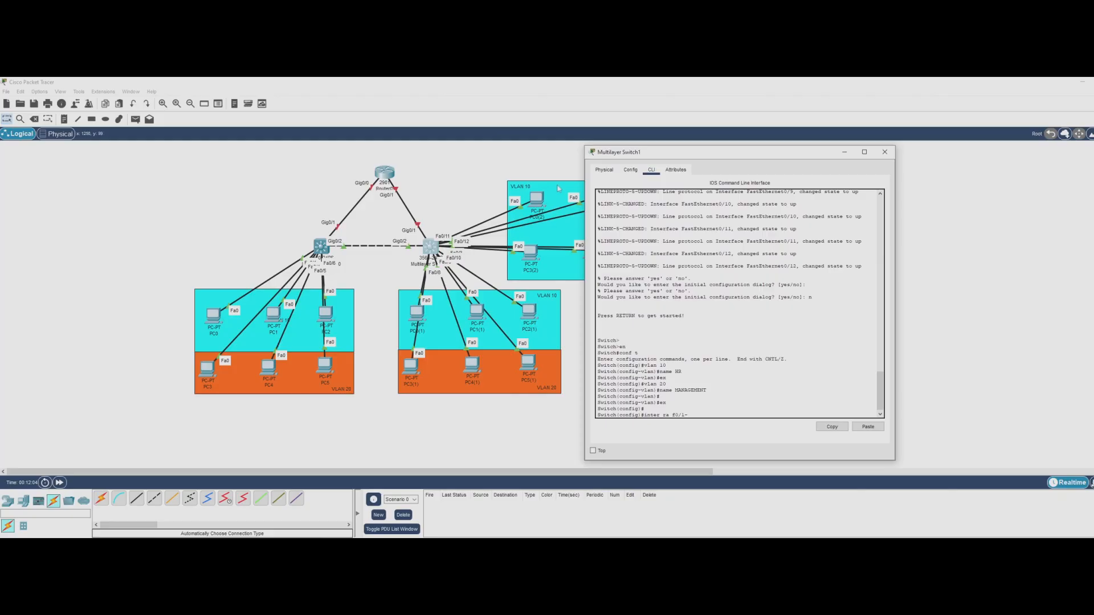
pyautogui.moveTo(705, 155); pyautogui.dragTo(636, 164)
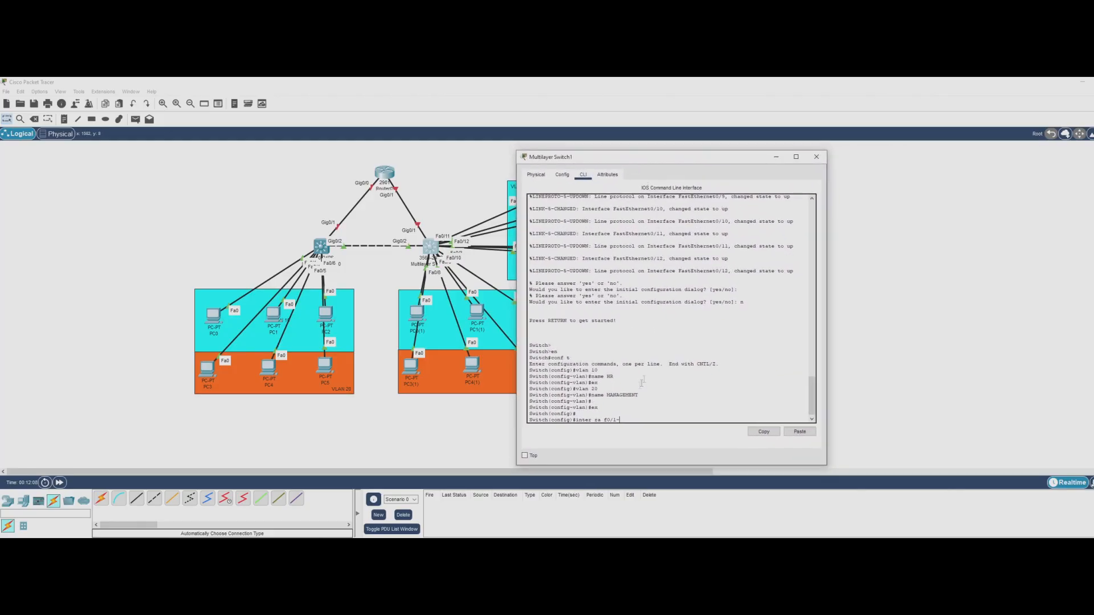
pyautogui.write('7')
pyautogui.press('Return')
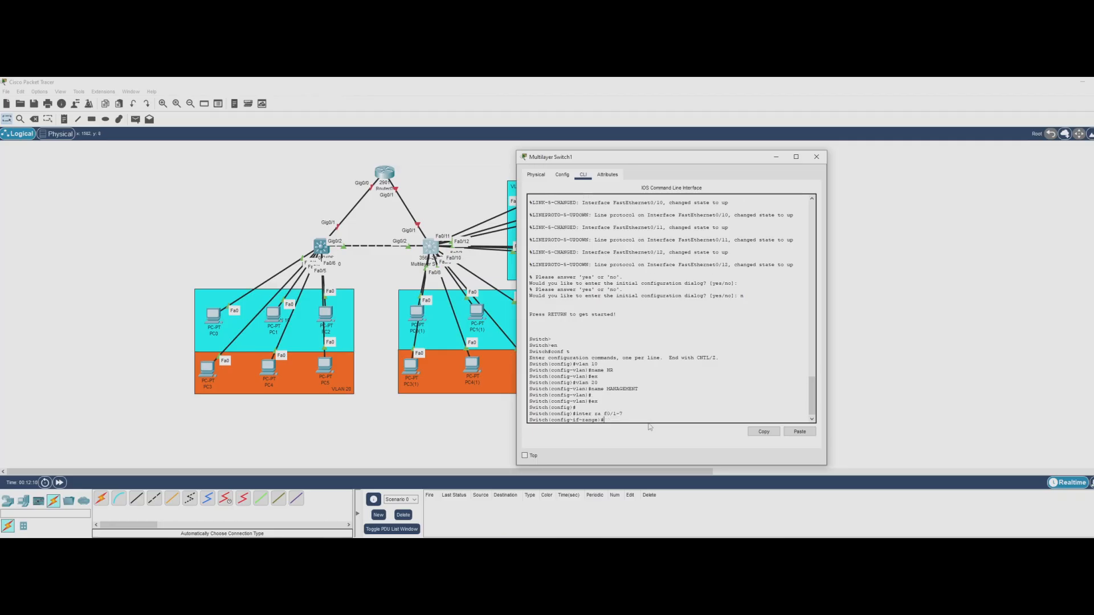
pyautogui.write('sw')
pyautogui.press('Tab')
pyautogui.write('m')
pyautogui.press('Tab')
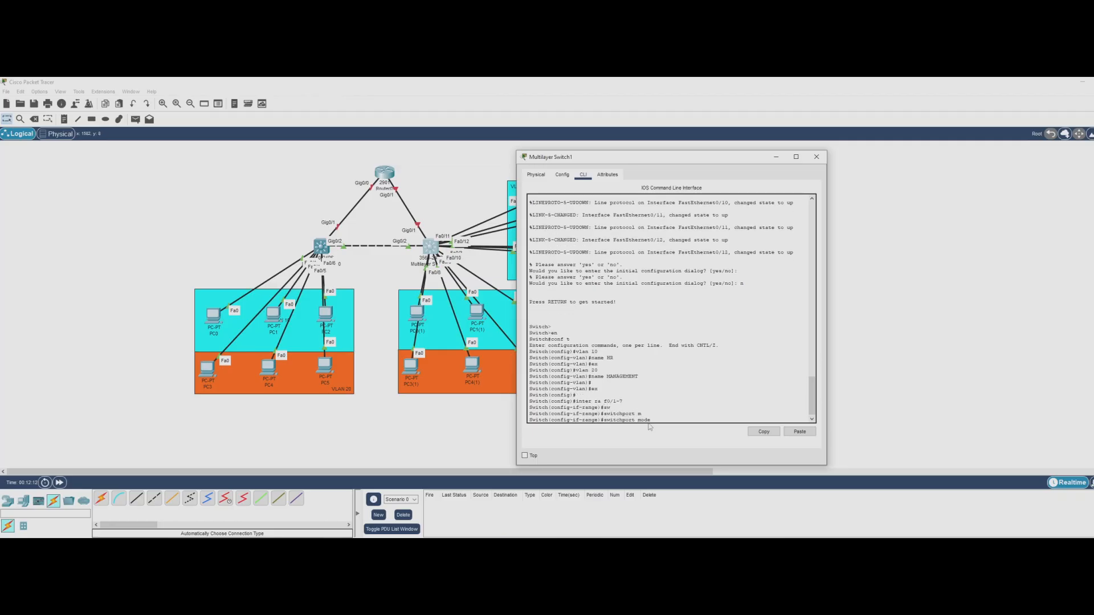
pyautogui.write('ac')
pyautogui.press('Tab')
pyautogui.press('Return')
# Assign the f0/1-7 port range to access VLAN 10 and exit the interface range configuration.
pyautogui.write('sw')
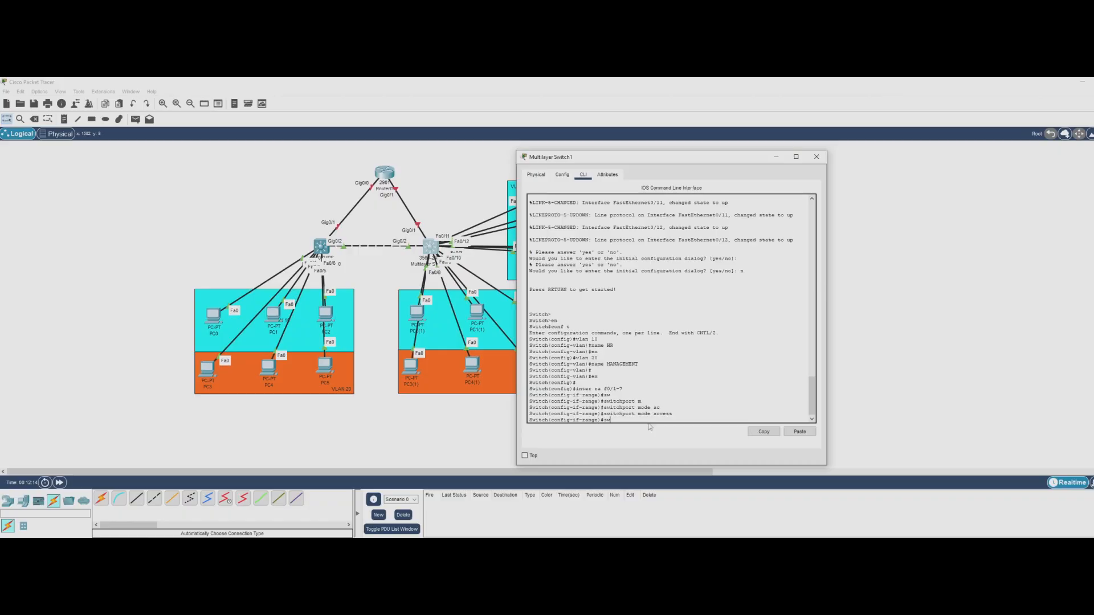
pyautogui.press('Tab')
pyautogui.write('acc')
pyautogui.press('Tab')
pyautogui.write('vl')
pyautogui.press('Return')
pyautogui.press('Return')
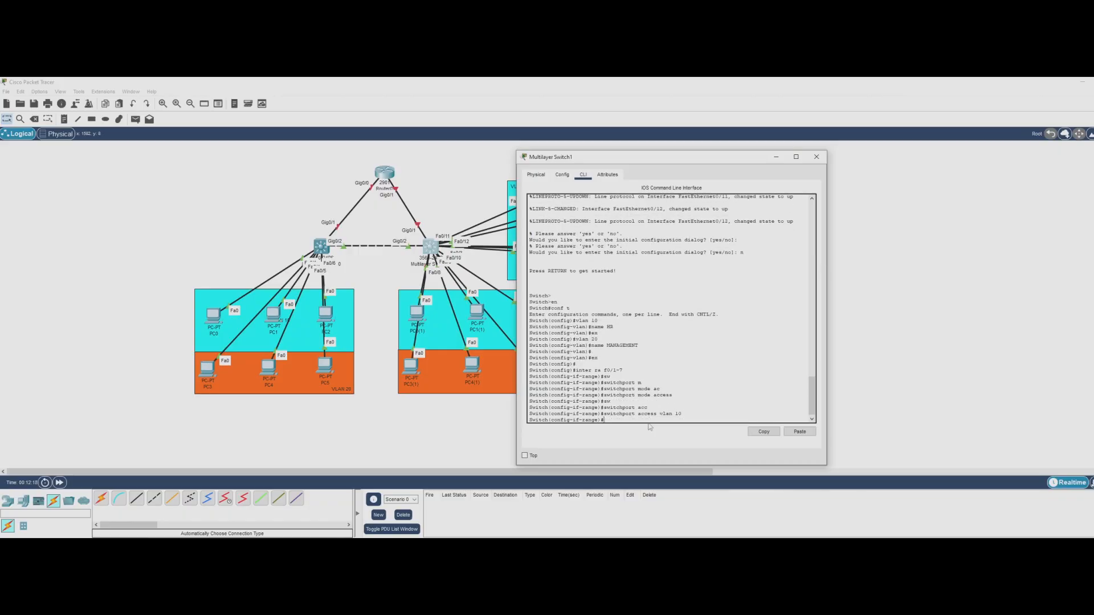
pyautogui.write('ex')
pyautogui.press('Return')
pyautogui.press('Return')
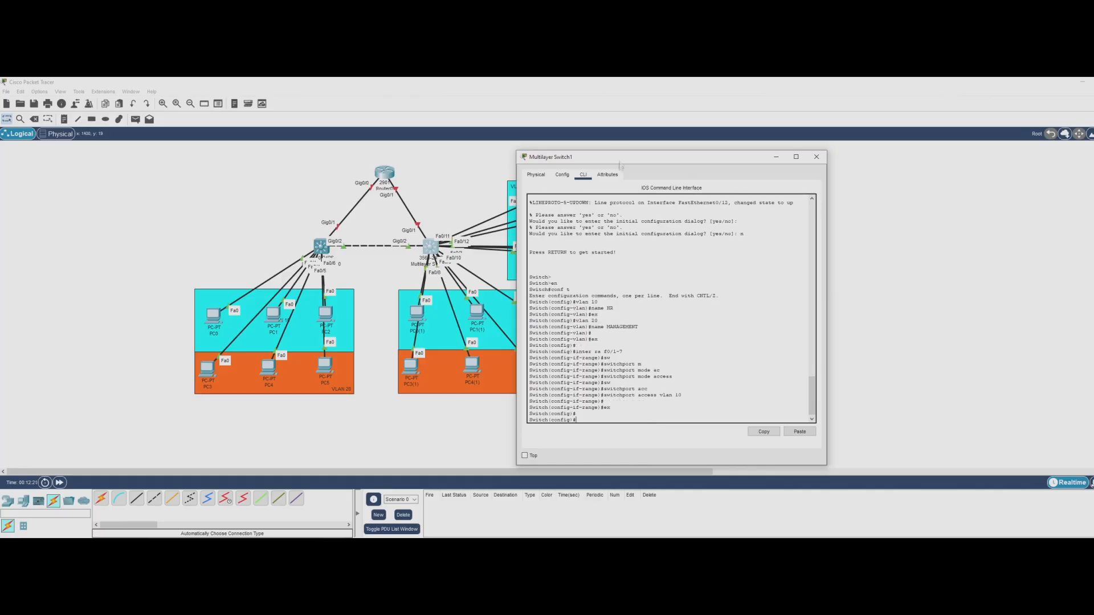
# Enter interface range configuration for ports f0/8-12 of Multilayer Switch1.
pyautogui.moveTo(661, 155); pyautogui.dragTo(629, 142)
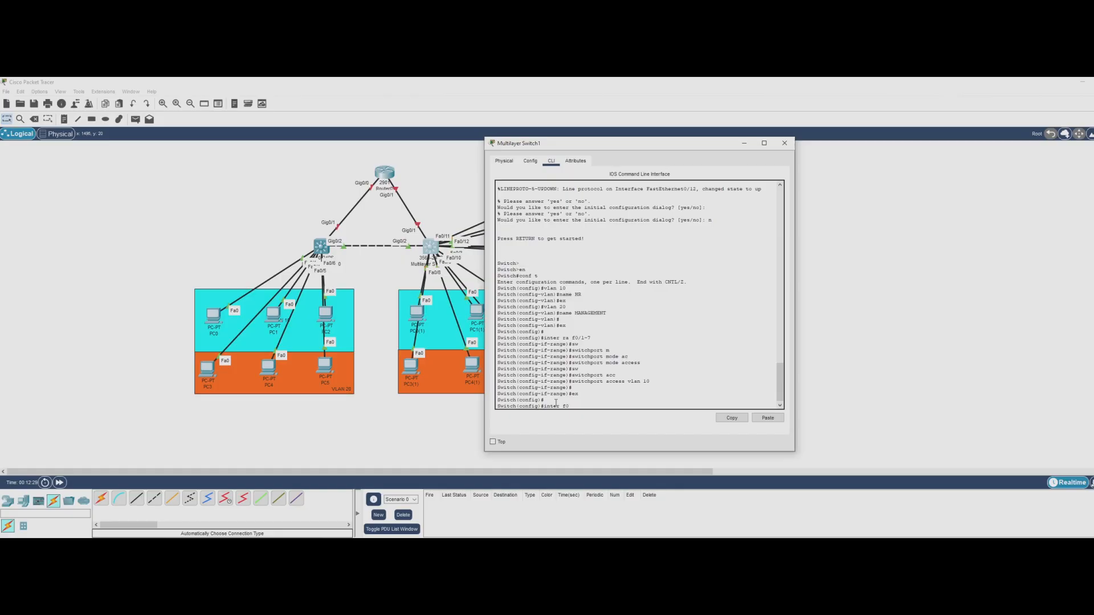
pyautogui.write('8-12')
pyautogui.press('Return')
pyautogui.press('Up')
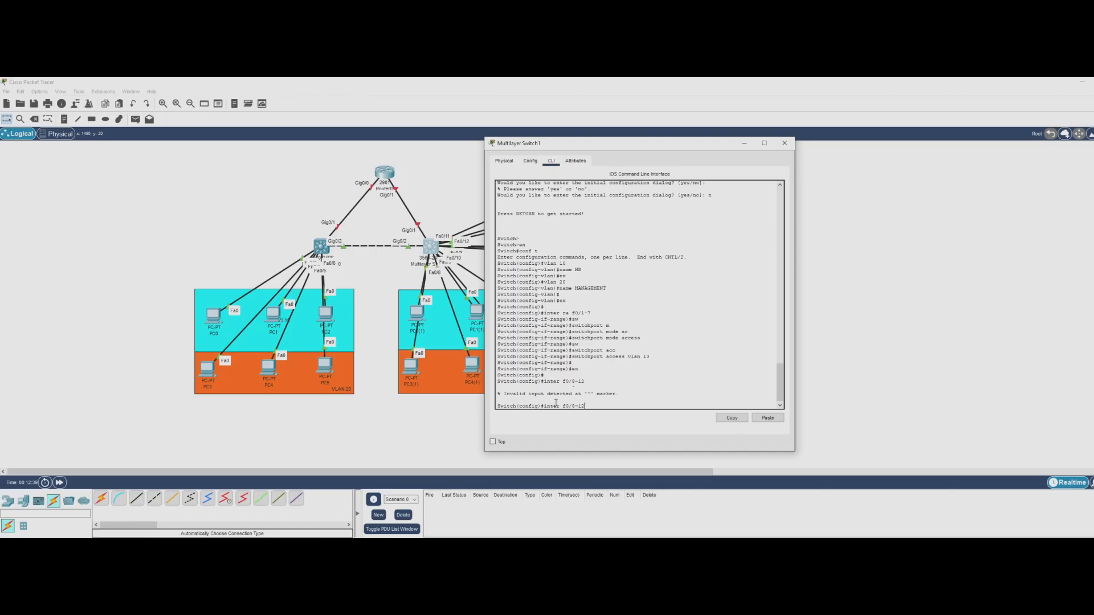
pyautogui.press('Left')
pyautogui.press('Left')
pyautogui.press('Left')
pyautogui.press('Left')
pyautogui.write('ra')
pyautogui.press('Return')
# Set the f0/8-12 port range to switchport mode access.
pyautogui.write('sw')
pyautogui.press('Tab')
pyautogui.write('mode')
pyautogui.press('Tab')
pyautogui.write('acc')
pyautogui.press('Tab')
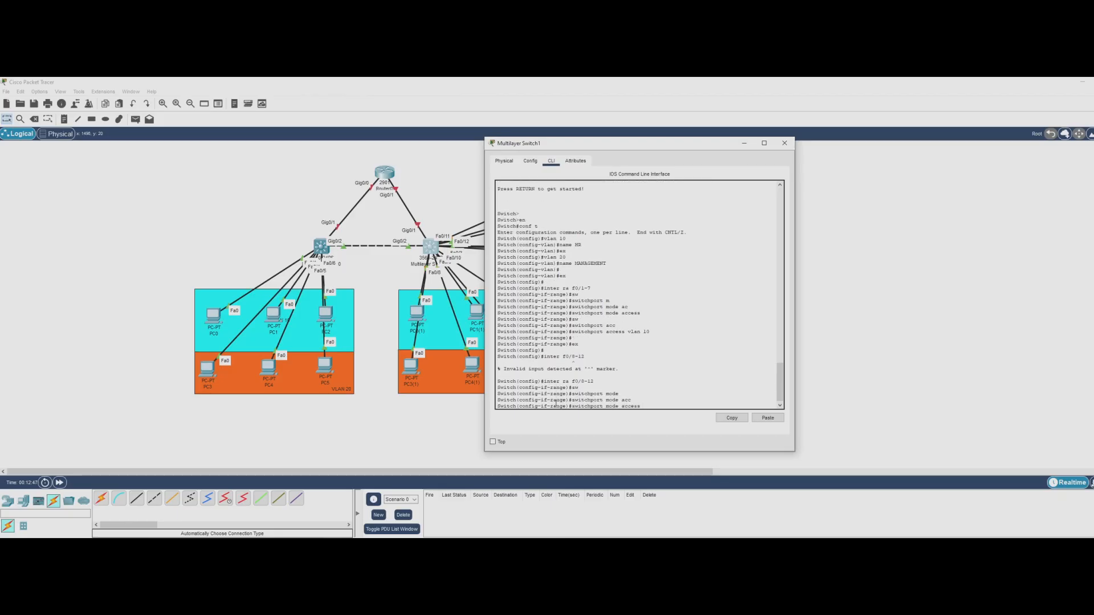
pyautogui.press('Return')
# Assign the f0/8-12 port range to access VLAN 20 and exit the interface range configuration.
pyautogui.write('sw')
pyautogui.press('Tab')
pyautogui.write('acc')
pyautogui.press('Tab')
pyautogui.write('vlan')
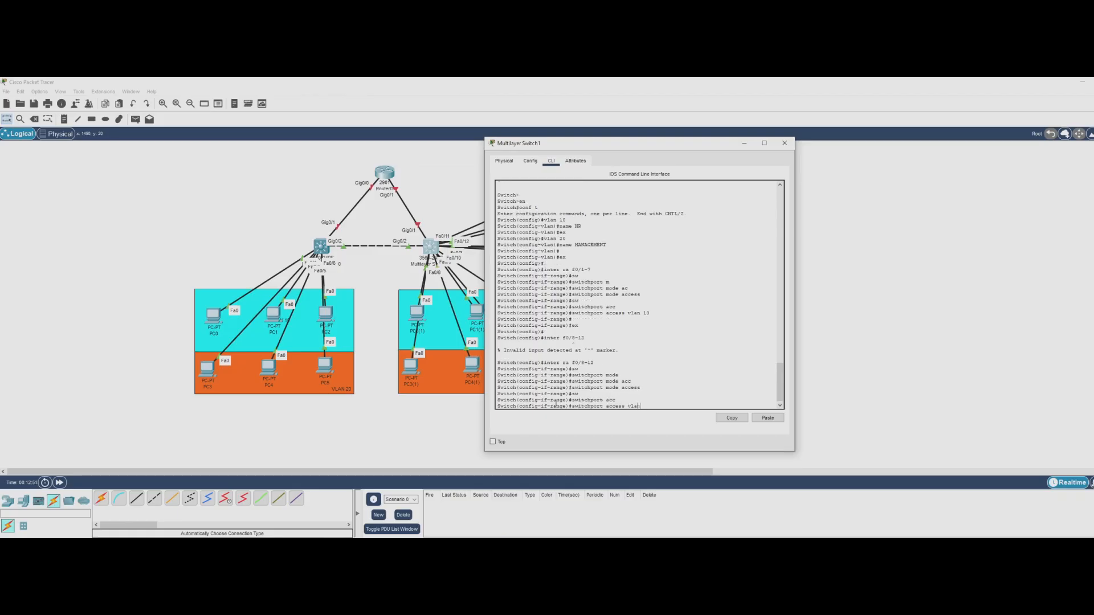
pyautogui.write(' 20')
pyautogui.press('Return')
pyautogui.write('e)#e')
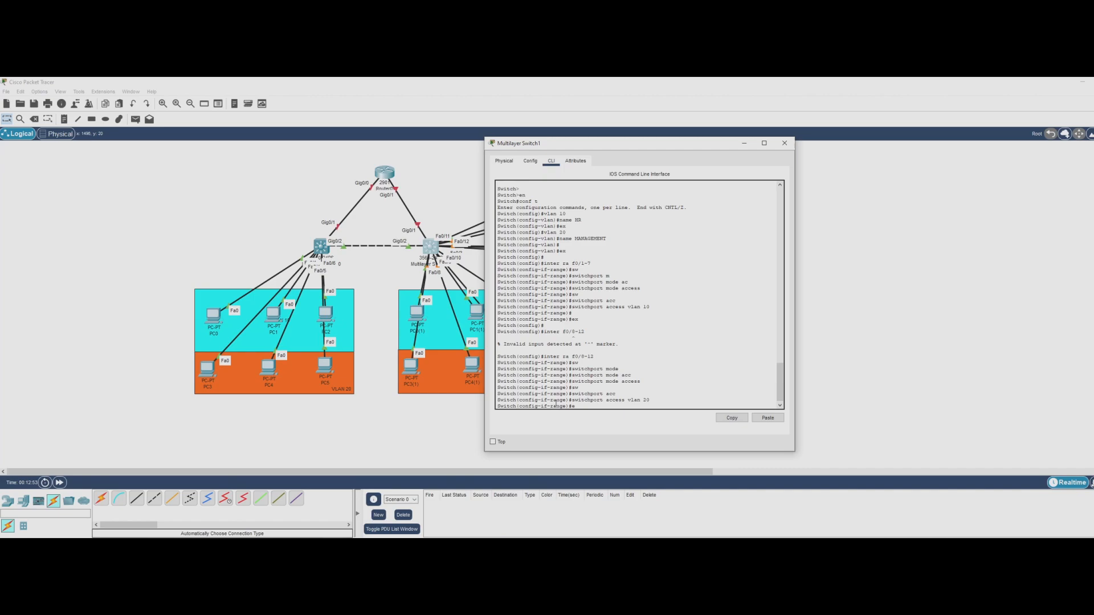
pyautogui.write('x')
pyautogui.press('Return')
pyautogui.press('Return')
# Leave configuration mode, display the brief VLAN table of Multilayer Switch1, examine the ports of VLANs 10 and 20, and close the switch window.
pyautogui.press('Return')
pyautogui.press('Return')
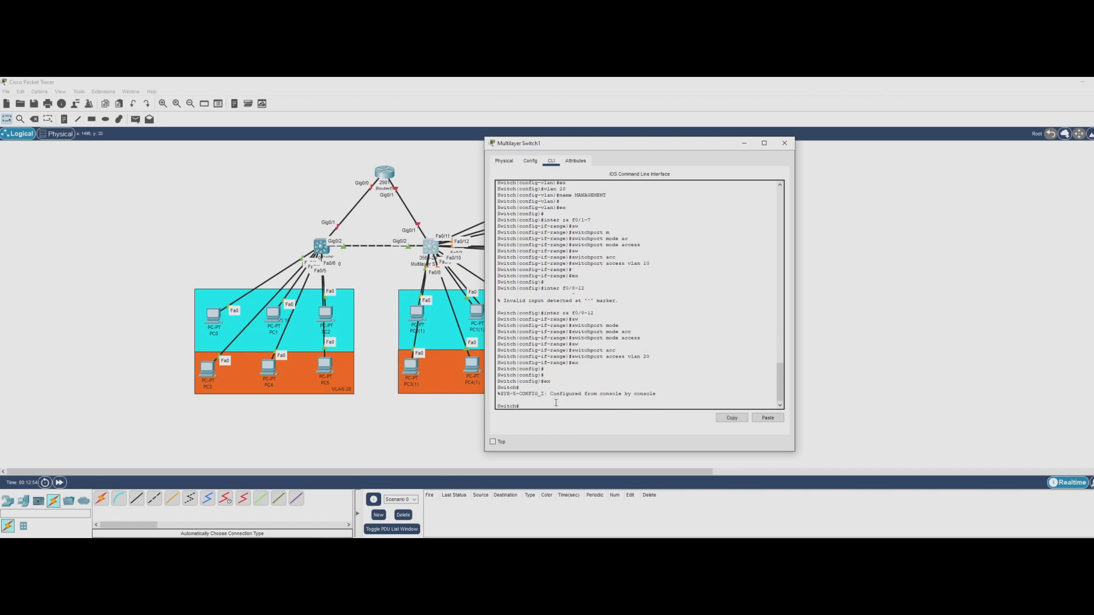
pyautogui.write('show vl br')
pyautogui.press('Return')
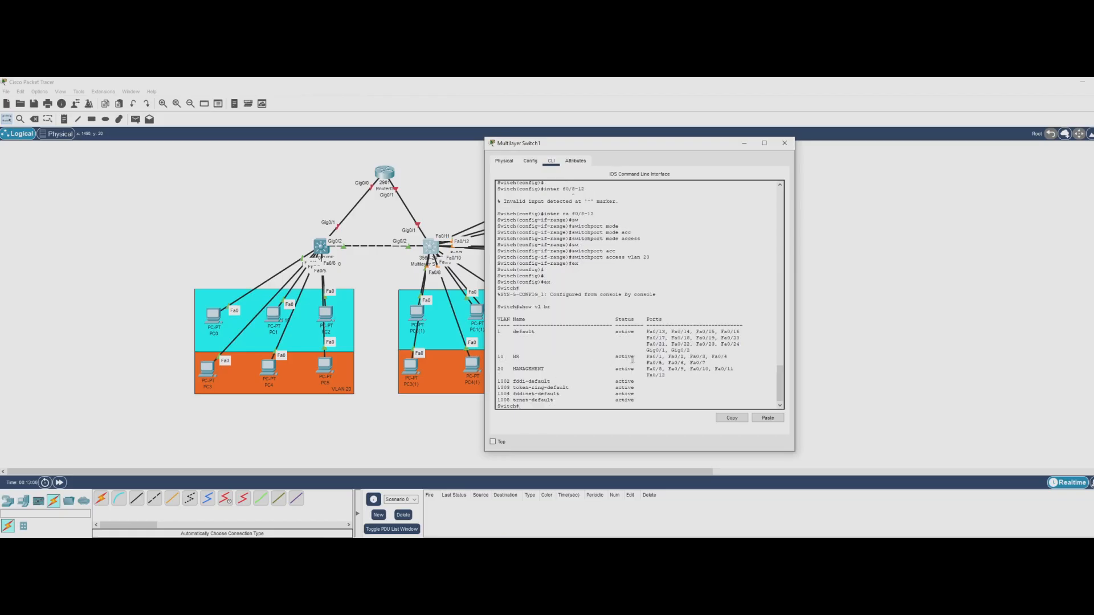
pyautogui.moveTo(645, 357); pyautogui.dragTo(720, 365)
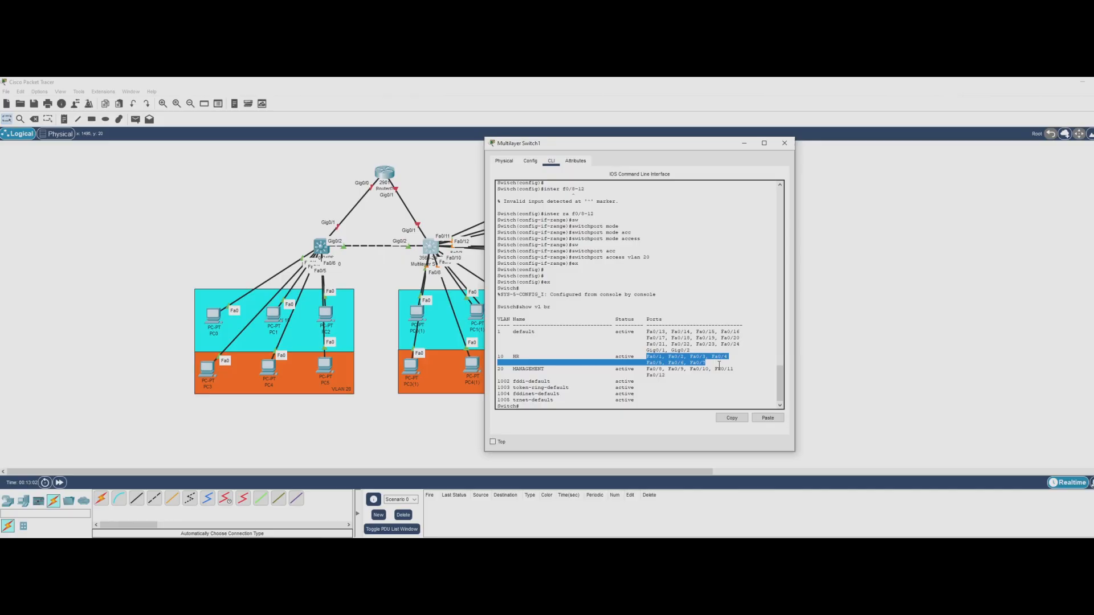
pyautogui.moveTo(646, 369); pyautogui.dragTo(710, 385)
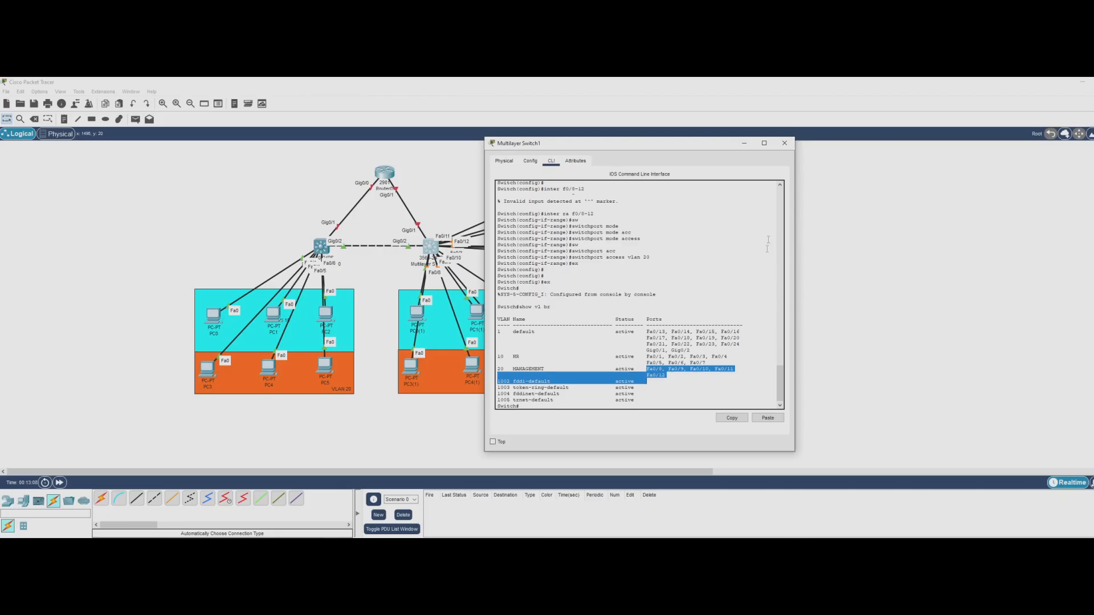
pyautogui.click(785, 143)
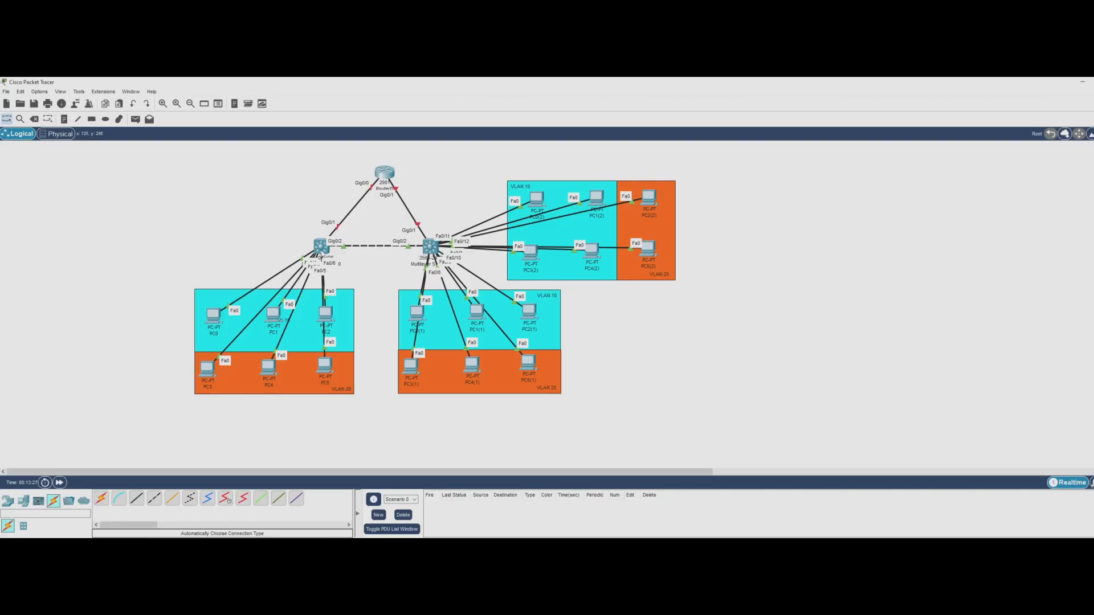
# Enter interface configuration for g0/2 on Multilayer Switch0 from global configuration mode.
pyautogui.click(322, 252)
pyautogui.click(609, 412)
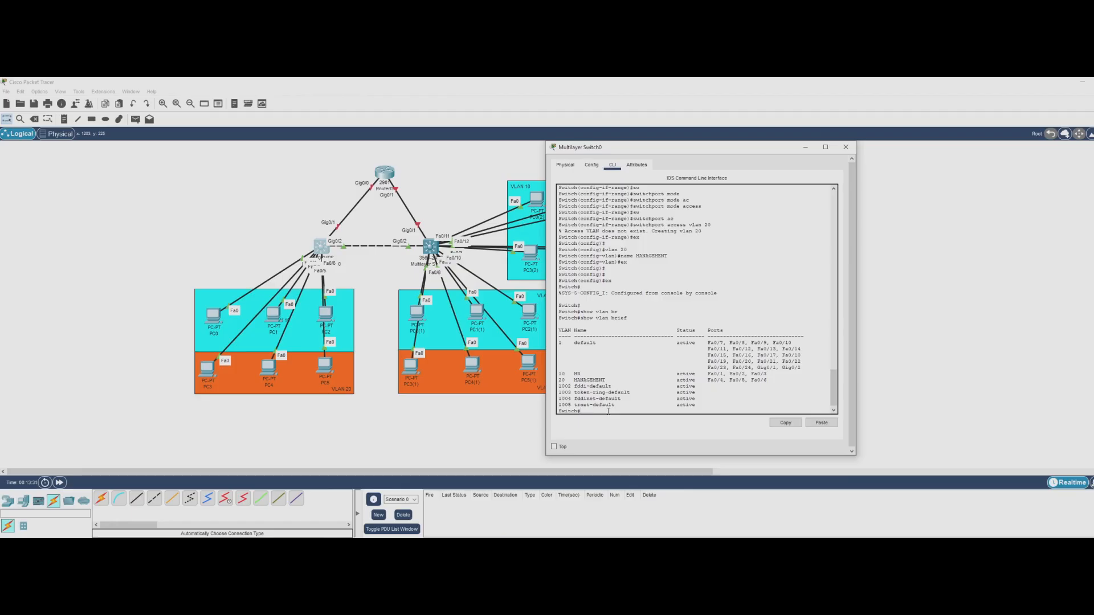
pyautogui.write('conf t')
pyautogui.press('Return')
pyautogui.write('inter g0/2')
pyautogui.press('Return')
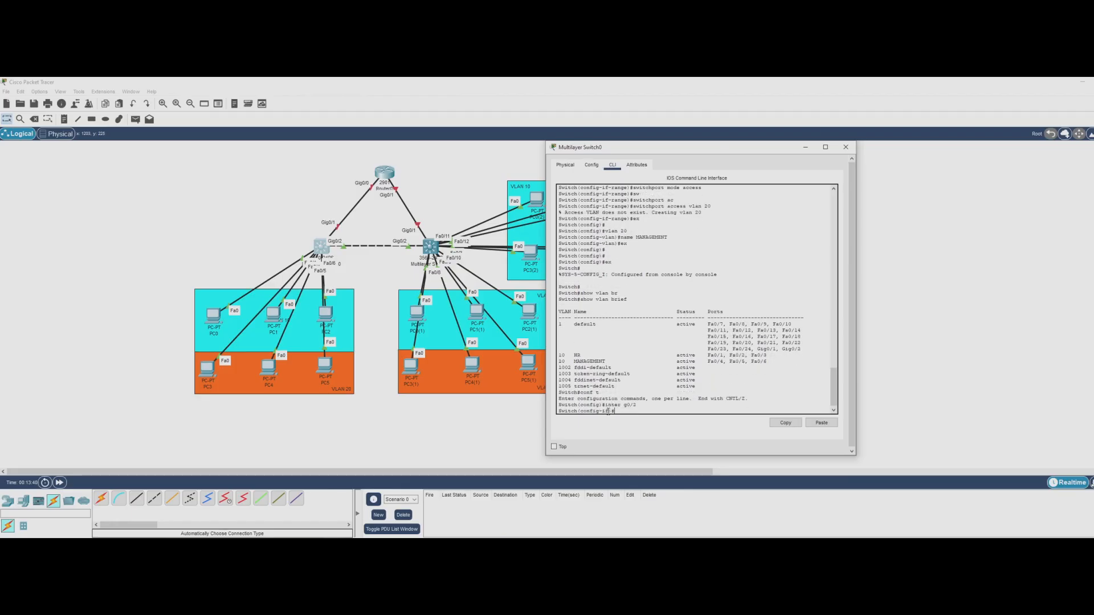
# Try to set interface g0/2 of Multilayer Switch0 to switchport mode trunk.
pyautogui.write('switchport')
pyautogui.press('Tab')
pyautogui.write('mo')
pyautogui.press('Tab')
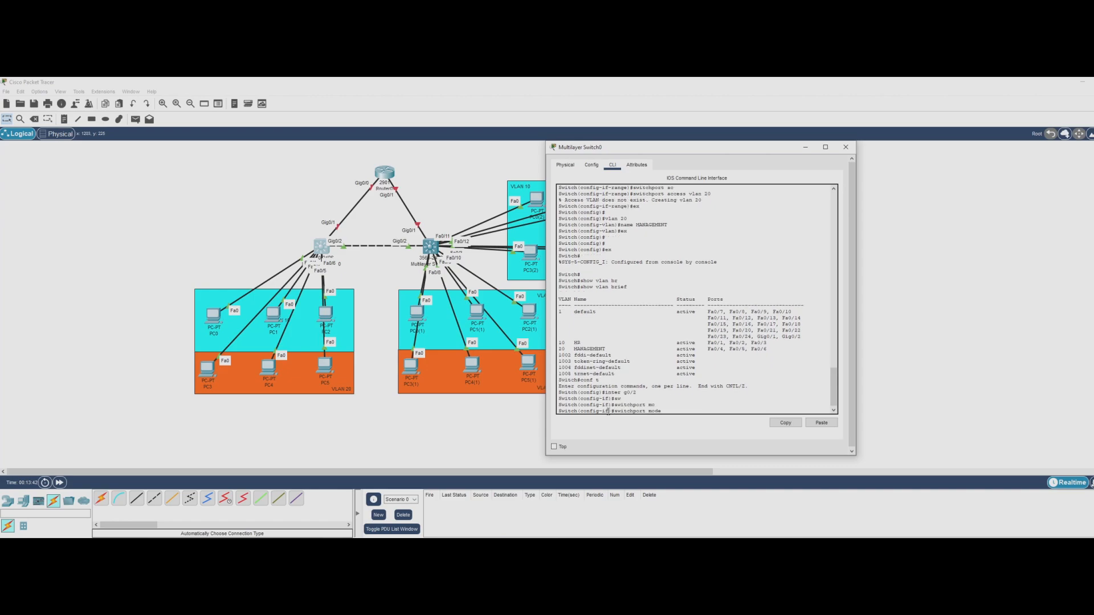
pyautogui.write('tr')
pyautogui.press('Tab')
pyautogui.press('Return')
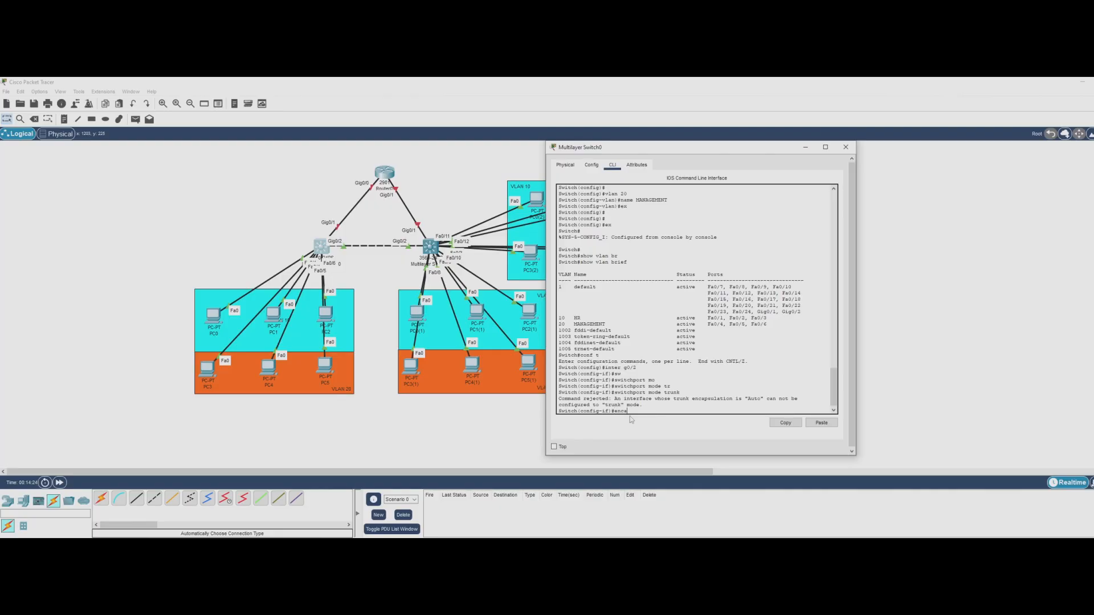
# List the available options for the switchport, switchport trunk and switchport mode commands in the command-line help.
pyautogui.press('Tab')
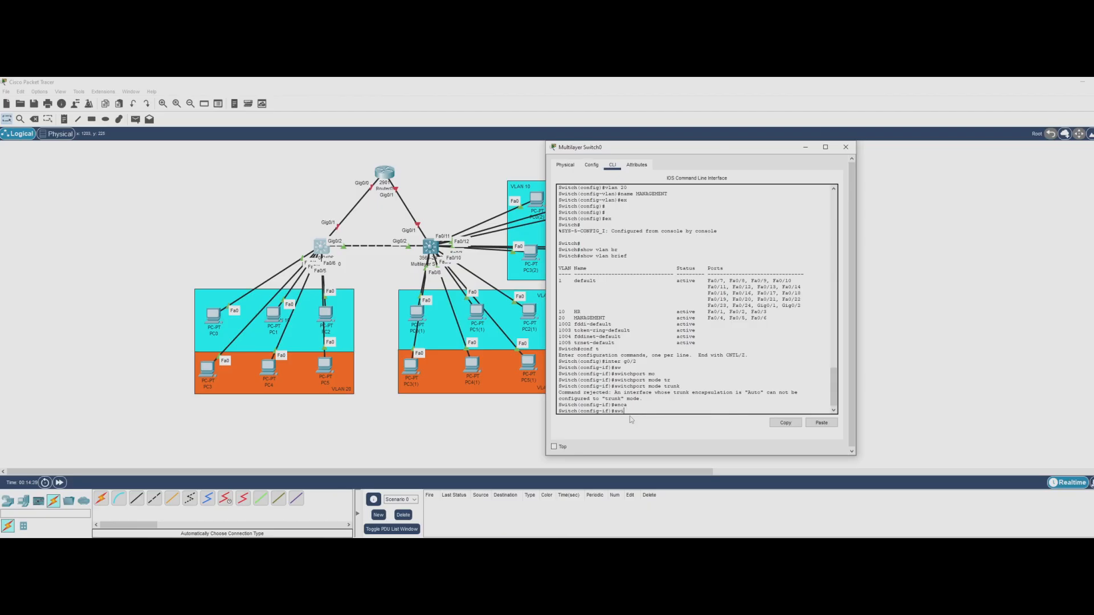
pyautogui.write('ch')
pyautogui.press('Tab')
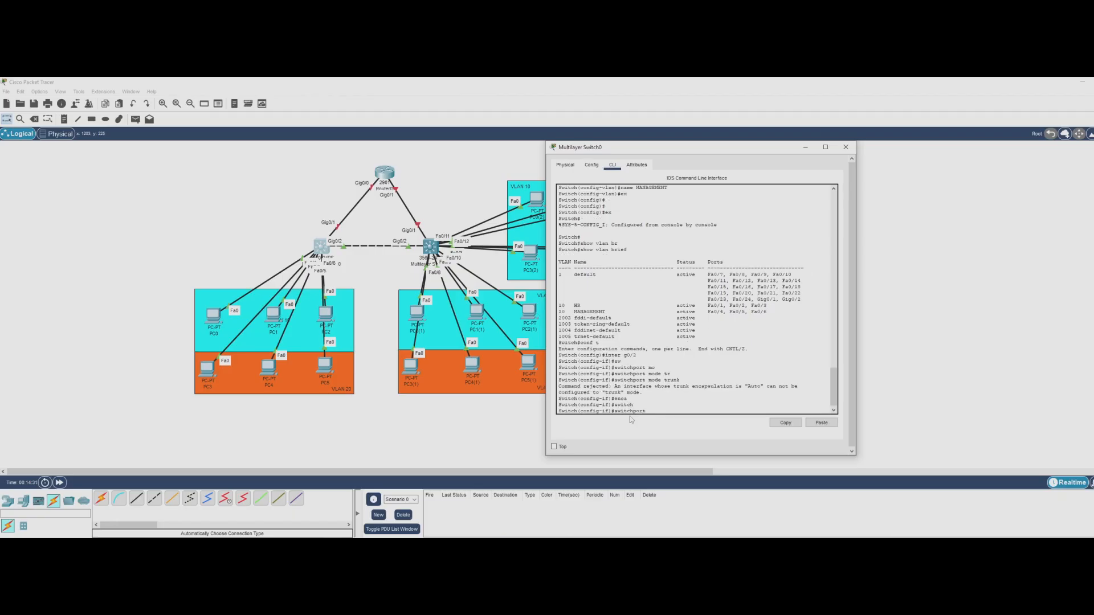
pyautogui.write('?')
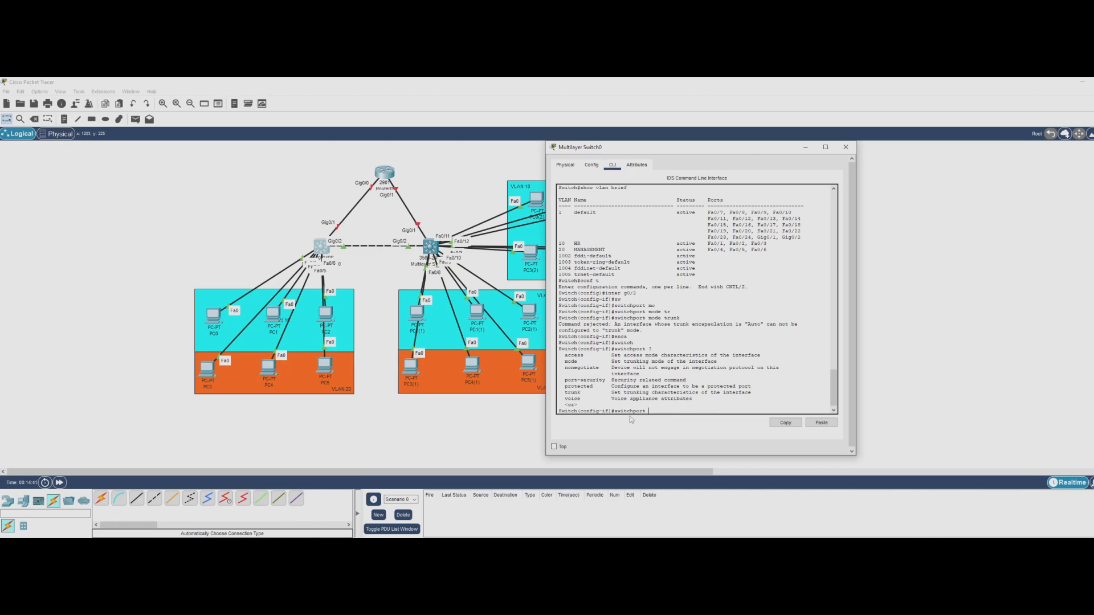
pyautogui.write('tr')
pyautogui.press('Tab')
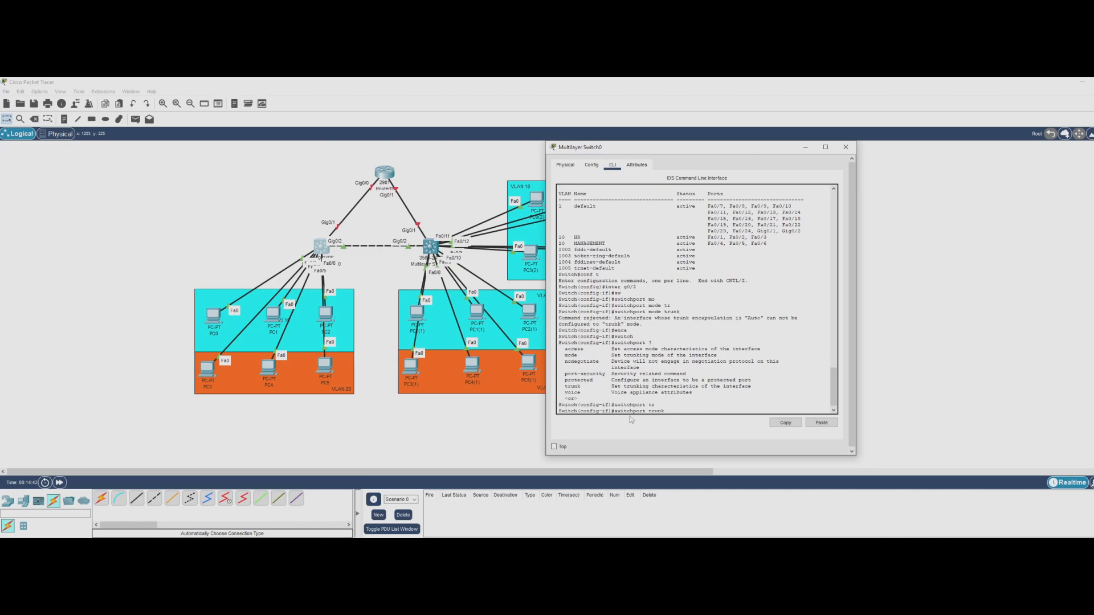
pyautogui.write('?')
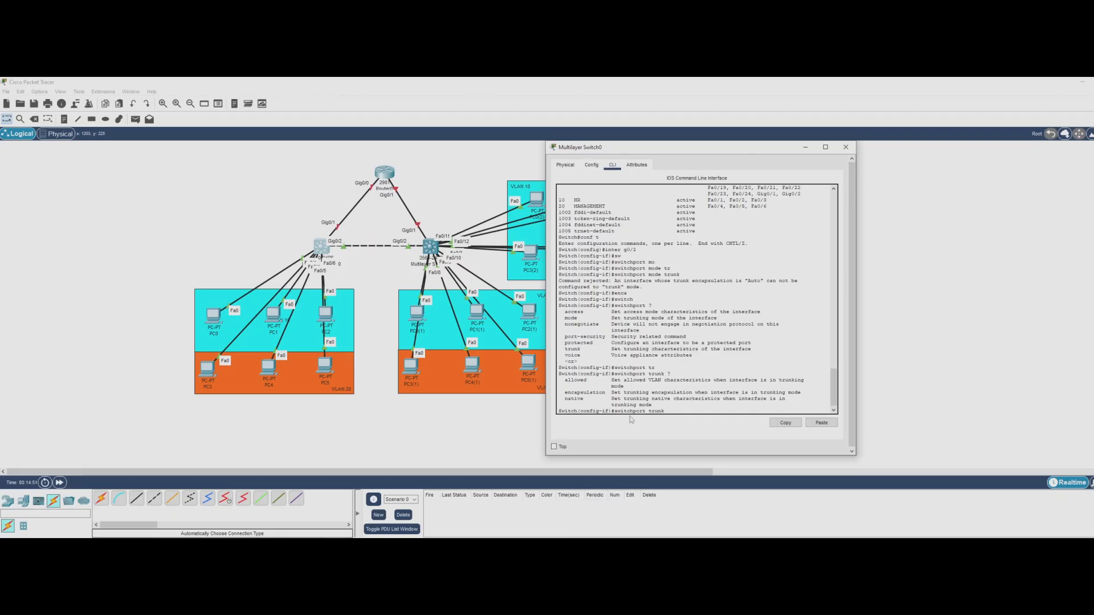
pyautogui.write('mode')
pyautogui.press('Tab')
pyautogui.write('?')
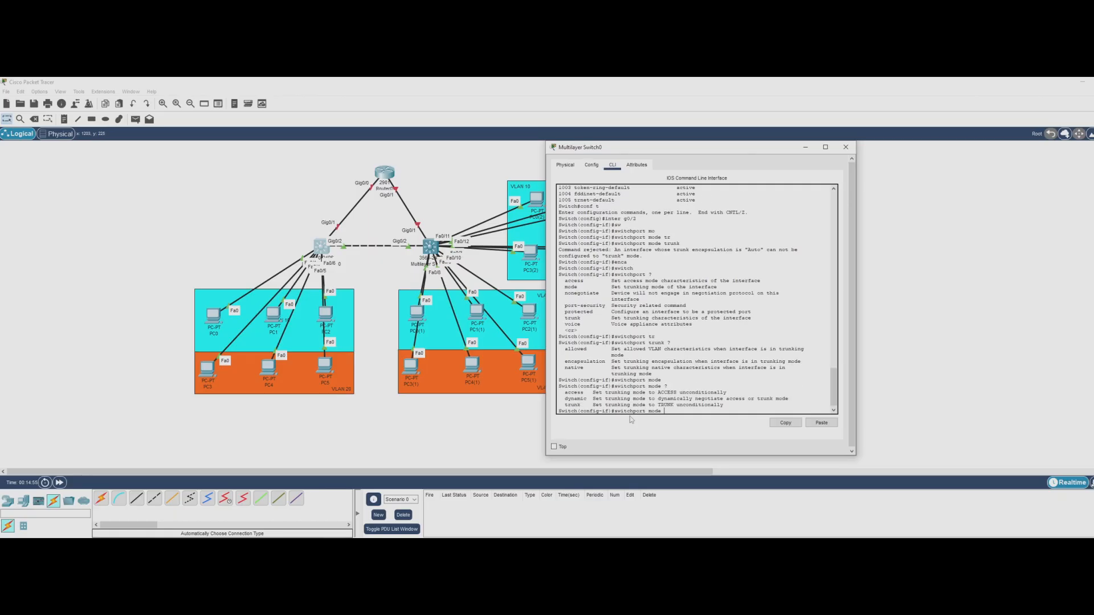
# Check the help for switchport mode trunk and try the command again on g0/2.
pyautogui.write('tr')
pyautogui.press('Tab')
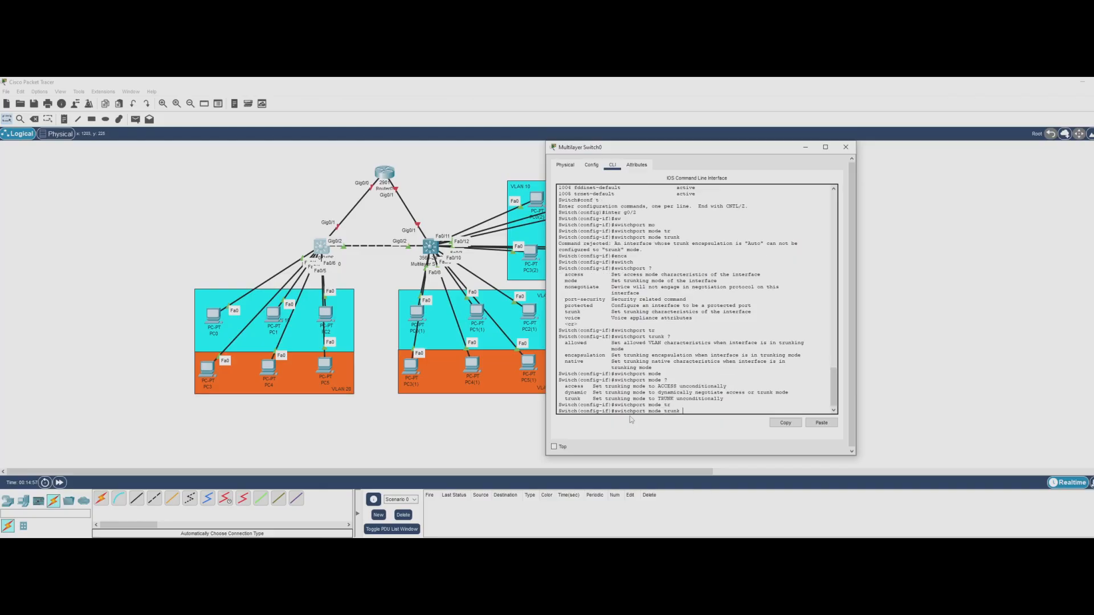
pyautogui.write('?')
pyautogui.press('Return')
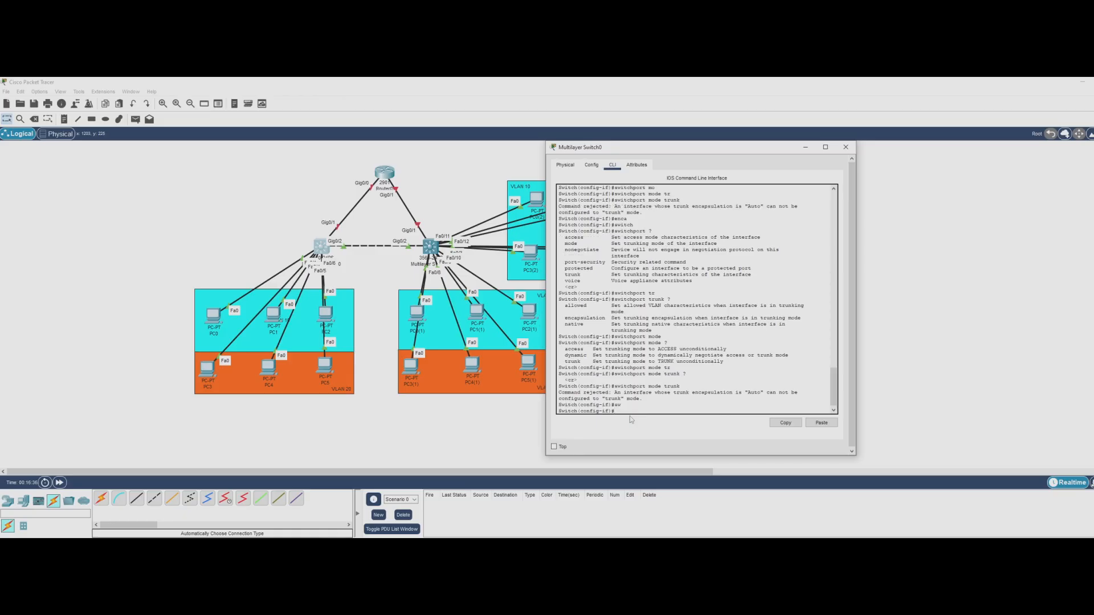
# Set the trunk encapsulation of Multilayer Switch0's g0/2 interface to dot1q.
pyautogui.write('sw')
pyautogui.press('Tab')
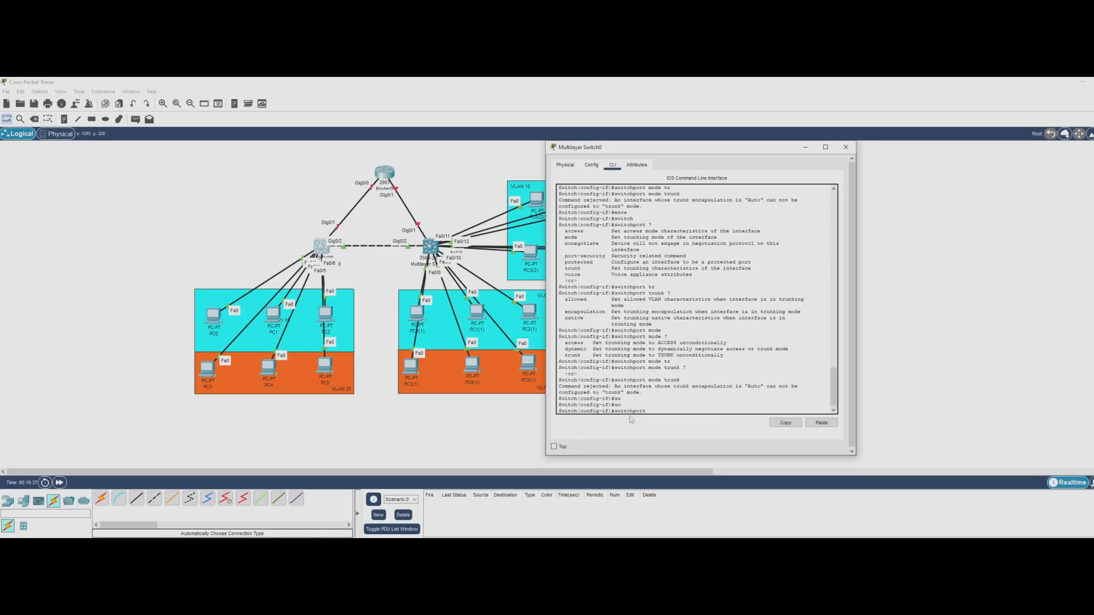
pyautogui.write('tr')
pyautogui.press('Tab')
pyautogui.write('e')
pyautogui.press('Tab')
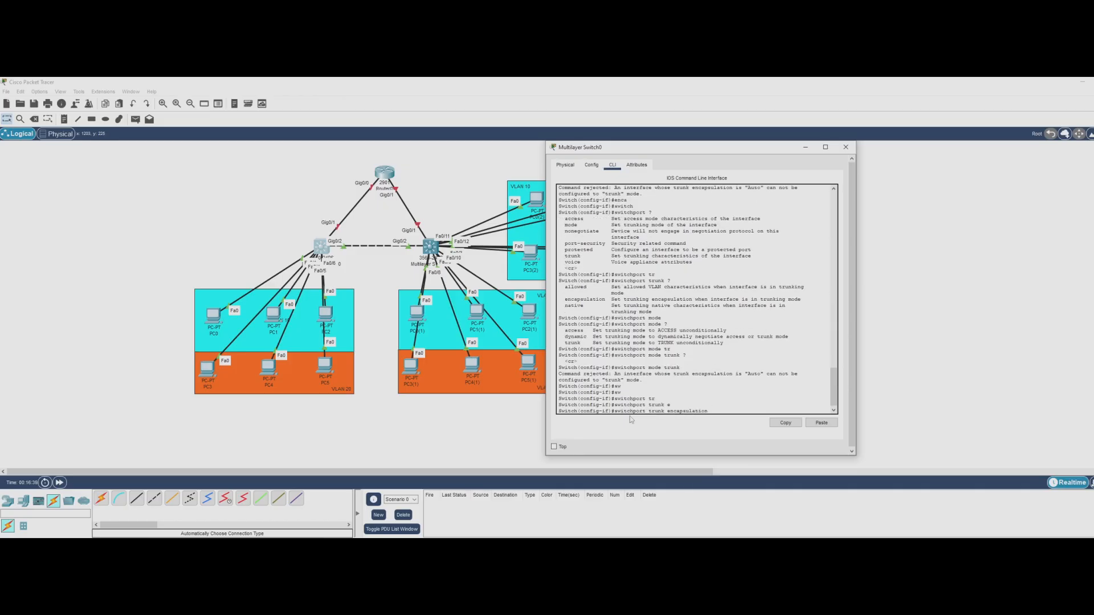
pyautogui.write('d')
pyautogui.press('Tab')
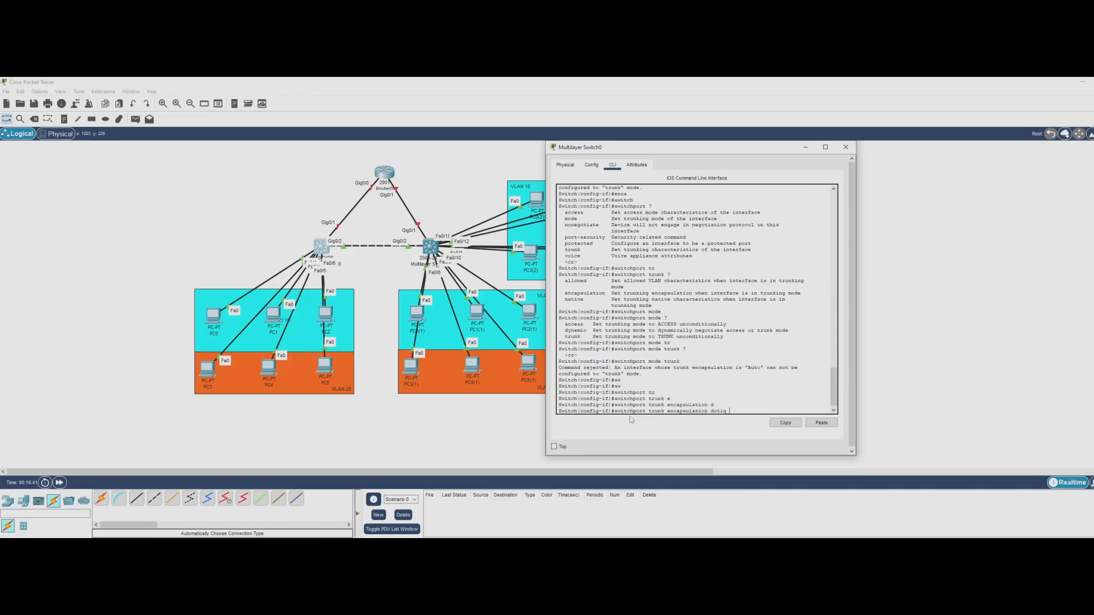
pyautogui.press('Return')
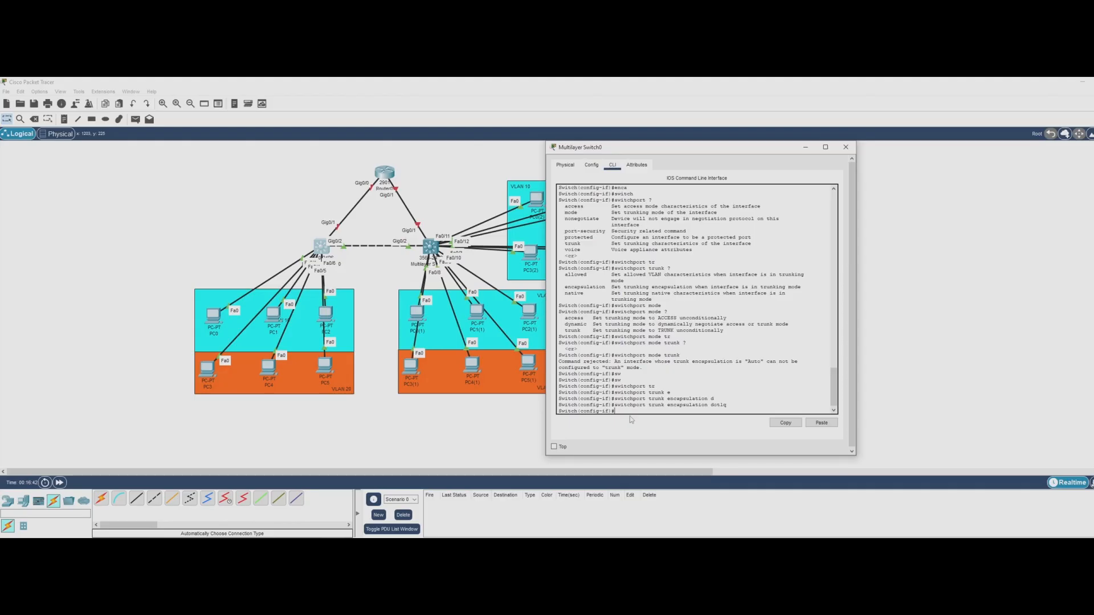
# Set Multilayer Switch0's g0/2 interface to switchport mode trunk.
pyautogui.write('sw')
pyautogui.press('Tab')
pyautogui.write('mode tr')
pyautogui.press('Tab')
pyautogui.press('Return')
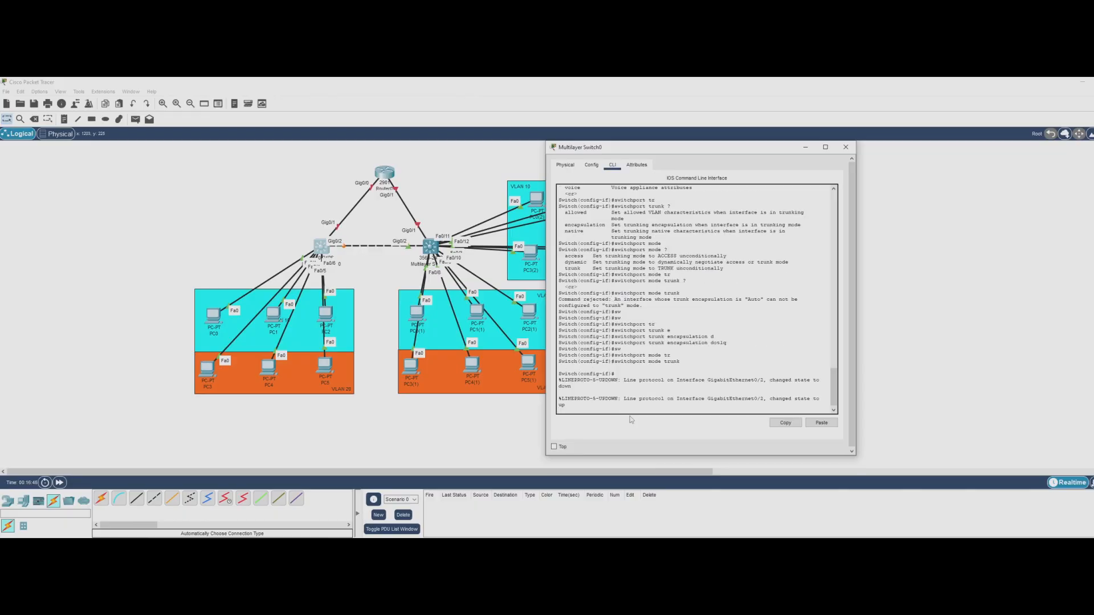
# Allow VLANs 10 and 20 on the g0/2 trunk of Multilayer Switch0.
pyautogui.write('sw')
pyautogui.press('Tab')
pyautogui.write('tru')
pyautogui.press('Tab')
pyautogui.write('all')
pyautogui.press('Tab')
pyautogui.write('vlan')
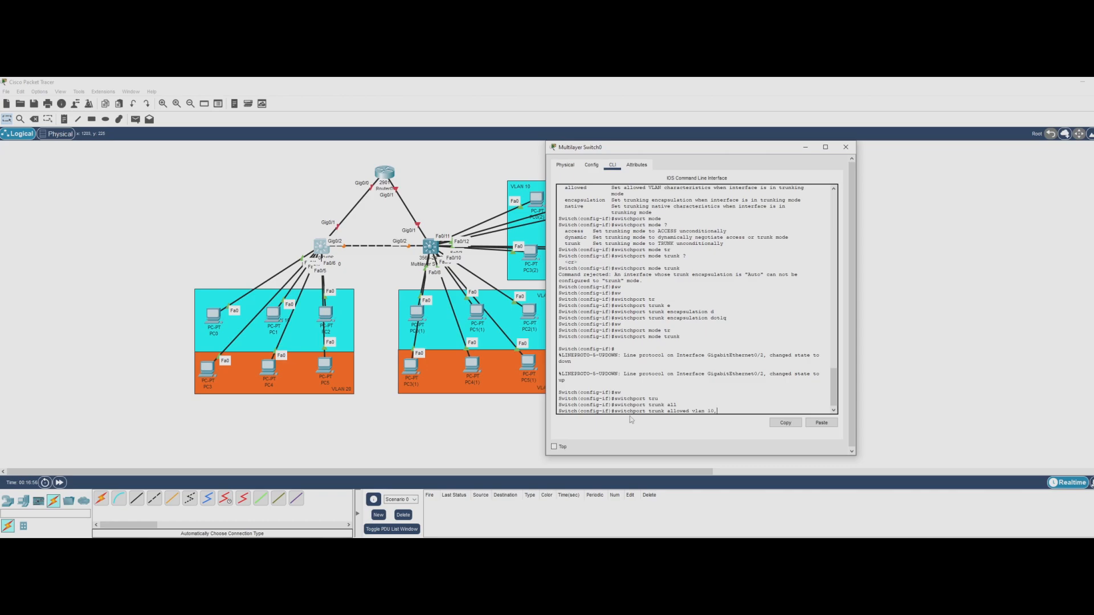
pyautogui.write(' 10,20')
pyautogui.press('Return')
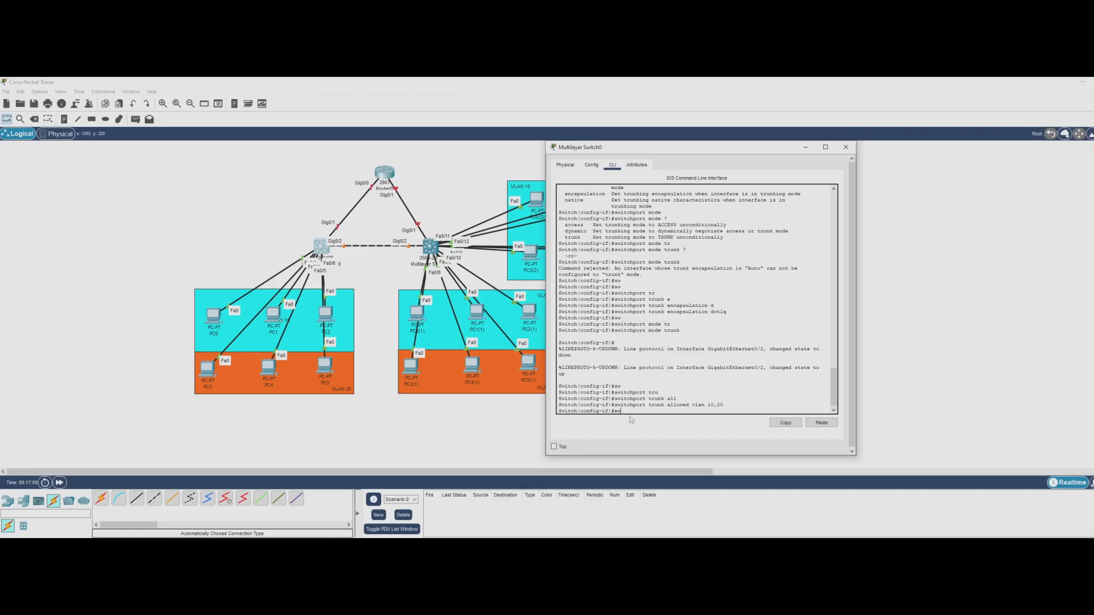
# Leave configuration mode on Multilayer Switch0 and display its trunk interfaces to check the g0/2 trunk.
pyautogui.write('ex')
pyautogui.press('Return')
pyautogui.press('Return')
pyautogui.write('ex')
pyautogui.press('Return')
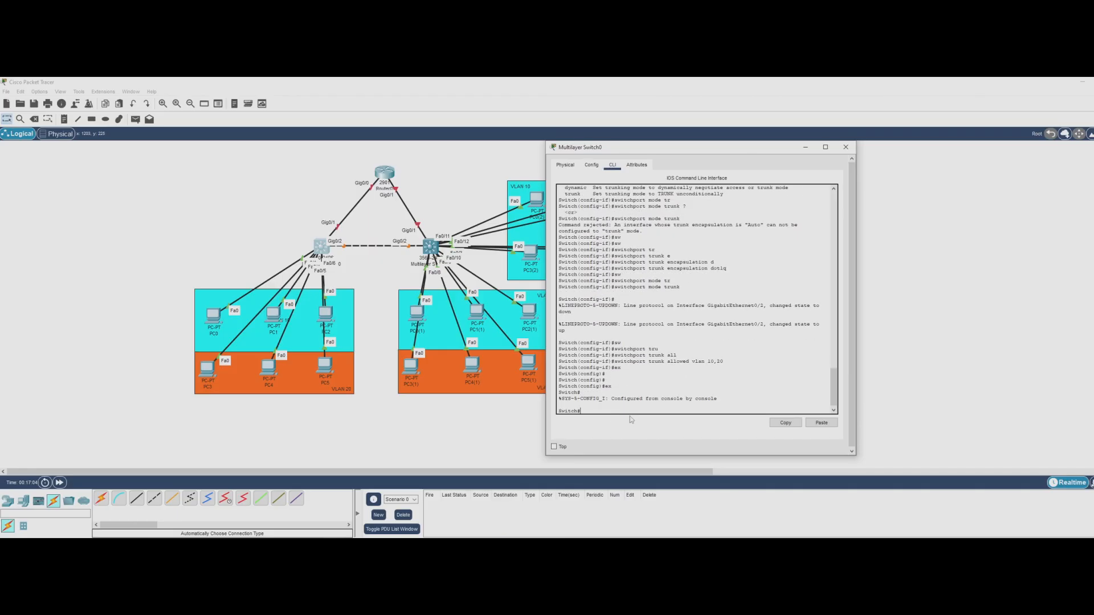
pyautogui.write('show inter tr')
pyautogui.press('Return')
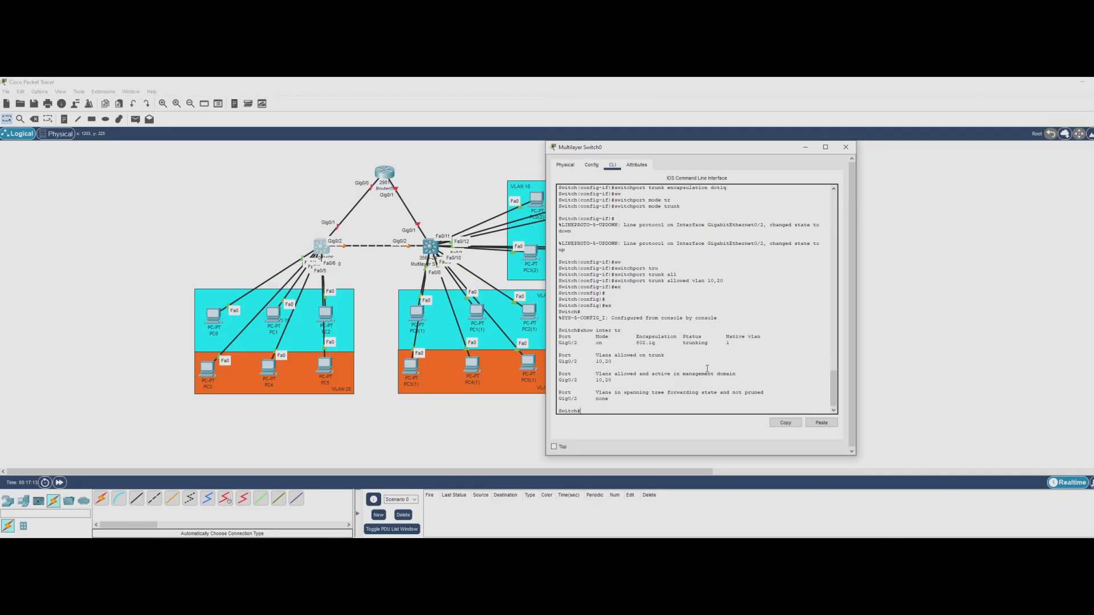
# Open the Multilayer Switch1 command line and enter interface configuration for g0/2.
pyautogui.click(430, 251)
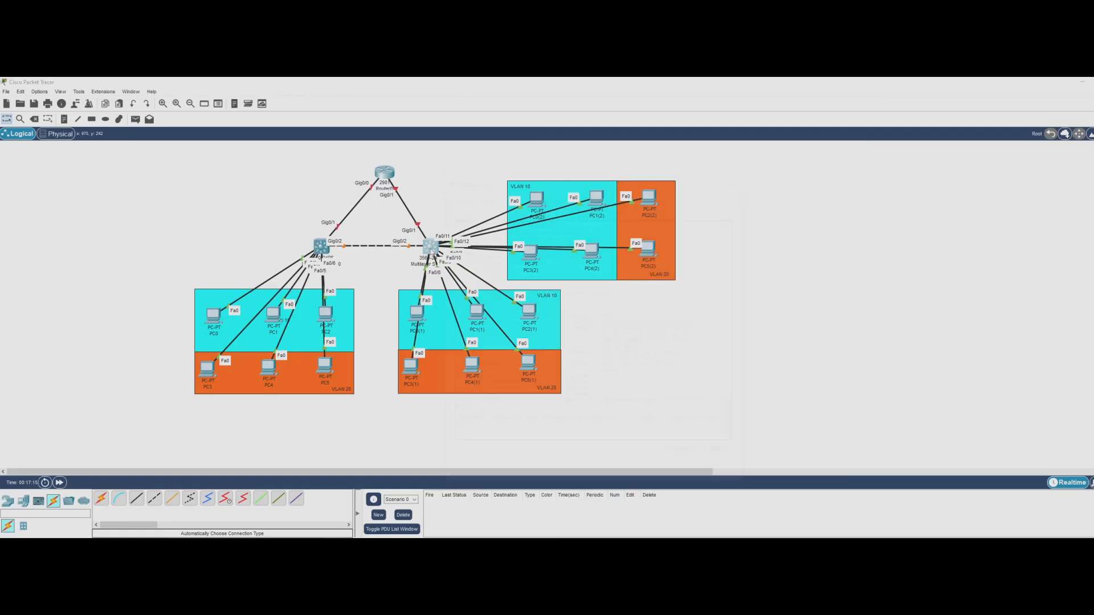
pyautogui.moveTo(550, 181); pyautogui.dragTo(661, 146)
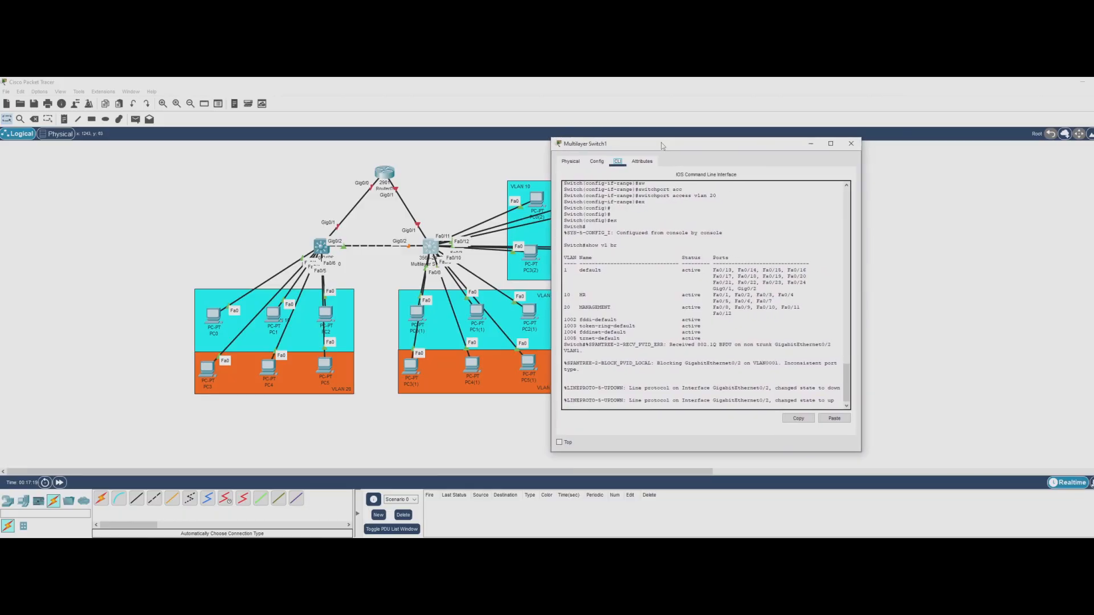
pyautogui.click(838, 402)
pyautogui.press('Return')
pyautogui.write('conf t')
pyautogui.press('Return')
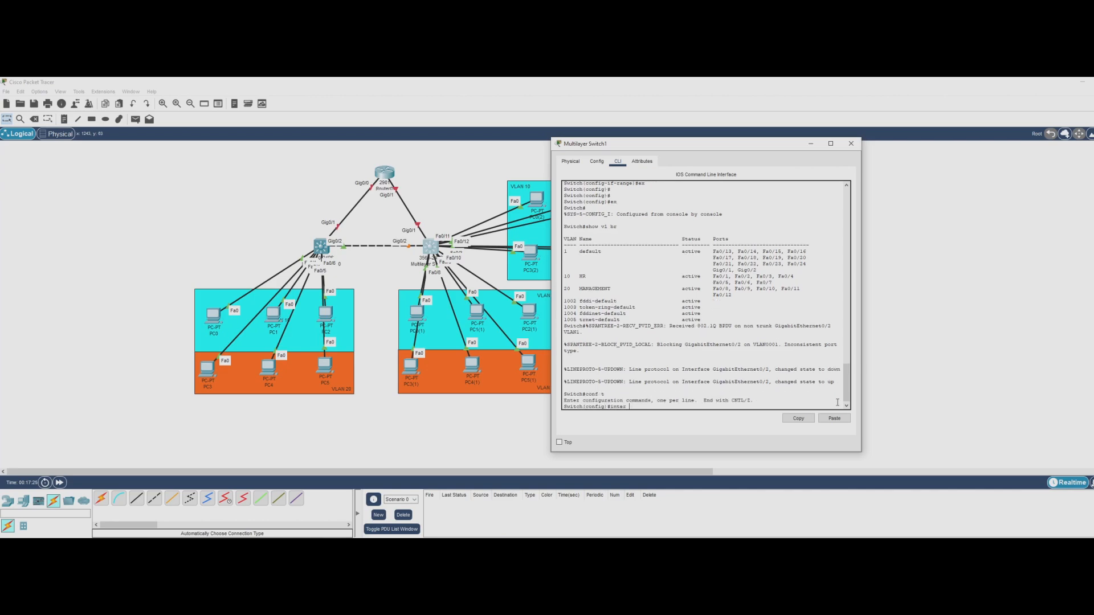
pyautogui.write('inter g0/2')
pyautogui.press('Return')
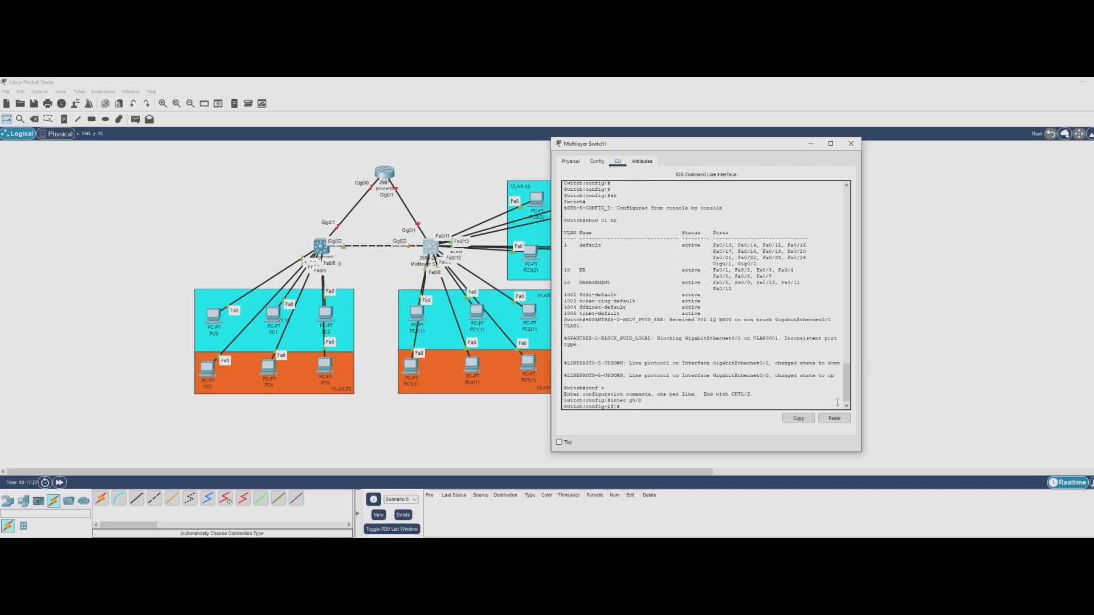
# Set the trunk encapsulation of Multilayer Switch1's g0/2 interface to dot1q.
pyautogui.write('sw')
pyautogui.press('Tab')
pyautogui.write('tr')
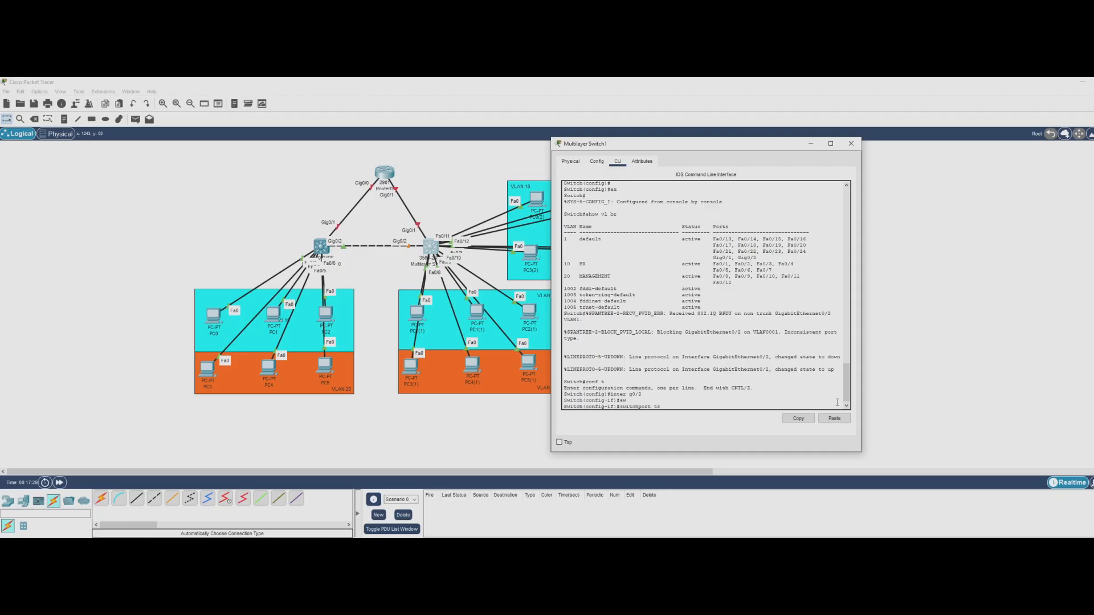
pyautogui.press('Tab')
pyautogui.write('e')
pyautogui.press('Tab')
pyautogui.write('d')
pyautogui.press('Tab')
pyautogui.press('Return')
# Set Multilayer Switch1's g0/2 interface to switchport mode trunk.
pyautogui.write('sw')
pyautogui.press('Tab')
pyautogui.write('mode tr')
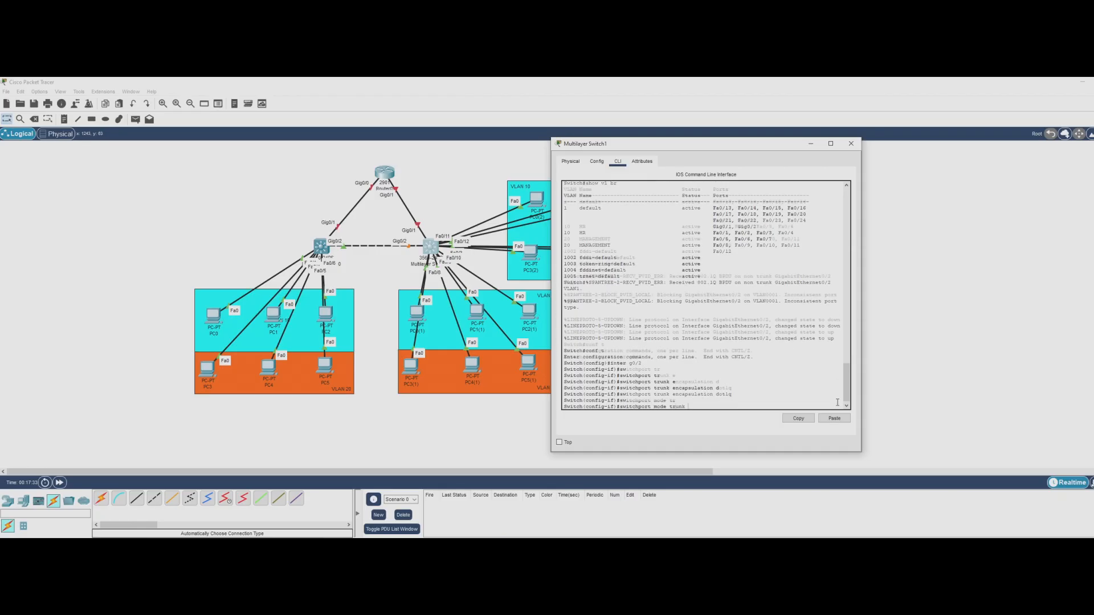
pyautogui.press('Tab')
pyautogui.press('Return')
# Allow VLANs 10 and 20 on the g0/2 trunk of Multilayer Switch1.
pyautogui.write('sw')
pyautogui.press('Tab')
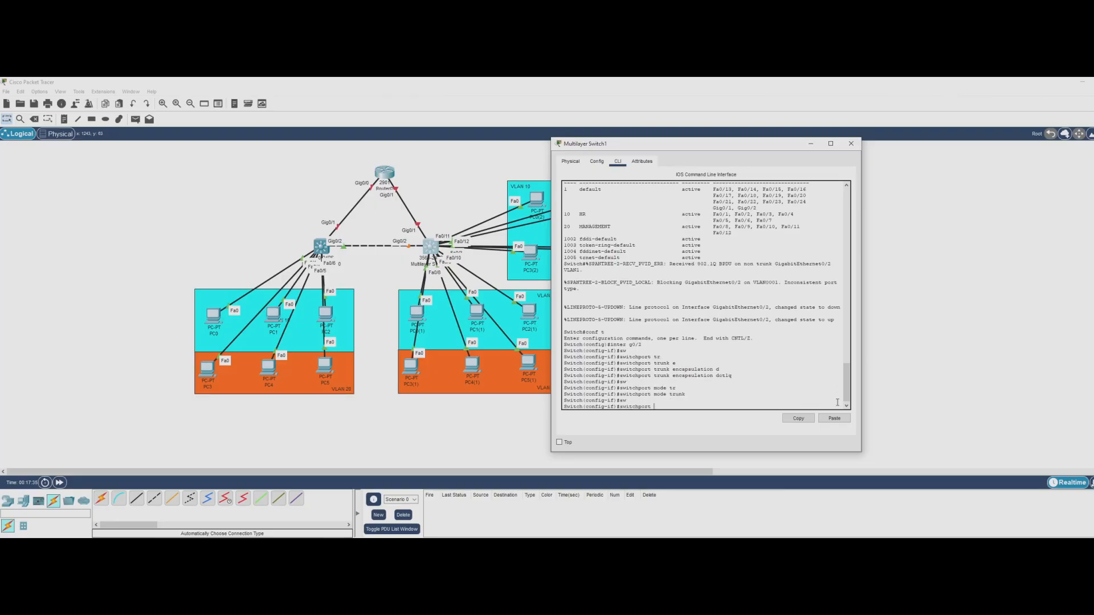
pyautogui.write('tr')
pyautogui.press('Tab')
pyautogui.write('all')
pyautogui.press('Tab')
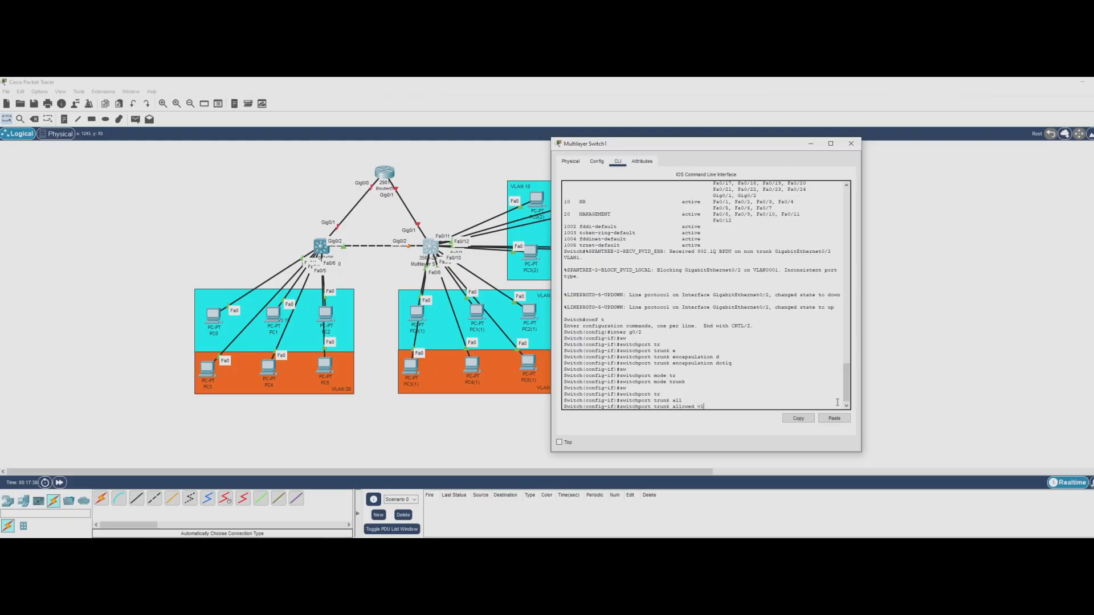
pyautogui.write('vlan 10,20')
pyautogui.press('Return')
pyautogui.press('Return')
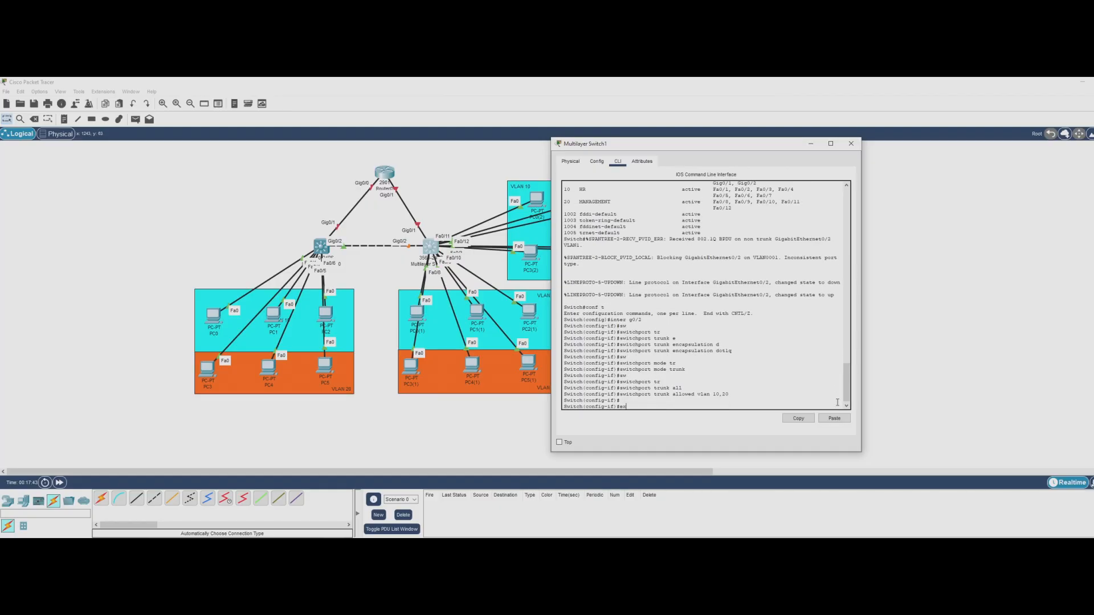
# Leave configuration mode on Multilayer Switch1 and display its trunk interfaces to check the g0/2 trunk.
pyautogui.write('ex')
pyautogui.press('Return')
pyautogui.press('Return')
pyautogui.press('Return')
pyautogui.press('Return')
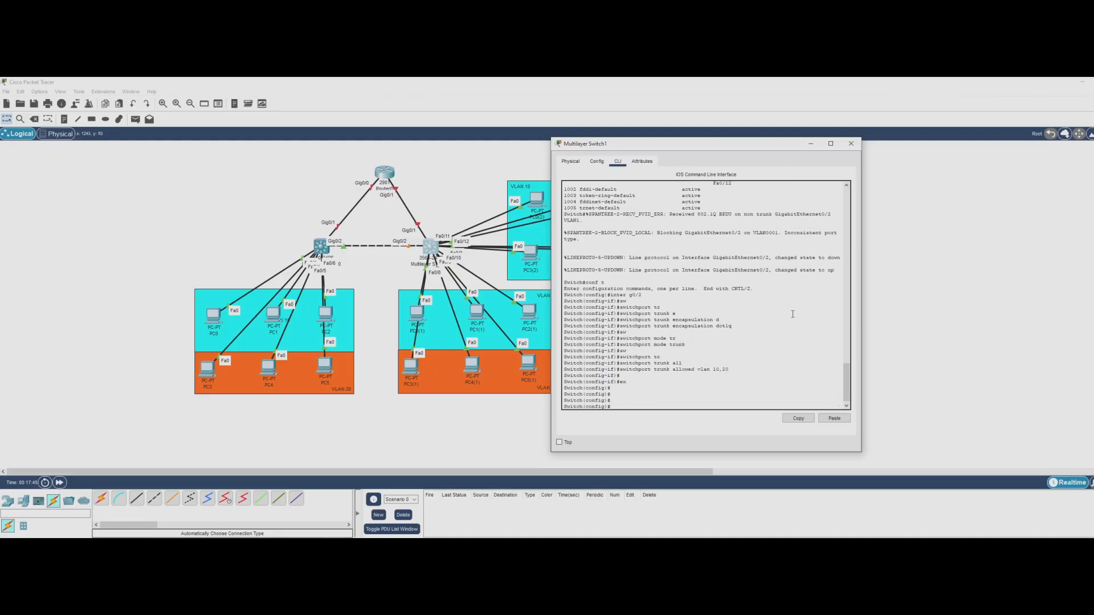
pyautogui.write('ex')
pyautogui.press('Return')
pyautogui.press('Return')
pyautogui.press('Return')
pyautogui.write('show')
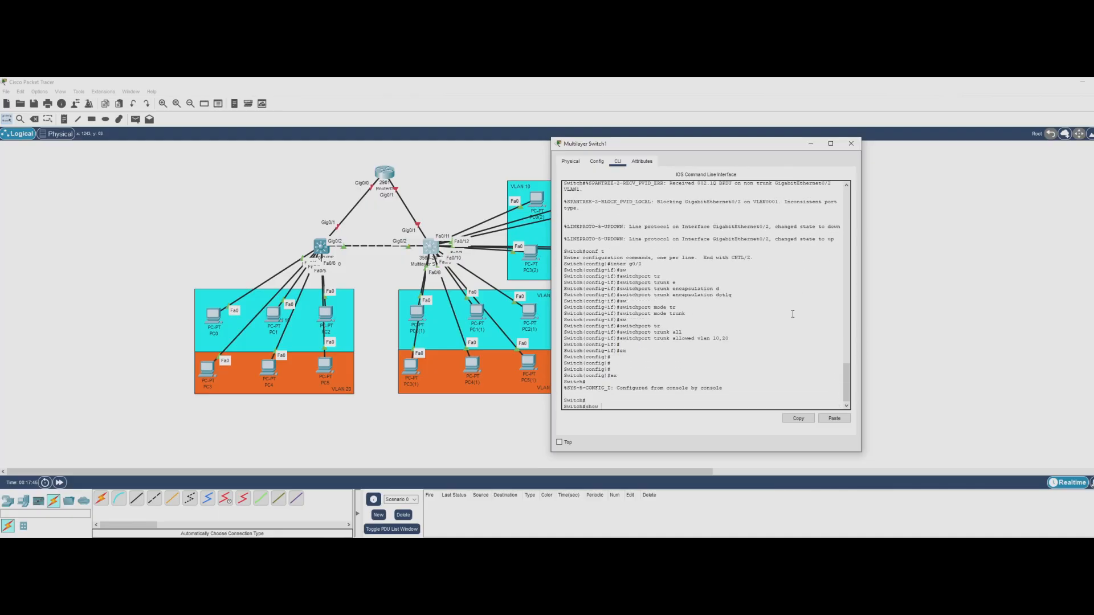
pyautogui.write(' inter tr')
pyautogui.press('Return')
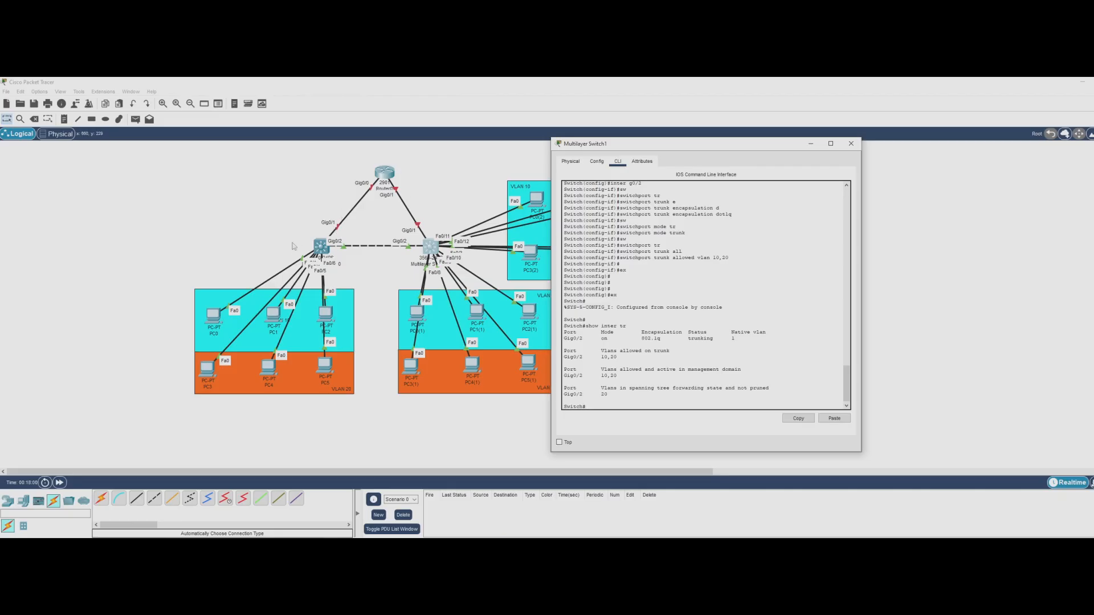
# Open the command line of Router0 and decline the initial configuration dialog.
pyautogui.click(386, 176)
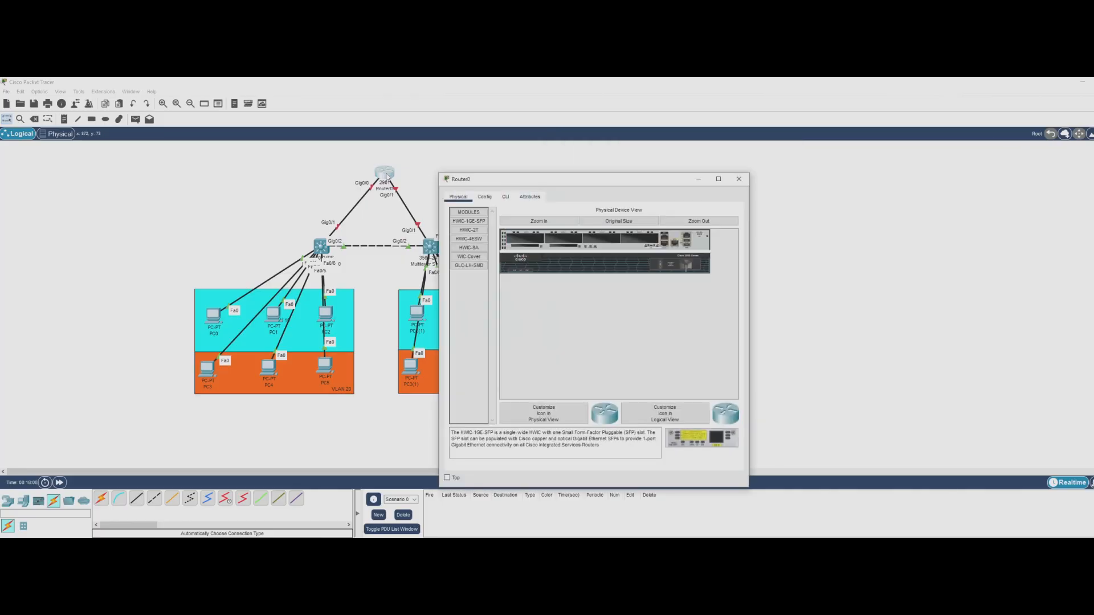
pyautogui.moveTo(578, 185); pyautogui.dragTo(660, 153)
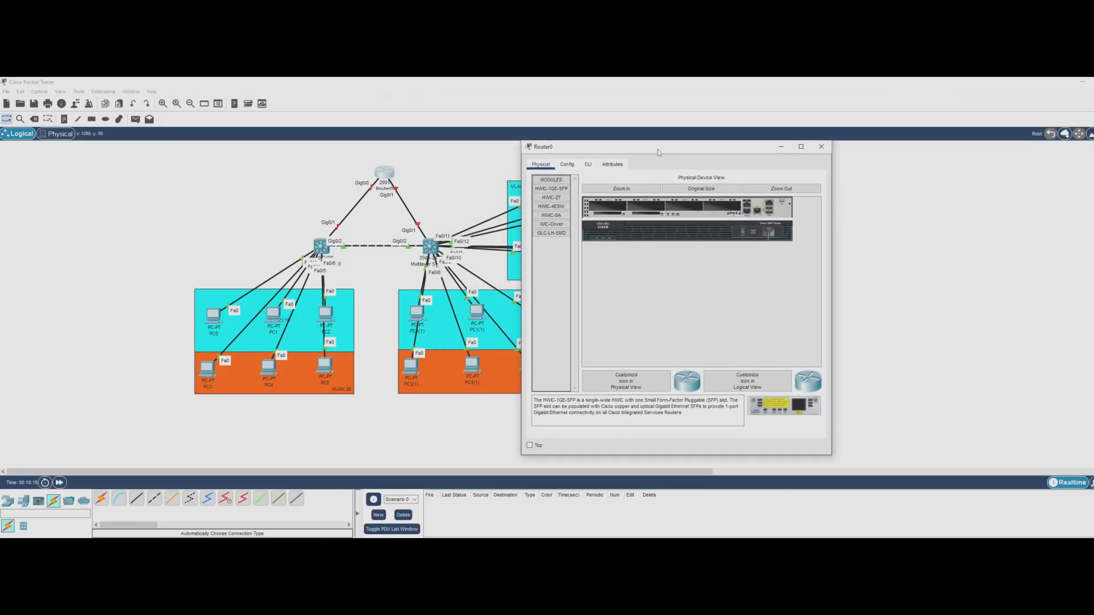
pyautogui.click(589, 164)
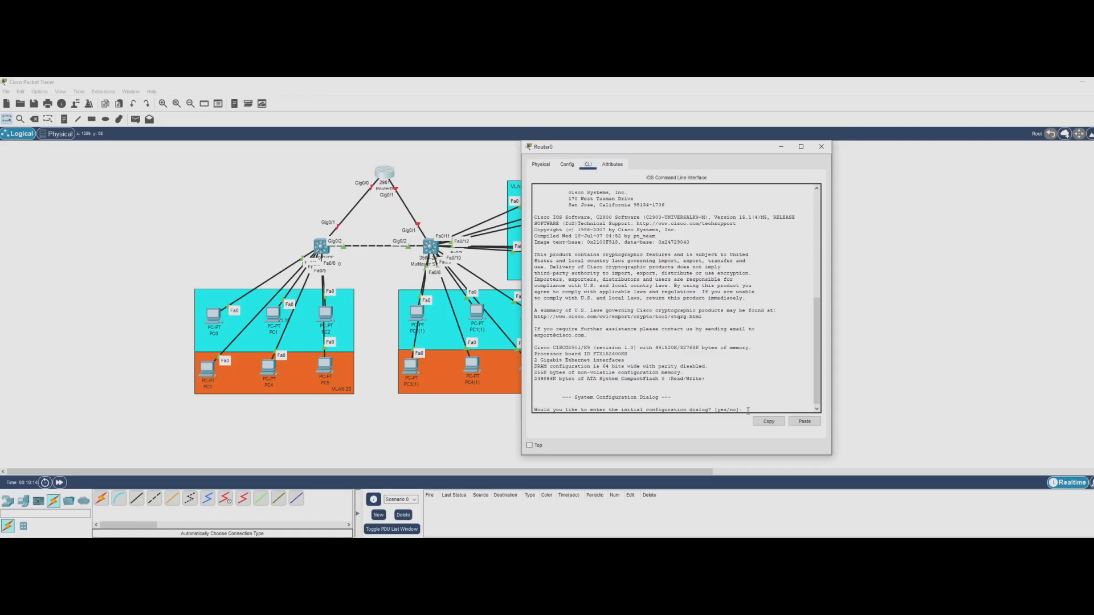
pyautogui.write('n')
pyautogui.press('Return')
pyautogui.press('Return')
pyautogui.press('Return')
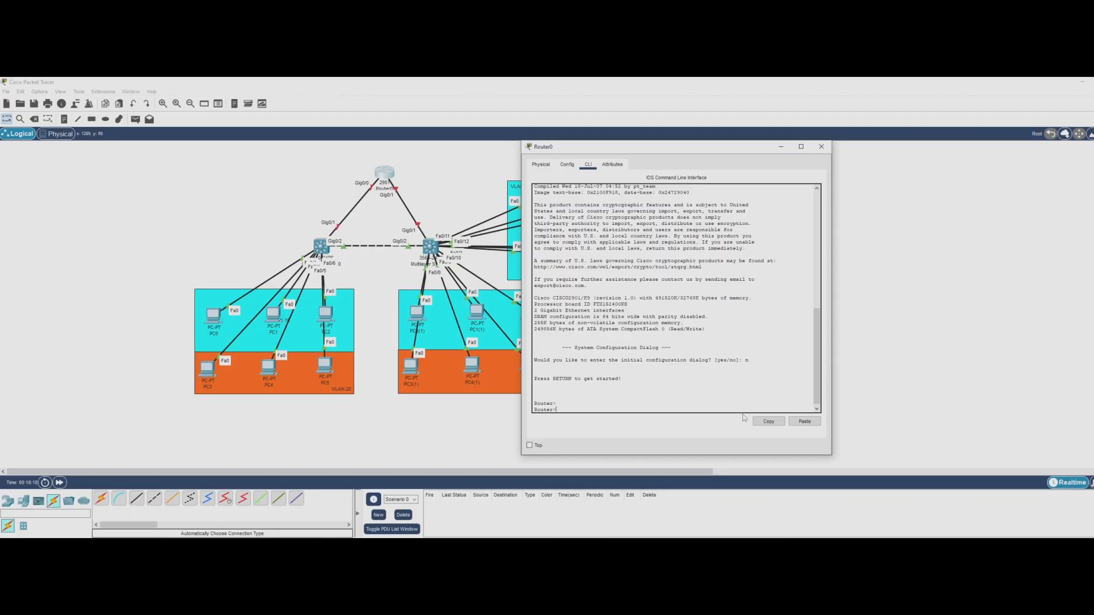
# Enter global configuration mode on Router0 and enable interface g0/0 with no shutdown.
pyautogui.write('en')
pyautogui.press('Return')
pyautogui.write('conf t')
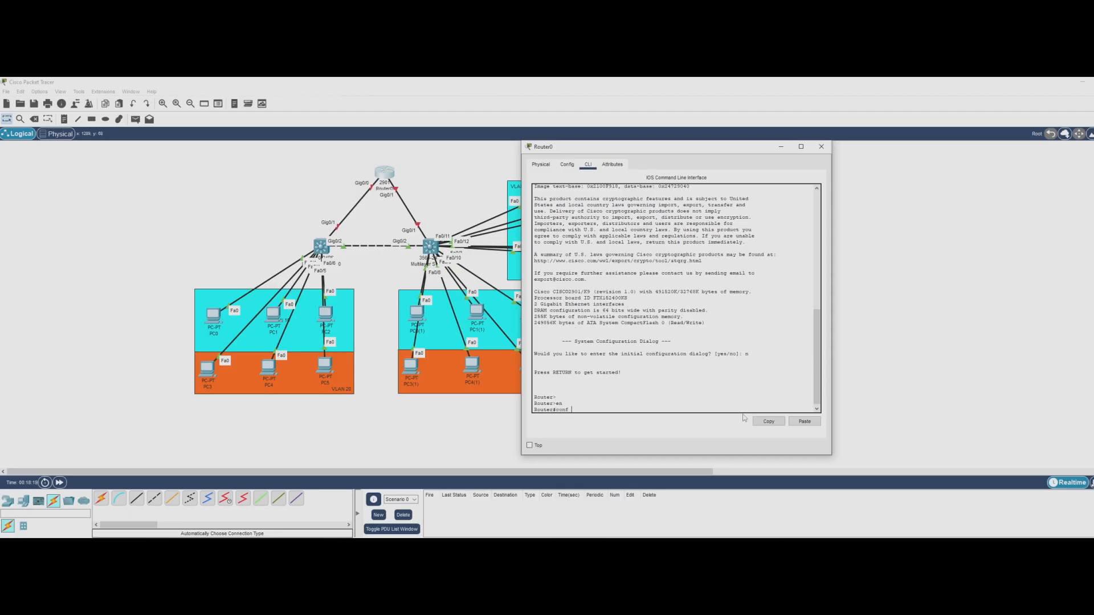
pyautogui.press('Return')
pyautogui.write('inter ')
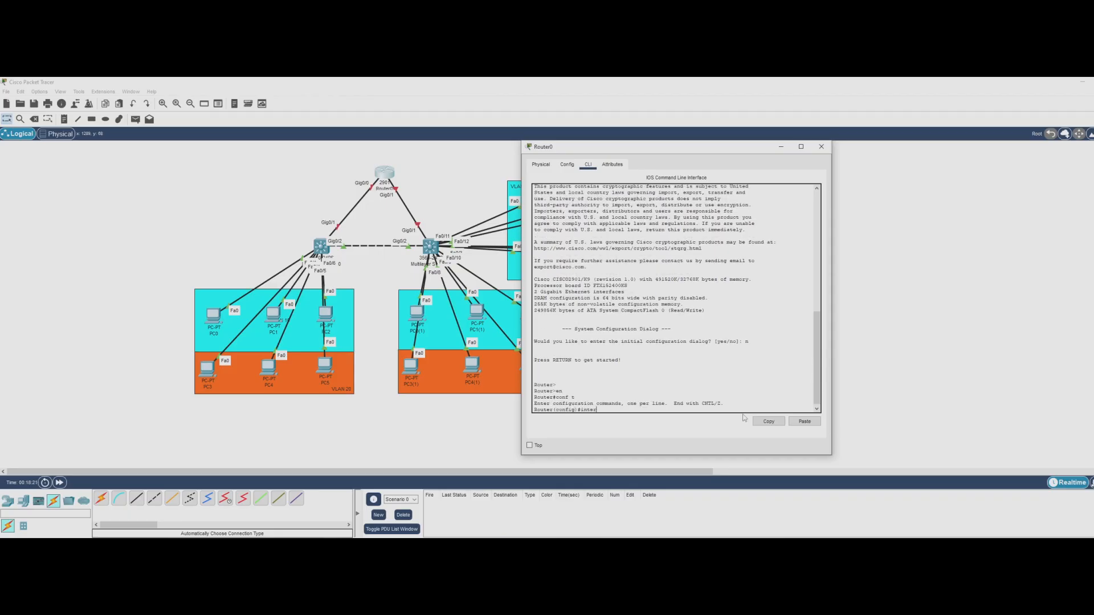
pyautogui.write('g0/0')
pyautogui.press('Return')
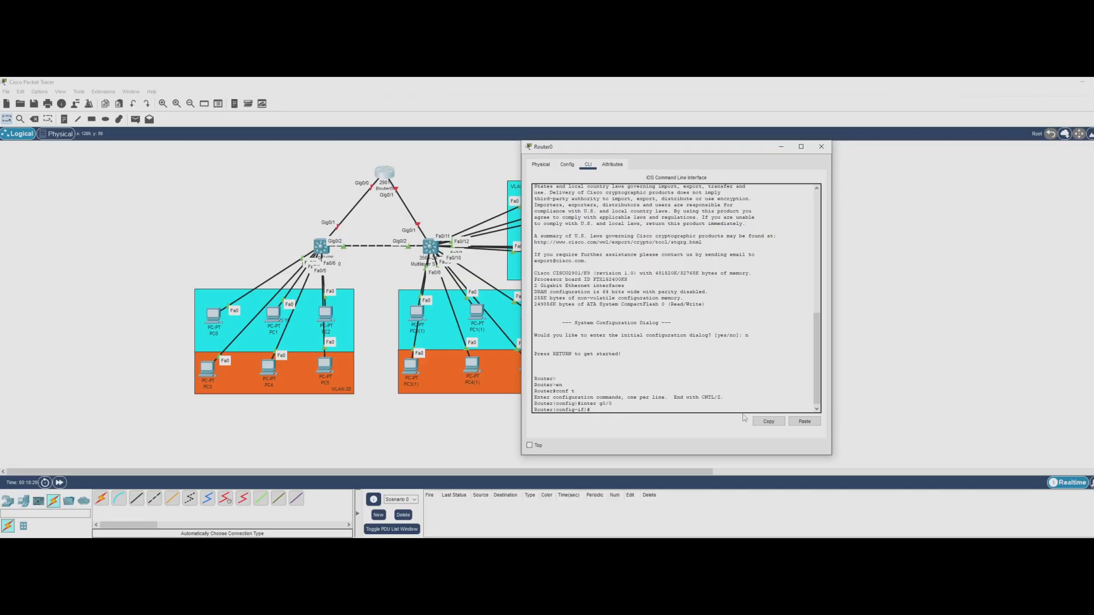
pyautogui.write('no shut')
pyautogui.press('Return')
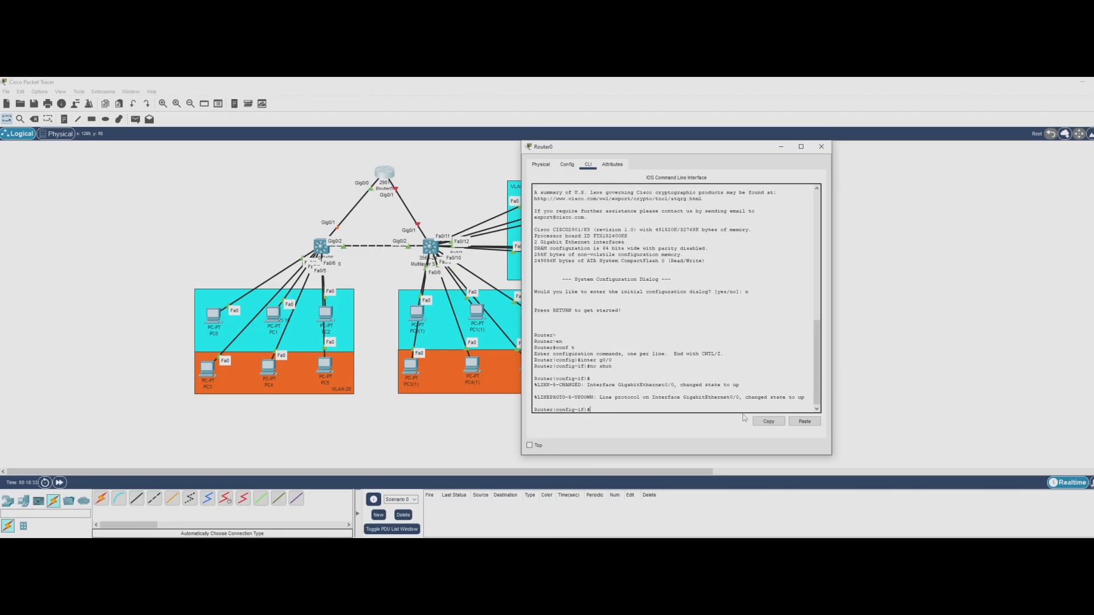
pyautogui.write('ex')
pyautogui.press('Return')
pyautogui.press('Return')
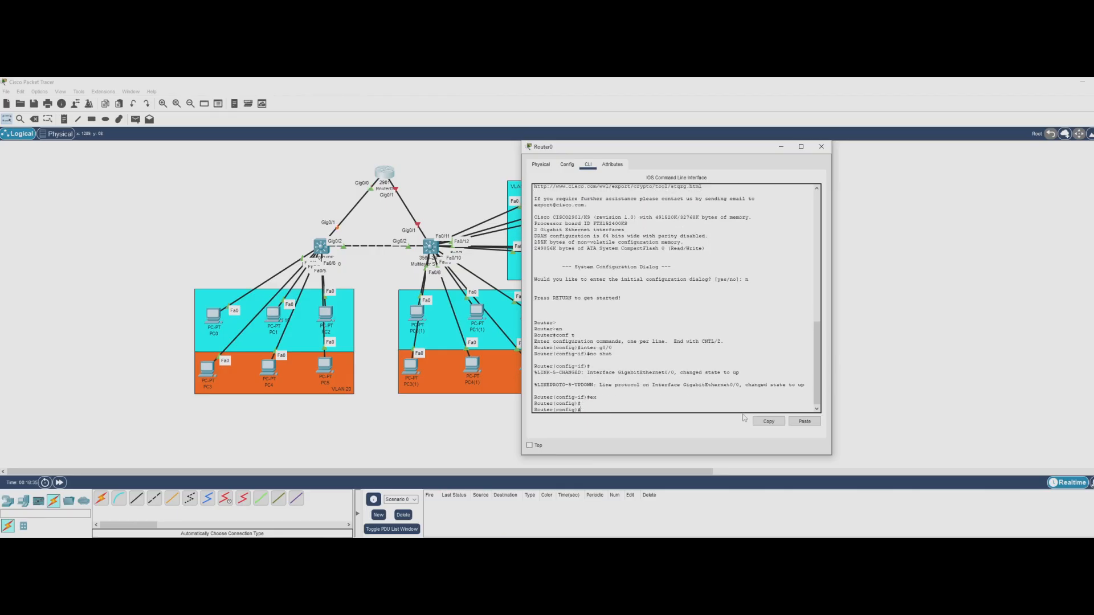
# Create subinterface g0/0.10 on Router0 with dot1Q encapsulation for VLAN 10.
pyautogui.write('inter g0/0.10')
pyautogui.press('Return')
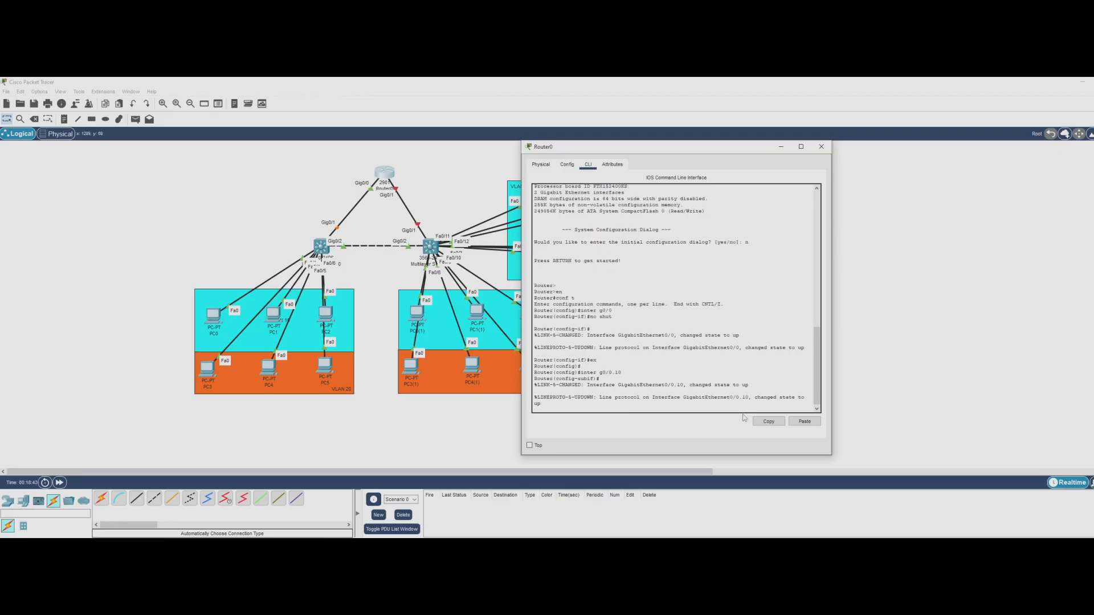
pyautogui.press('Return')
pyautogui.press('Return')
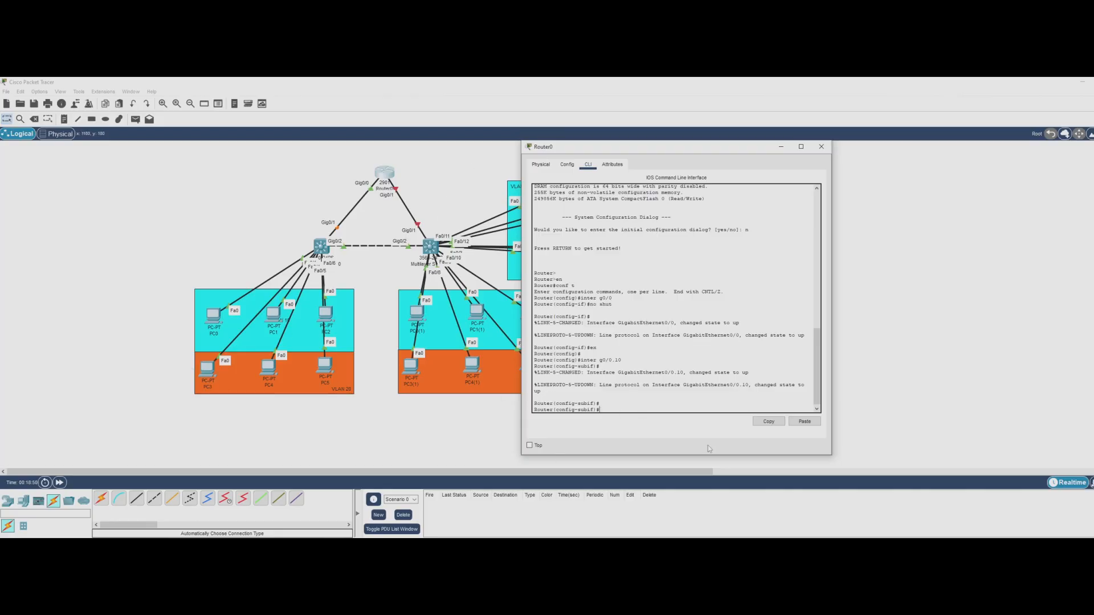
pyautogui.write('en')
pyautogui.press('Tab')
pyautogui.write('d')
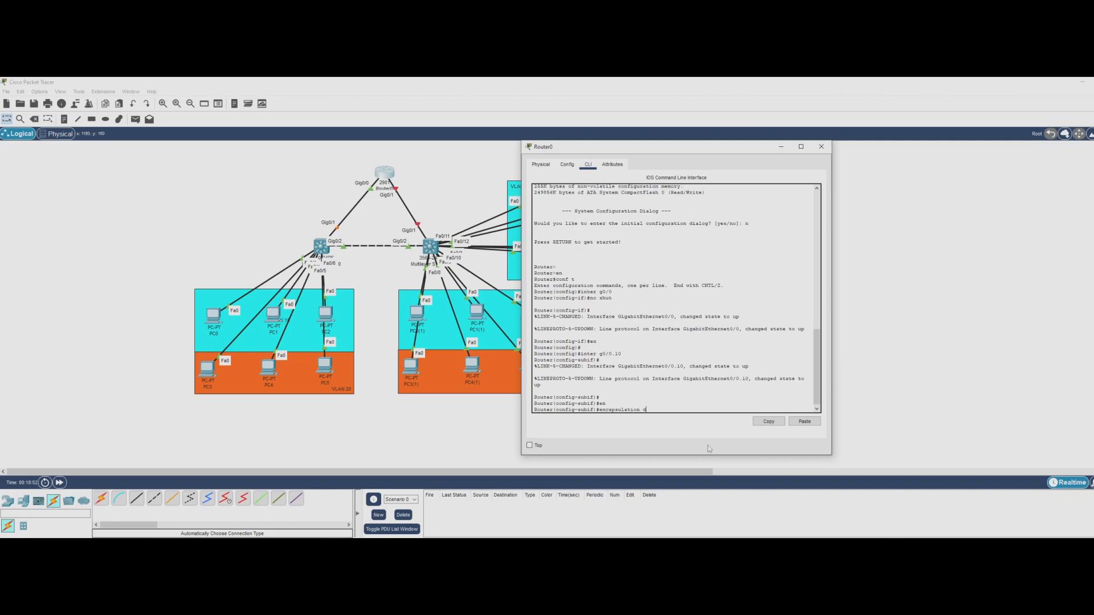
pyautogui.press('Tab')
pyautogui.write('10')
pyautogui.press('Return')
# Assign IP address 192.168.1.1 255.255.255.0 to subinterface g0/0.10 and leave the subinterface configuration.
pyautogui.write('ip ad')
pyautogui.press('Tab')
pyautogui.write('10.1.')
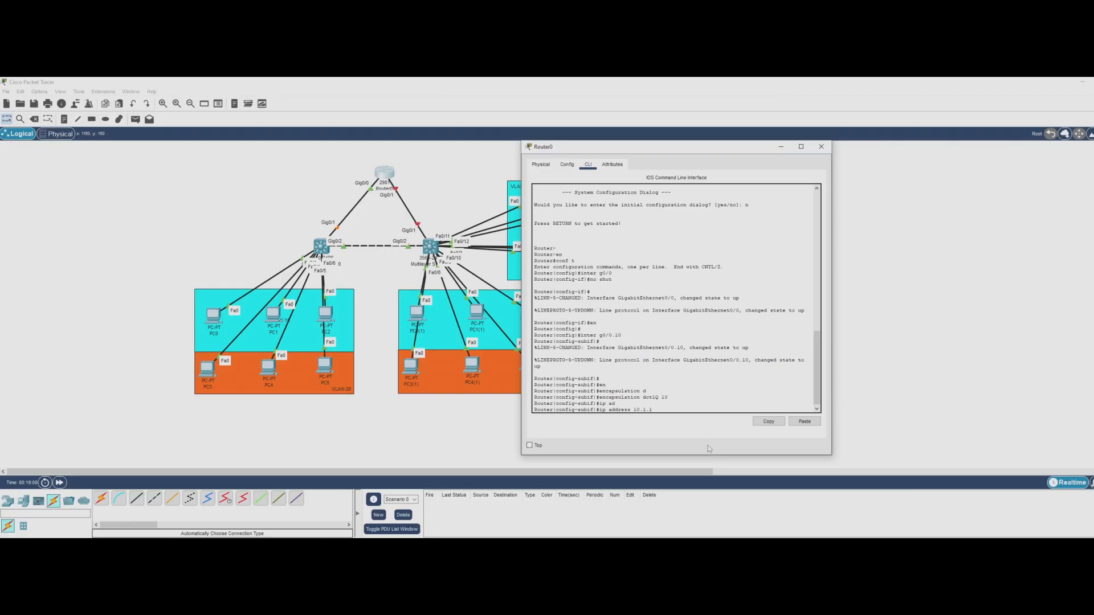
pyautogui.write('92.168.1.1 255.255.255.0')
pyautogui.press('Return')
pyautogui.press('Return')
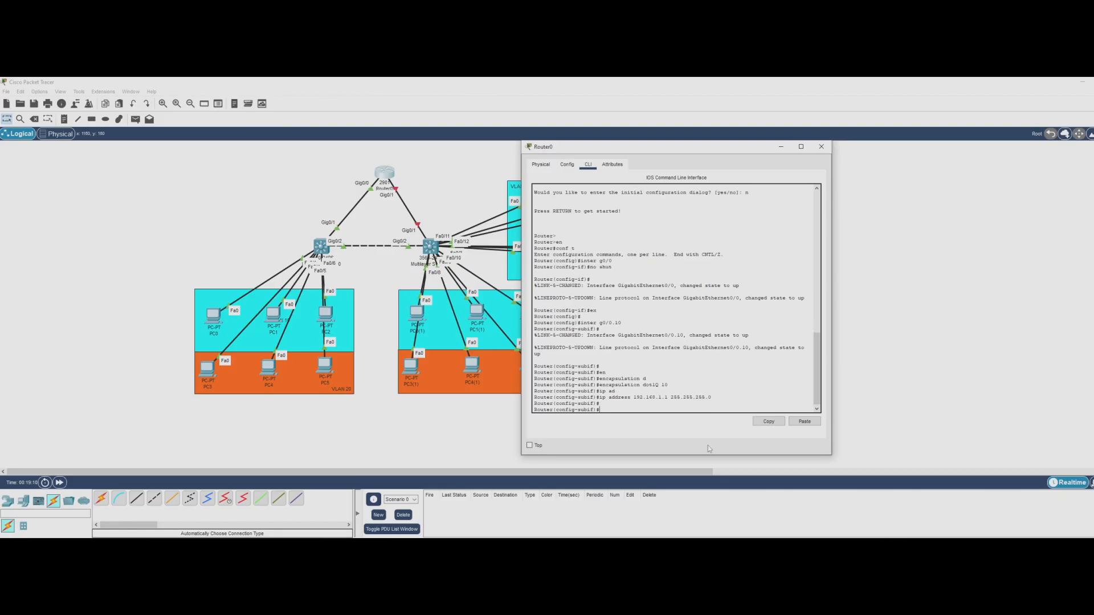
pyautogui.write('ex')
pyautogui.press('Return')
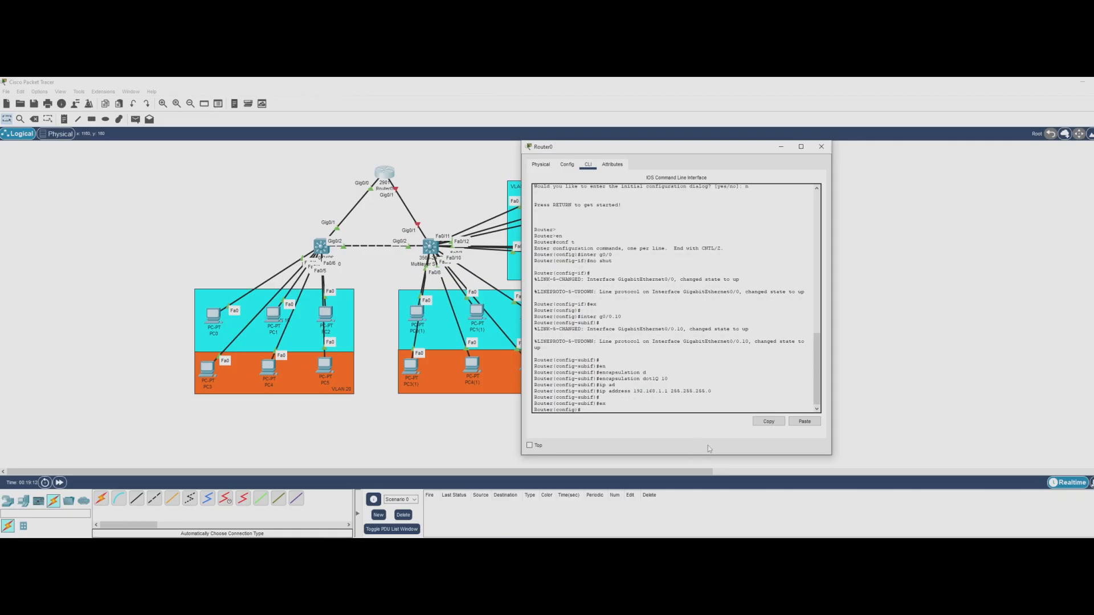
# Enable Router0's g0/1 interface with no shutdown and return to global configuration mode.
pyautogui.write('inter g0/1')
pyautogui.press('Return')
pyautogui.write('no shut')
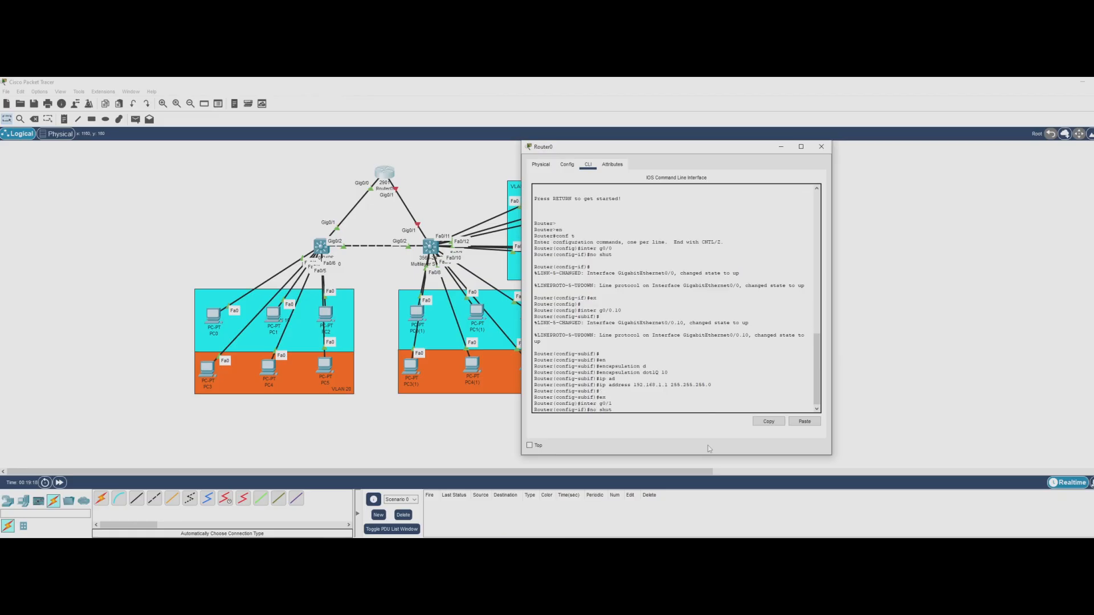
pyautogui.press('Return')
pyautogui.write('ex')
pyautogui.press('Return')
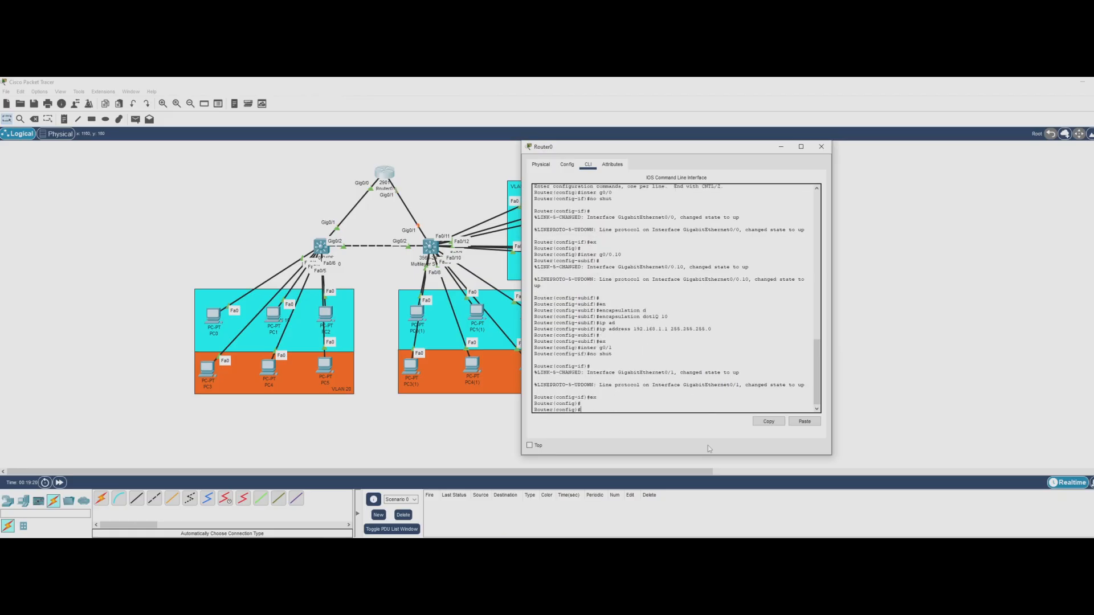
# Try to set an encapsulation directly on Router0's physical g0/1 interface.
pyautogui.write('inter g0/1')
pyautogui.press('Return')
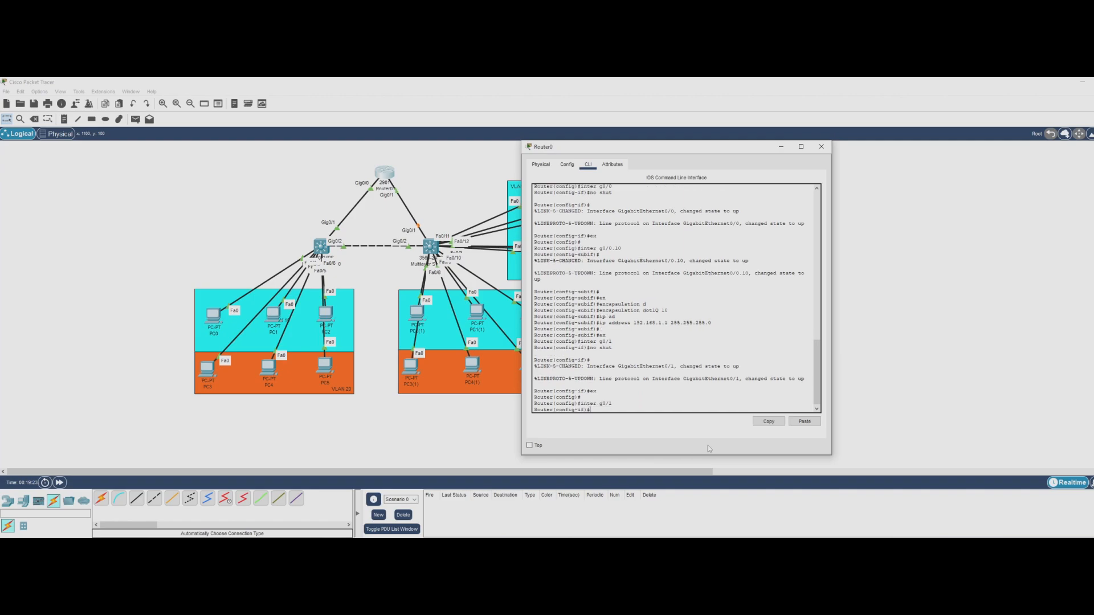
pyautogui.write('ip')
pyautogui.press('BackSpace')
pyautogui.press('BackSpace')
pyautogui.write('en')
pyautogui.press('Return')
pyautogui.write('en')
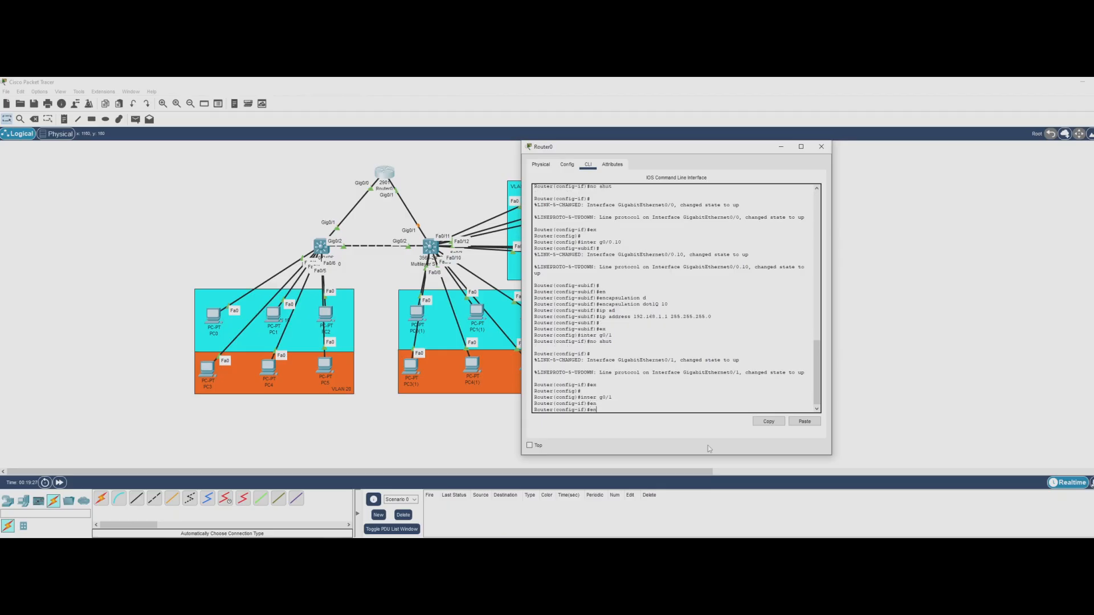
pyautogui.write('ca')
pyautogui.press('Tab')
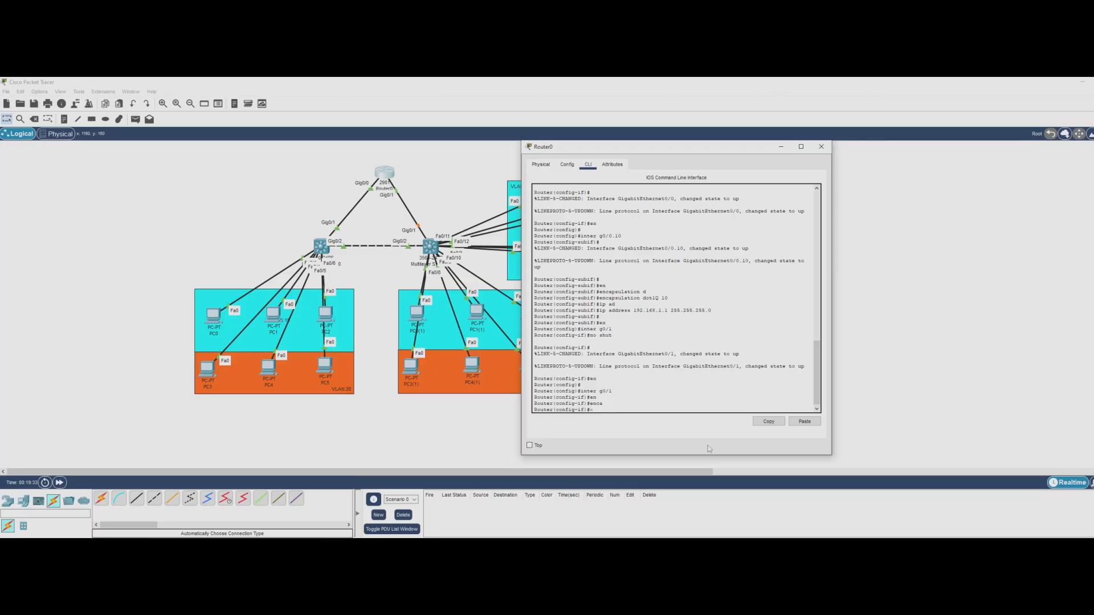
pyautogui.write('x')
pyautogui.press('Return')
pyautogui.press('Return')
pyautogui.press('Return')
# Create subinterface g0/1.20 on Router0 with dot1Q encapsulation for VLAN 20.
pyautogui.write('inter g0/')
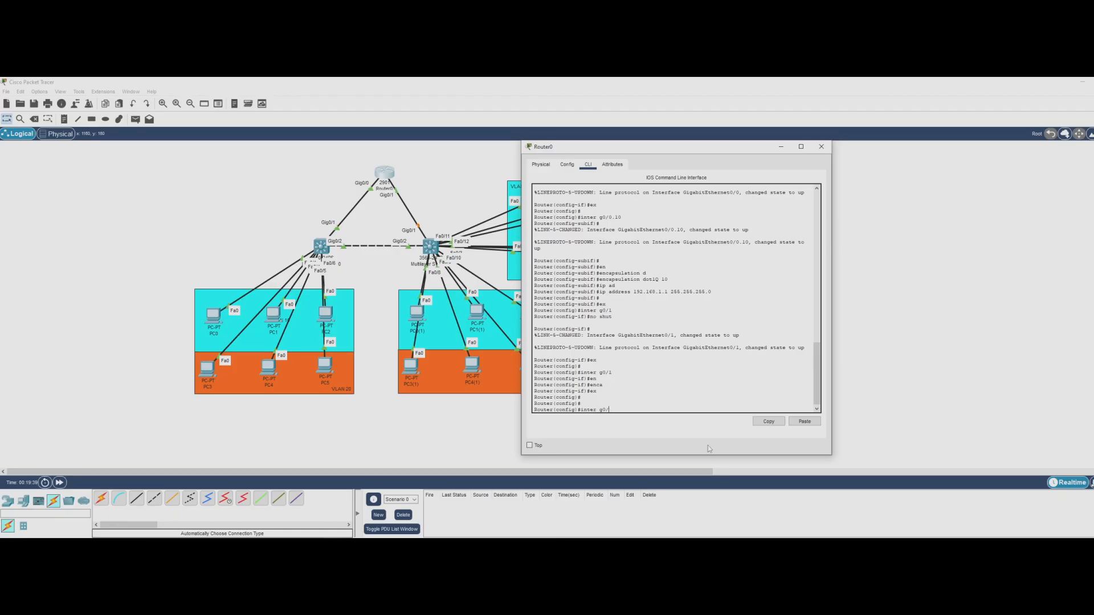
pyautogui.write('1.20')
pyautogui.press('Return')
pyautogui.press('Return')
pyautogui.write('enc')
pyautogui.press('Tab')
pyautogui.write('d')
pyautogui.press('Tab')
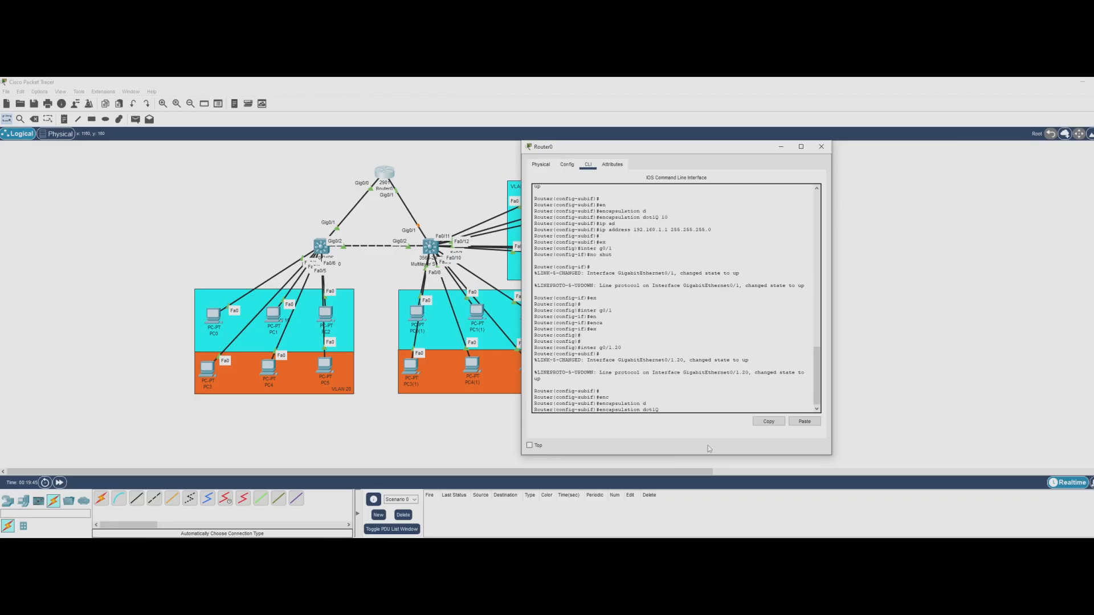
pyautogui.write('20')
pyautogui.press('Return')
# Assign IP address 10.1.1.1 255.255.255.0 to subinterface g0/1.20 and leave the subinterface configuration.
pyautogui.write('ip address')
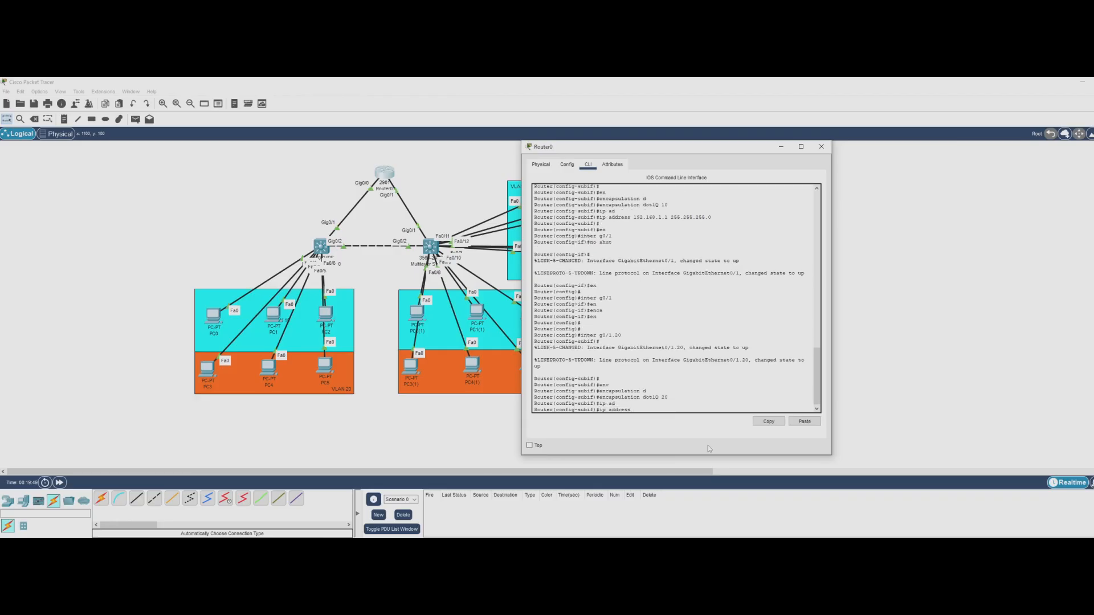
pyautogui.write('10.1.1.1 255.255.255.0')
pyautogui.press('Return')
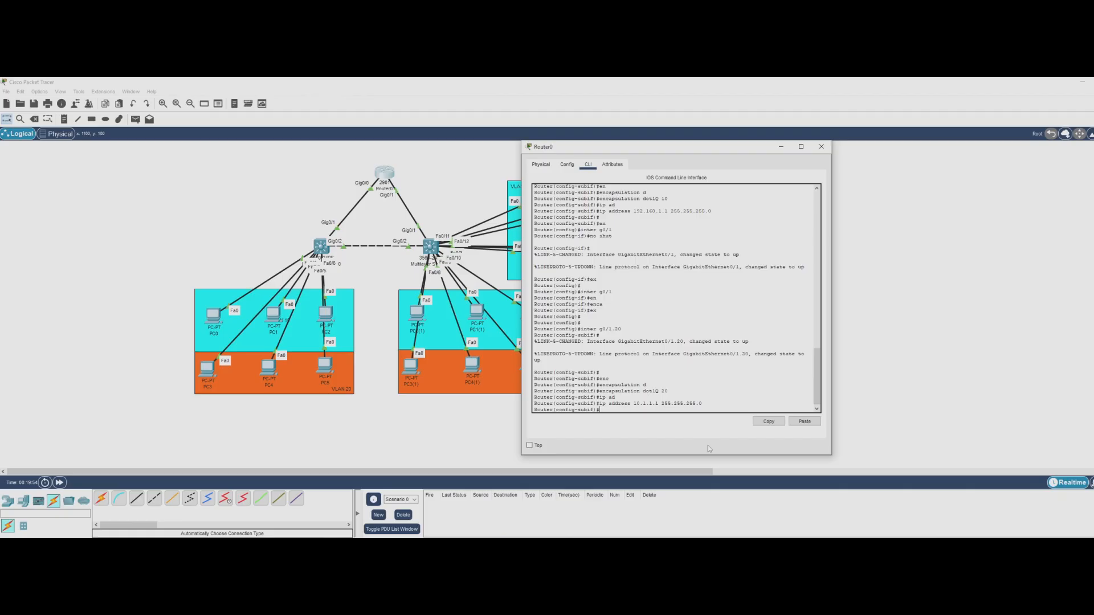
pyautogui.write('ex')
pyautogui.press('Return')
pyautogui.press('Return')
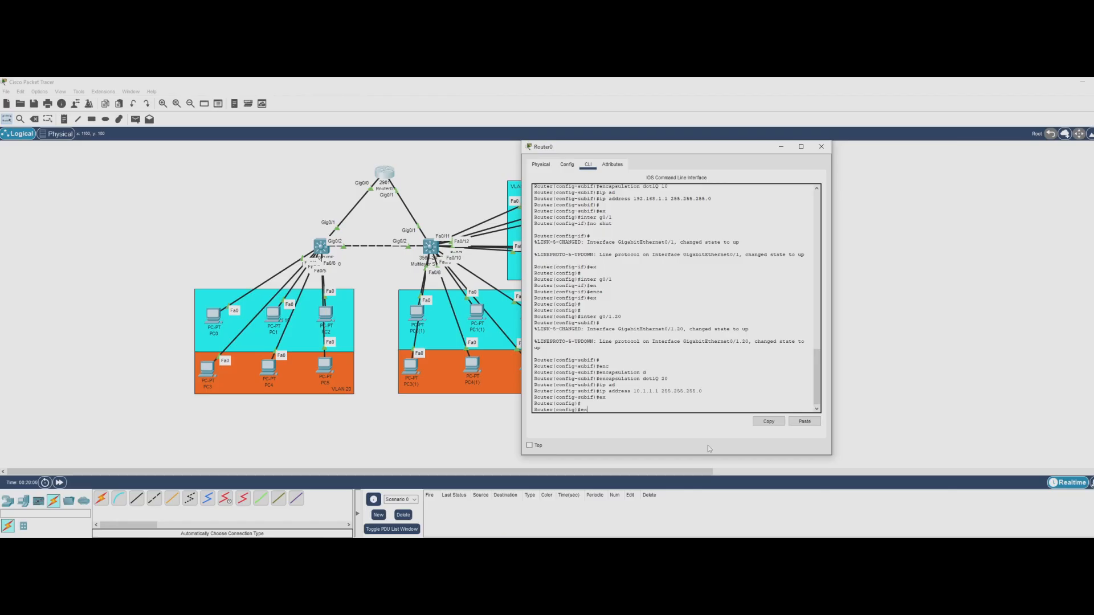
# Leave configuration mode on Router0 and display the brief IP interface summary to check the subinterfaces.
pyautogui.press('Return')
pyautogui.write('sho')
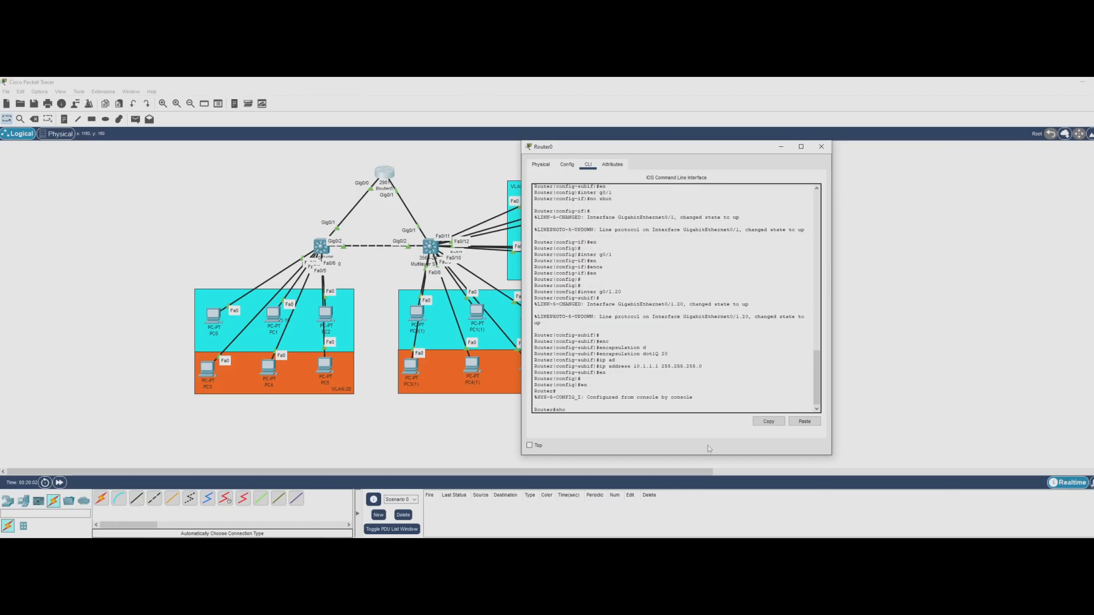
pyautogui.write('w ip inter')
pyautogui.press('Tab')
pyautogui.write('br')
pyautogui.press('Return')
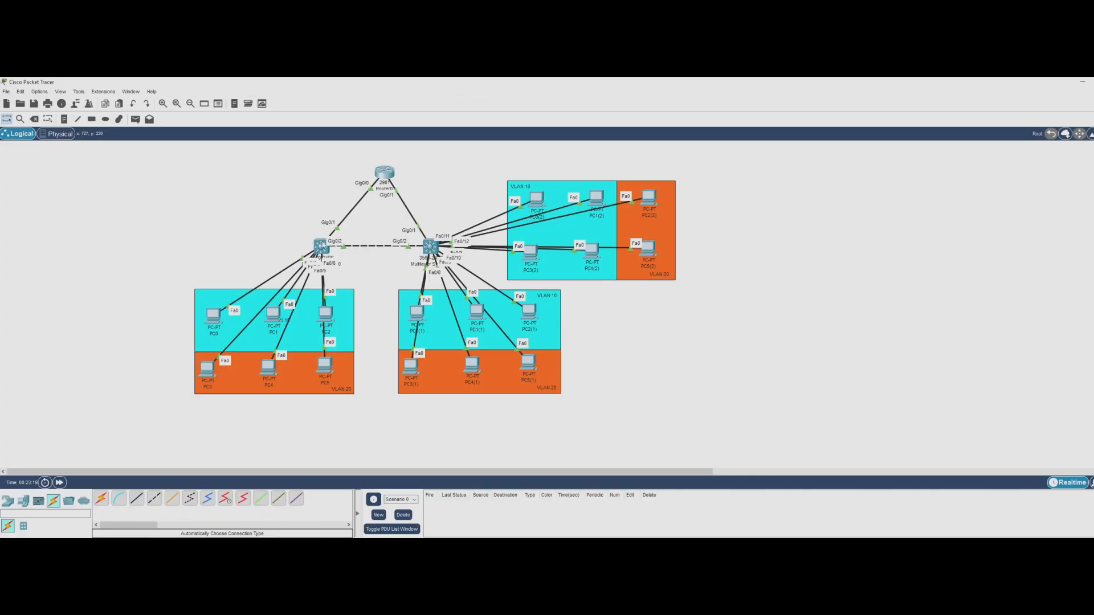
# Open the command line of Multilayer Switch0 and enter the configuration of its router-facing g0/1 interface.
pyautogui.click(321, 246)
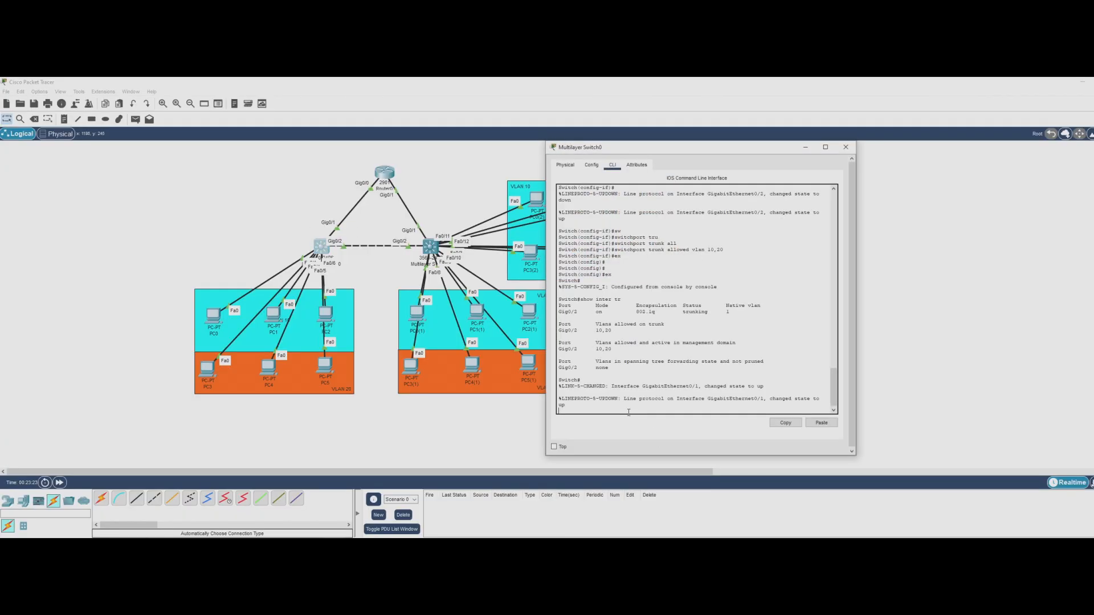
pyautogui.press('Return')
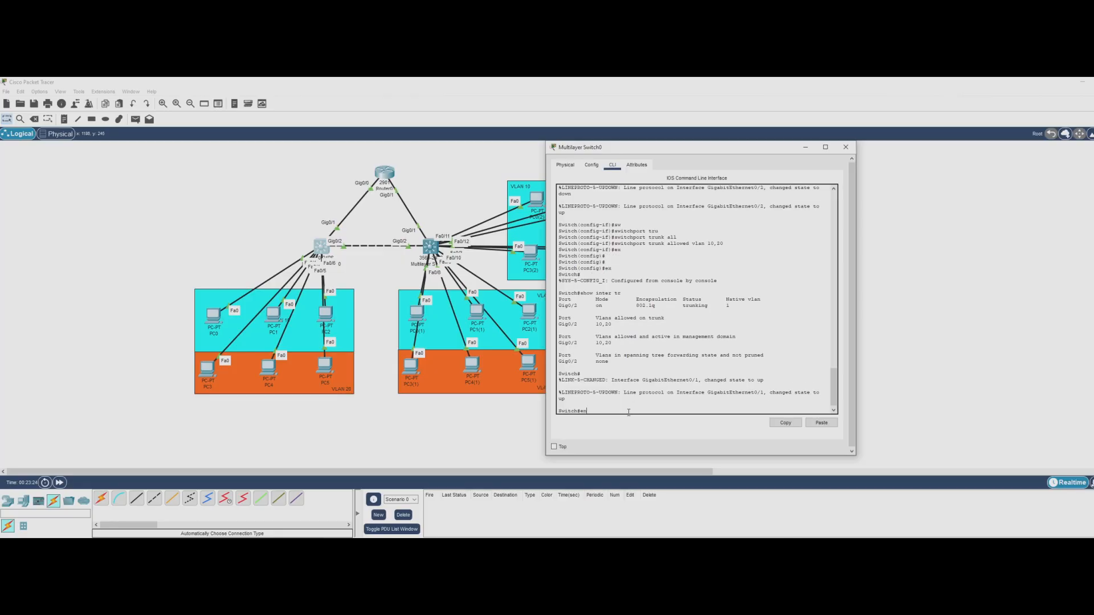
pyautogui.write('en')
pyautogui.press('Return')
pyautogui.write('conf ')
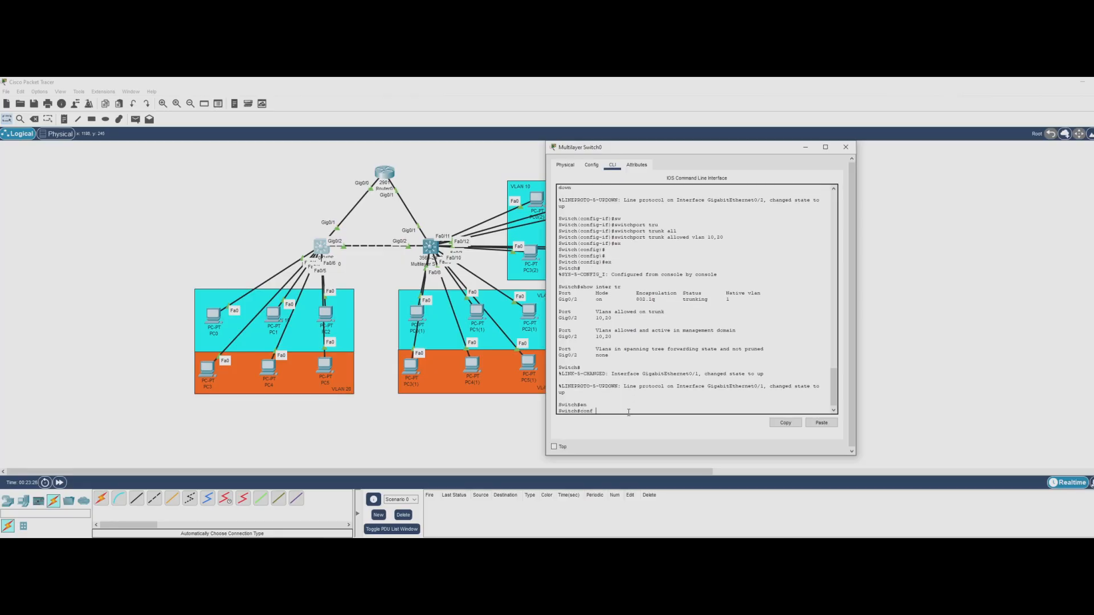
pyautogui.write('t')
pyautogui.press('Return')
pyautogui.write('inter g')
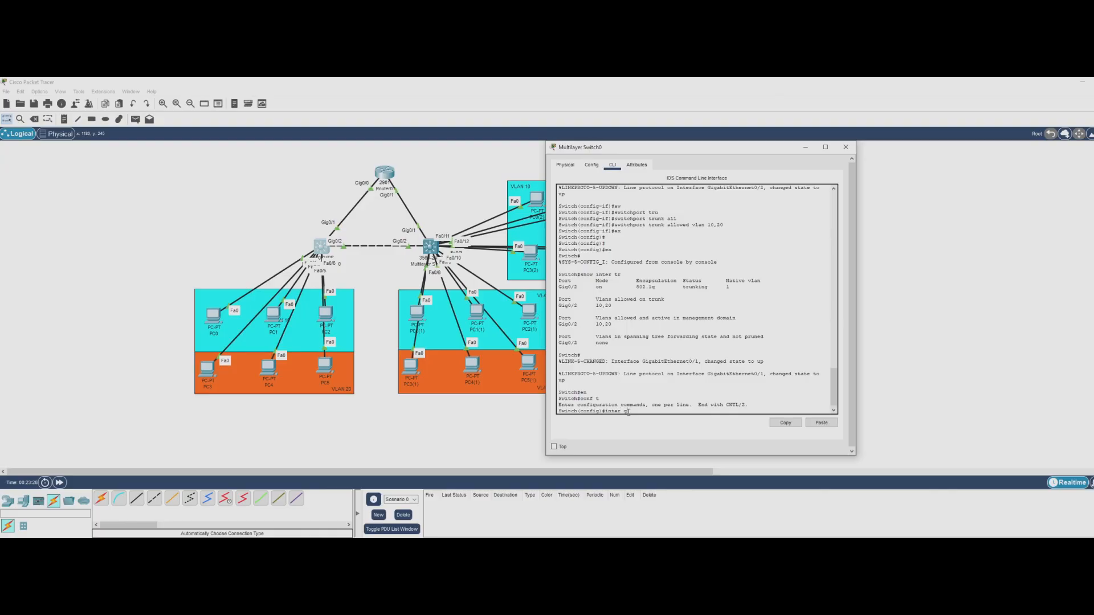
pyautogui.write('0/1')
pyautogui.press('Return')
# Set the trunk encapsulation of Multilayer Switch0's g0/1 interface to dot1q.
pyautogui.write('sw')
pyautogui.press('Tab')
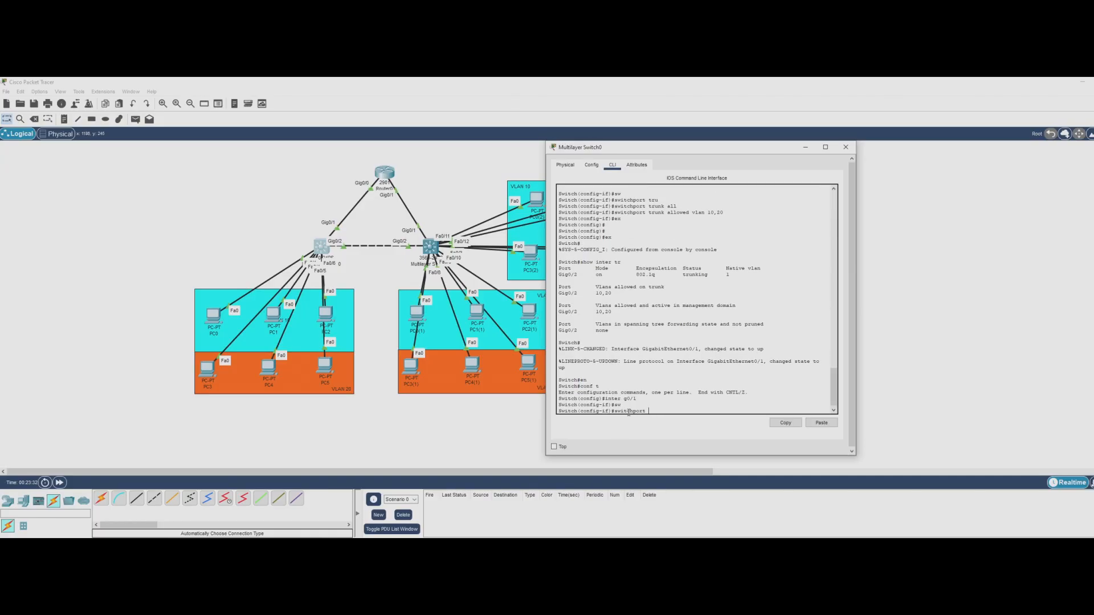
pyautogui.write('tr')
pyautogui.press('BackSpace')
pyautogui.press('BackSpace')
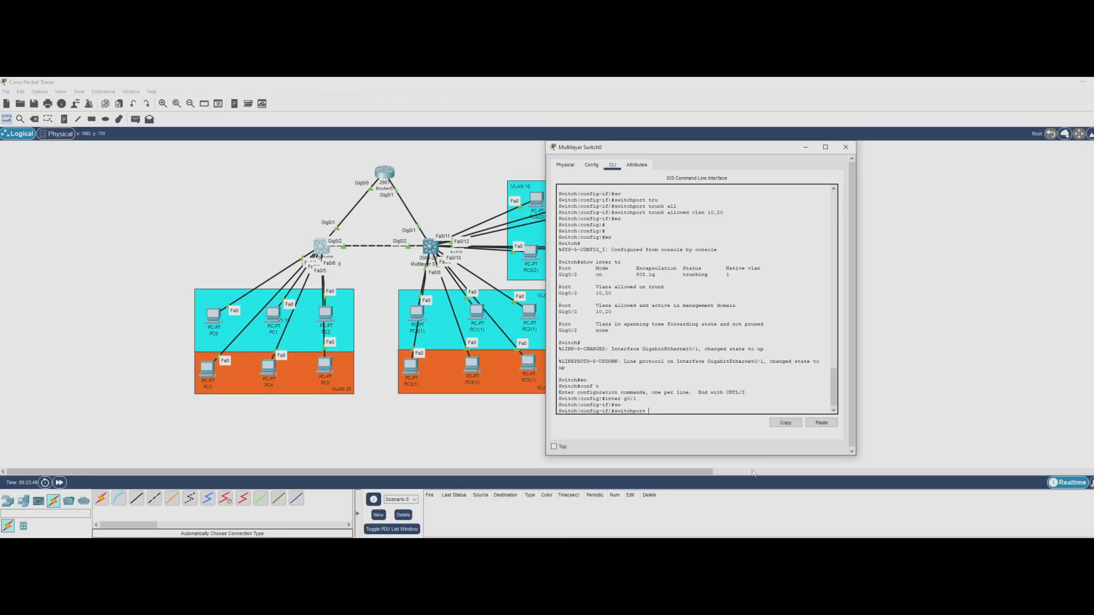
pyautogui.write('trunk')
pyautogui.press('Tab')
pyautogui.write('dn')
pyautogui.press('Tab')
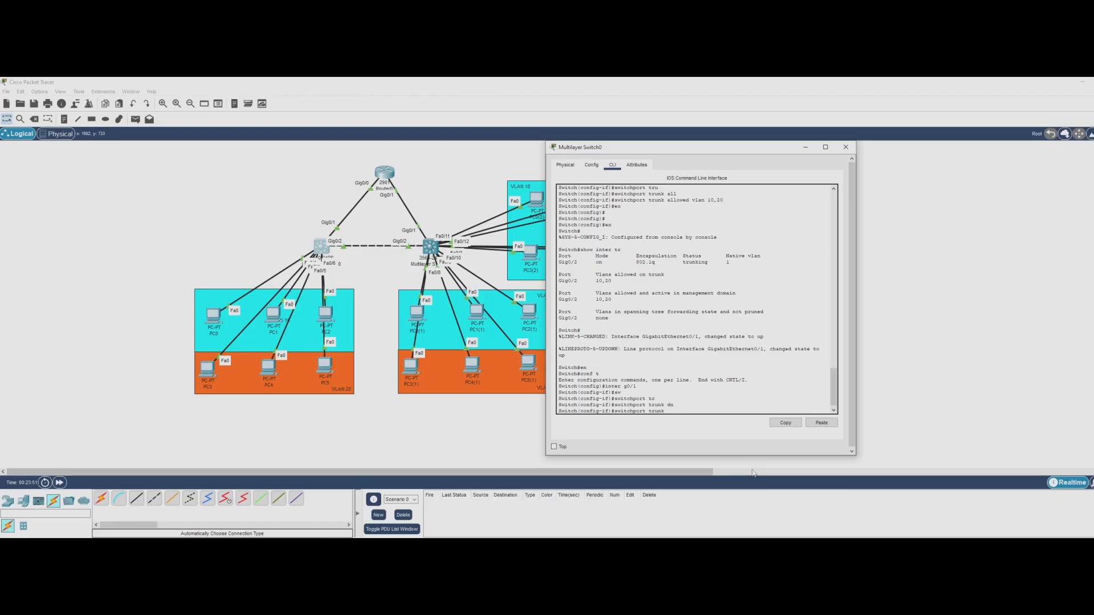
pyautogui.write('en')
pyautogui.press('Tab')
pyautogui.write('d')
pyautogui.press('Tab')
pyautogui.press('Return')
# Set the switchport mode of Multilayer Switch0's g0/1 interface to trunk.
pyautogui.write('sw')
pyautogui.press('Tab')
pyautogui.write('mode tr')
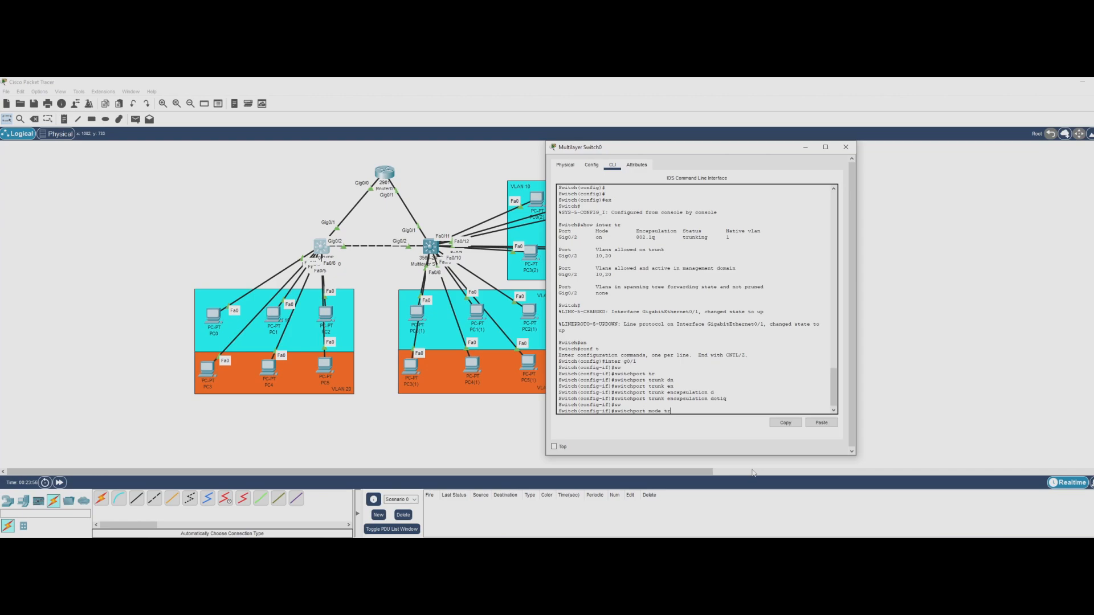
pyautogui.press('Tab')
pyautogui.press('Return')
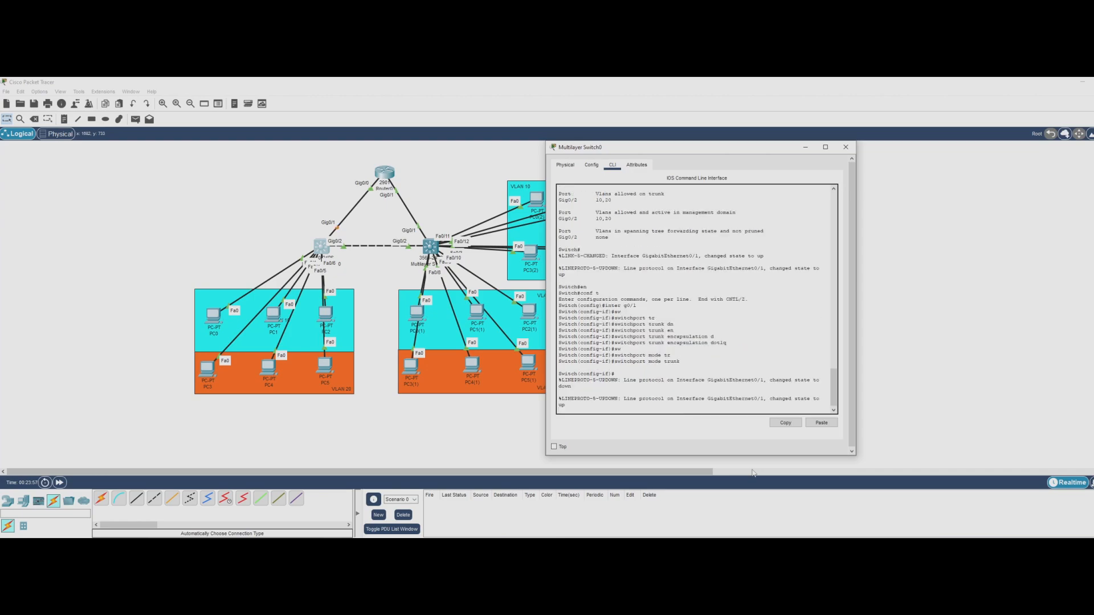
pyautogui.press('Return')
# Allow VLANs 10 and 20 on Multilayer Switch0's g0/1 trunk and leave configuration mode.
pyautogui.write('switchport')
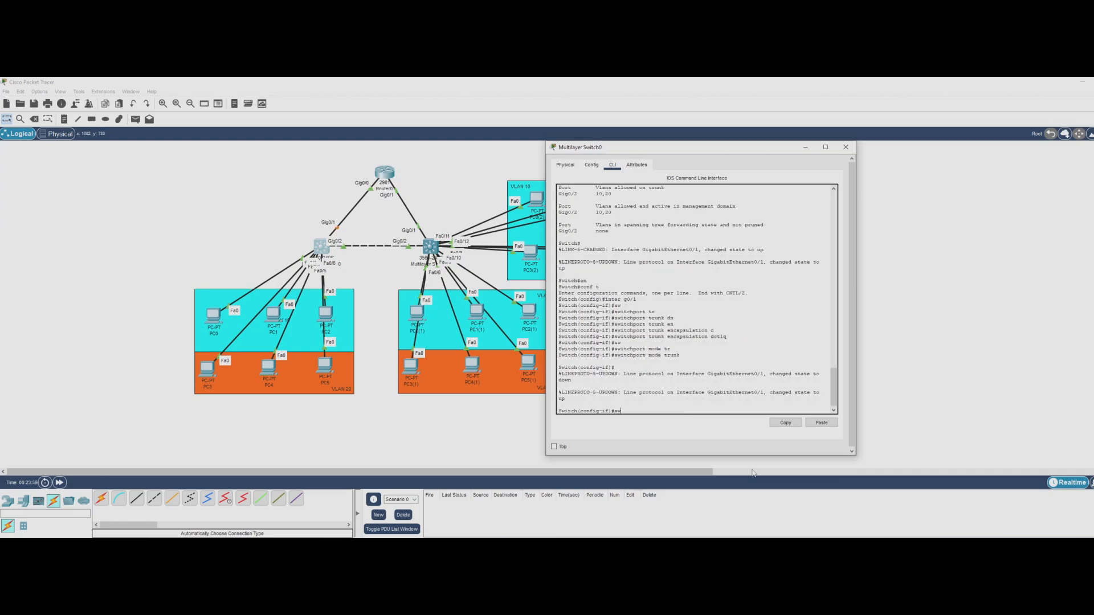
pyautogui.press('Tab')
pyautogui.write('tr')
pyautogui.press('Tab')
pyautogui.write('allo')
pyautogui.press('Tab')
pyautogui.write('vlan 10,20')
pyautogui.press('Return')
pyautogui.write('ex')
pyautogui.press('Return')
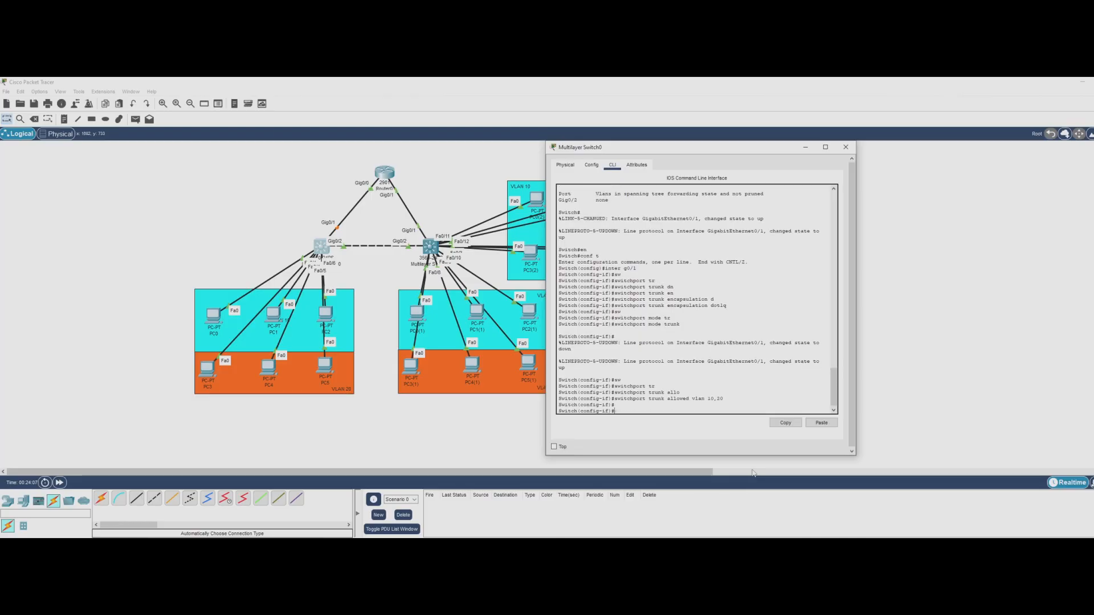
pyautogui.press('Return')
pyautogui.write('ex')
pyautogui.press('Return')
pyautogui.press('Return')
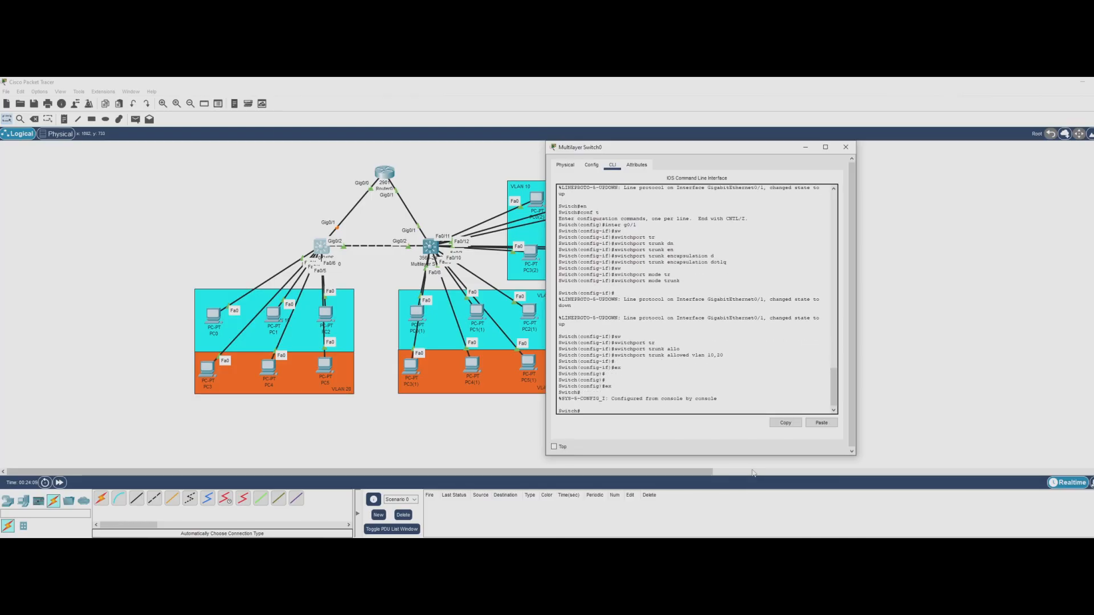
# Display the interface trunk summary on Multilayer Switch0 to check g0/1, and close the switch's window.
pyautogui.write('show inter tr')
pyautogui.press('Return')
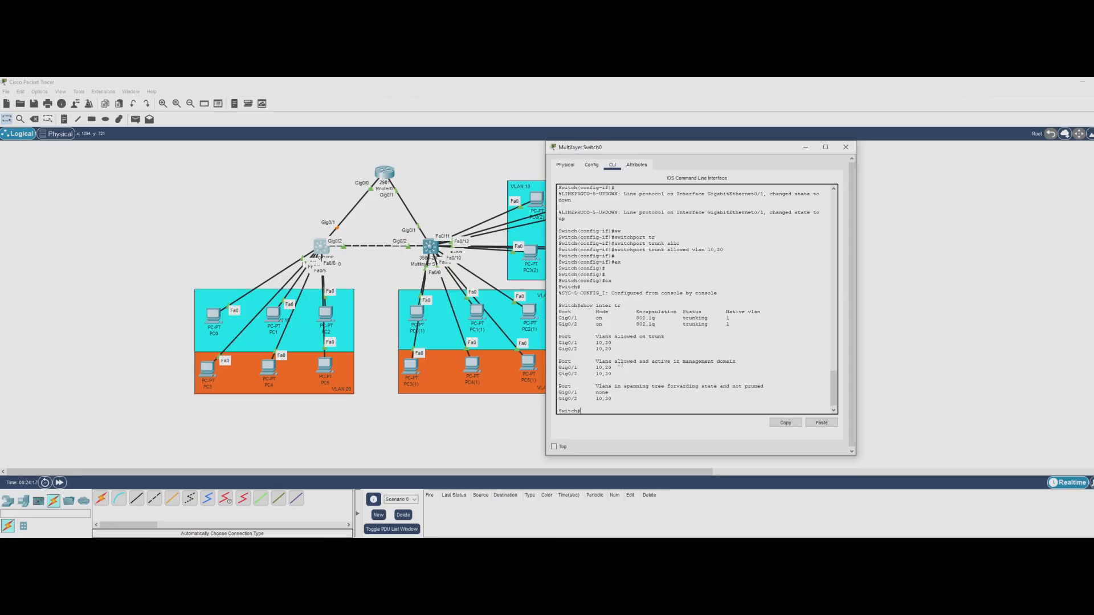
pyautogui.scroll(10, 614, 361)
pyautogui.scroll(-10, 623, 371)
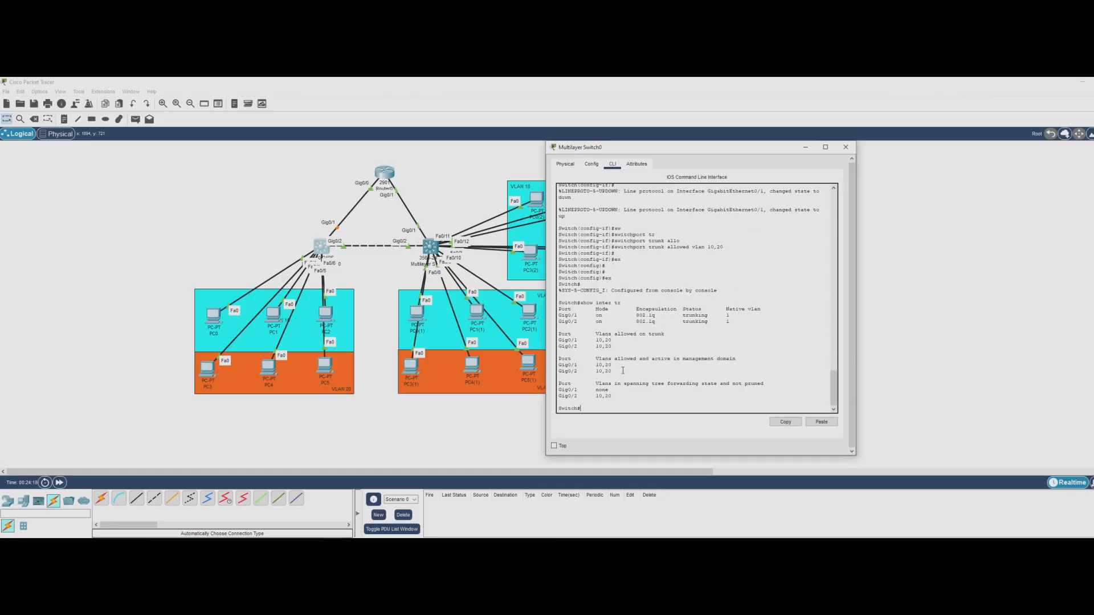
pyautogui.click(846, 147)
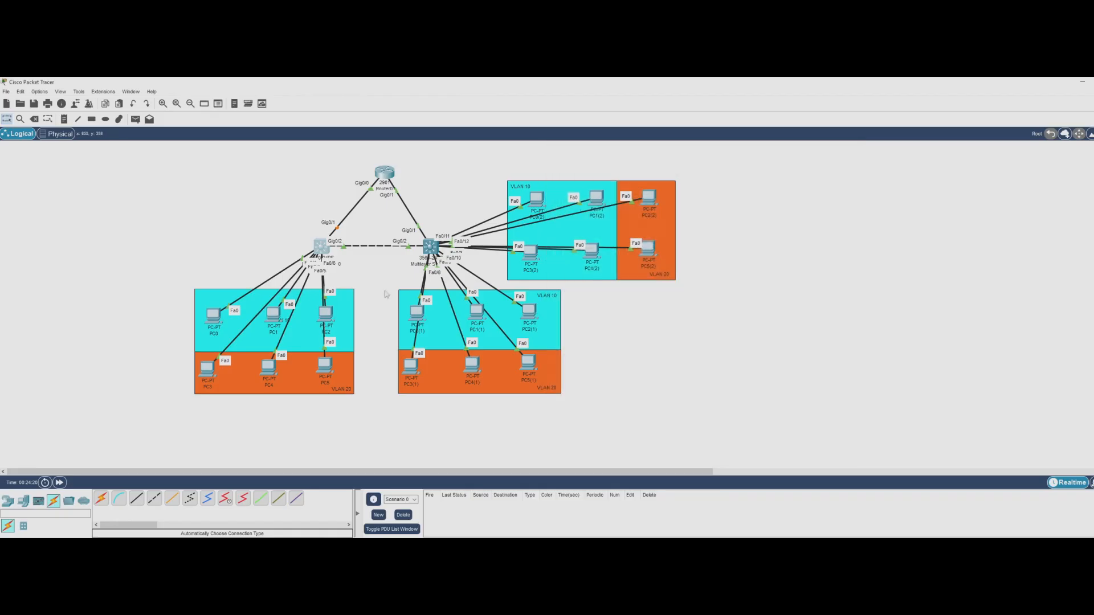
# Open the command line of Multilayer Switch1 and enter the configuration of its router-facing g0/1 interface.
pyautogui.click(430, 247)
pyautogui.press('Return')
pyautogui.press('Return')
pyautogui.write('conf t')
pyautogui.press('Return')
pyautogui.write('inter g0/1')
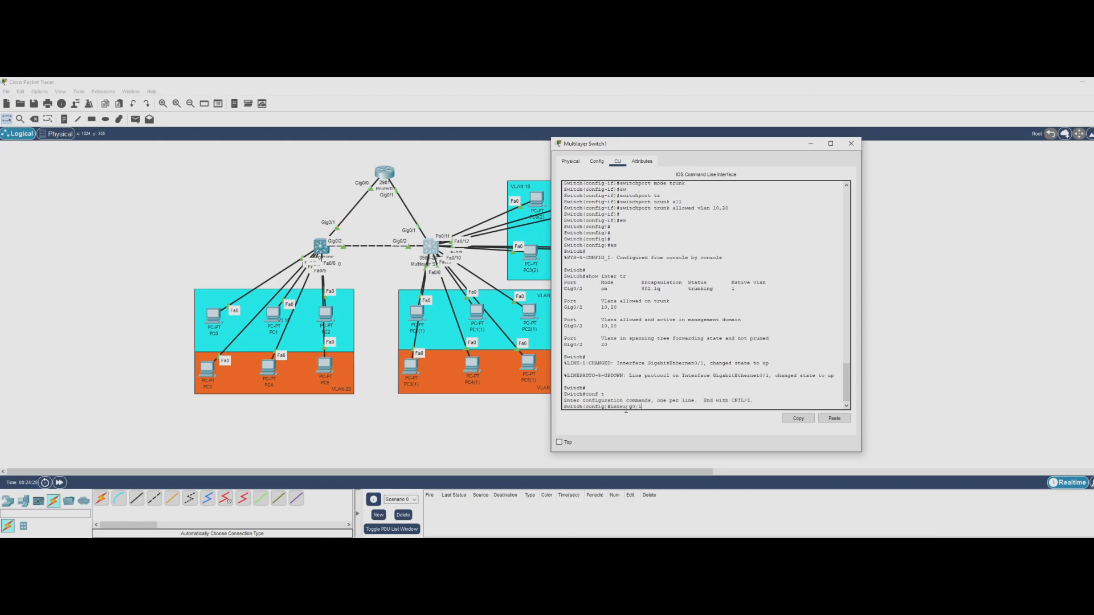
pyautogui.press('Return')
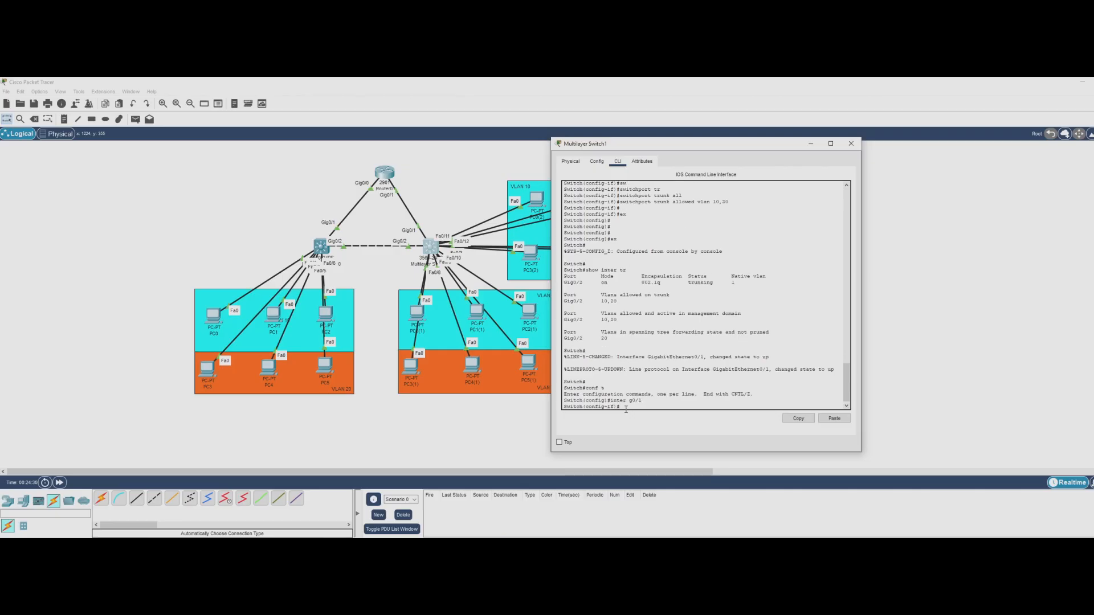
# Set the trunk encapsulation of Multilayer Switch1's g0/1 interface to dot1q.
pyautogui.write('sw')
pyautogui.press('Tab')
pyautogui.write('en')
pyautogui.press('Tab')
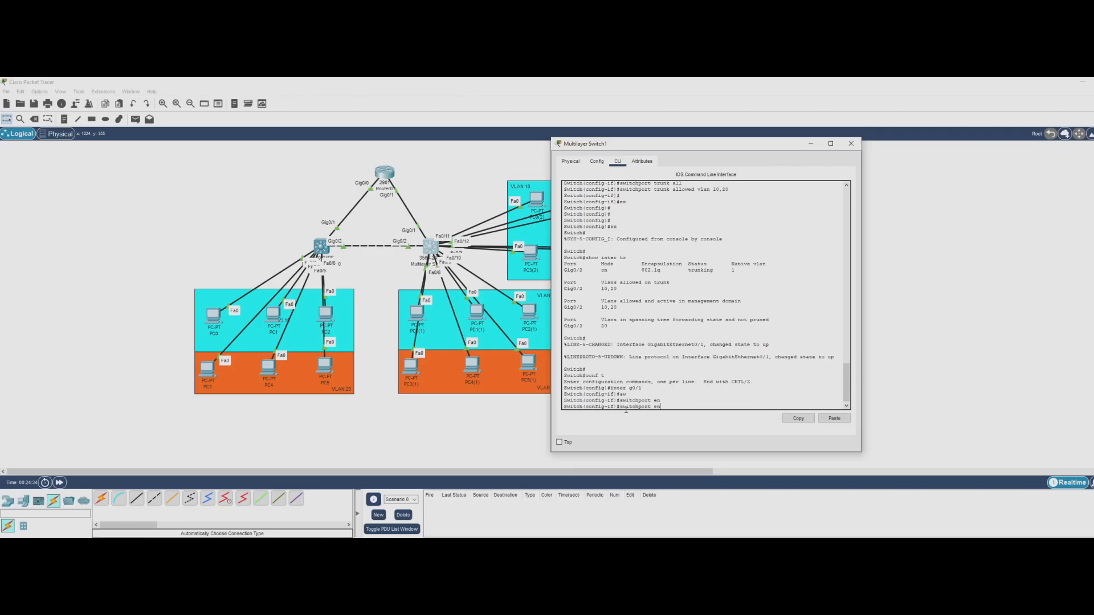
pyautogui.press('Tab')
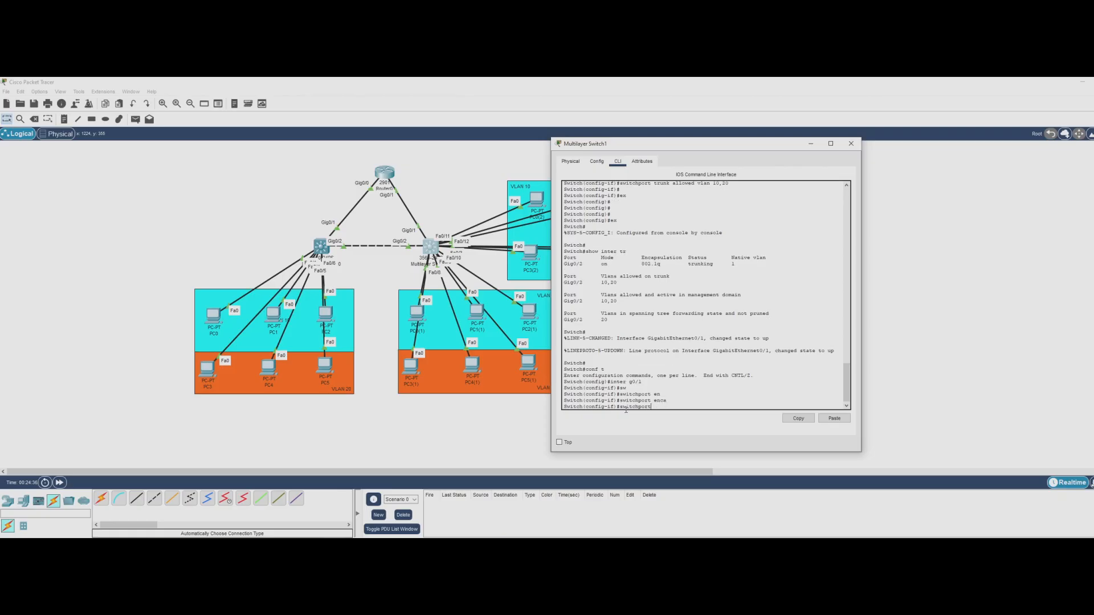
pyautogui.write('tr')
pyautogui.press('Tab')
pyautogui.write('en')
pyautogui.press('Tab')
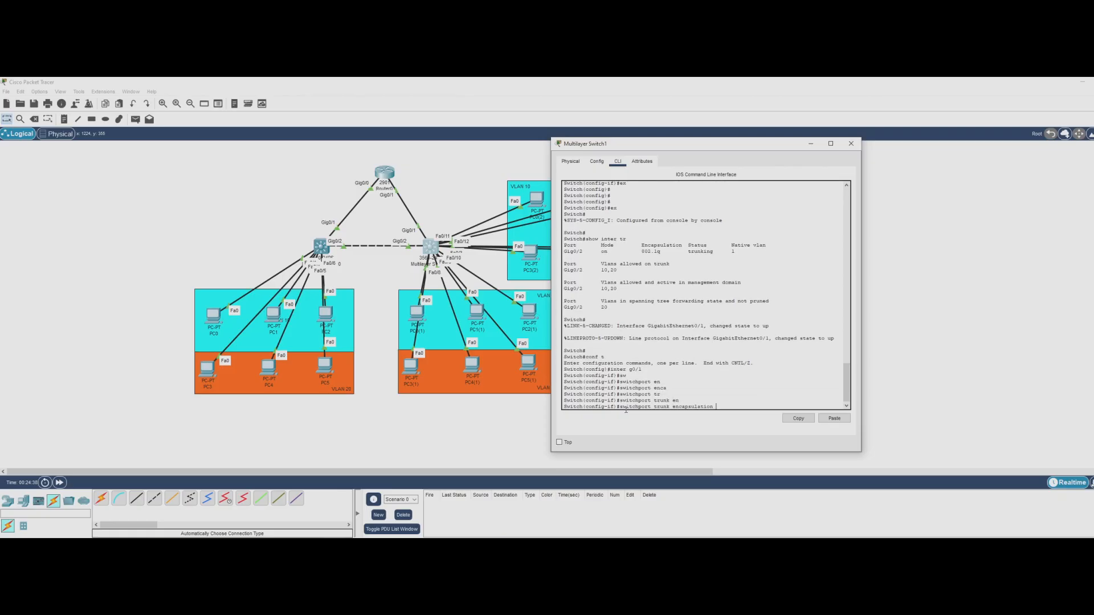
pyautogui.write('d')
pyautogui.press('Tab')
pyautogui.write('ot1q')
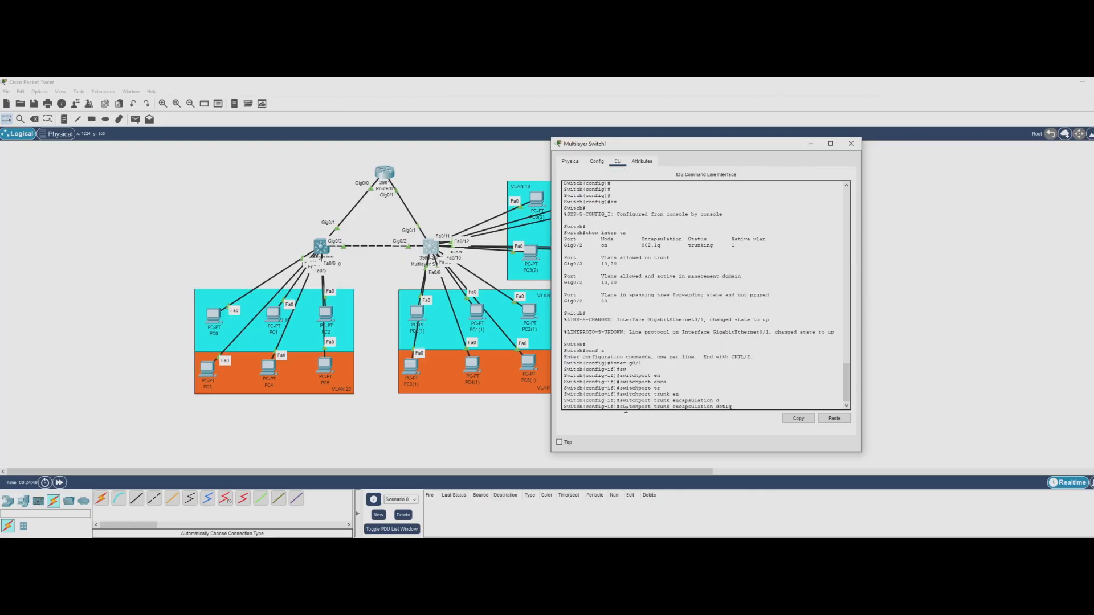
pyautogui.press('Return')
# Set the switchport mode of Multilayer Switch1's g0/1 interface to trunk.
pyautogui.write('sw')
pyautogui.press('Tab')
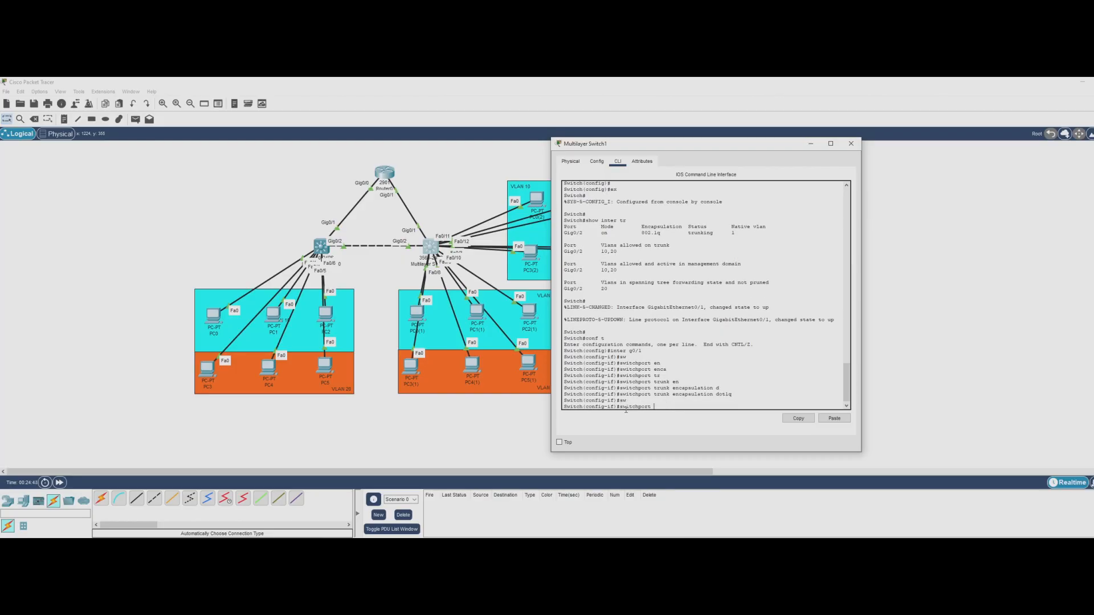
pyautogui.write('m')
pyautogui.press('Tab')
pyautogui.write('tr')
pyautogui.press('Tab')
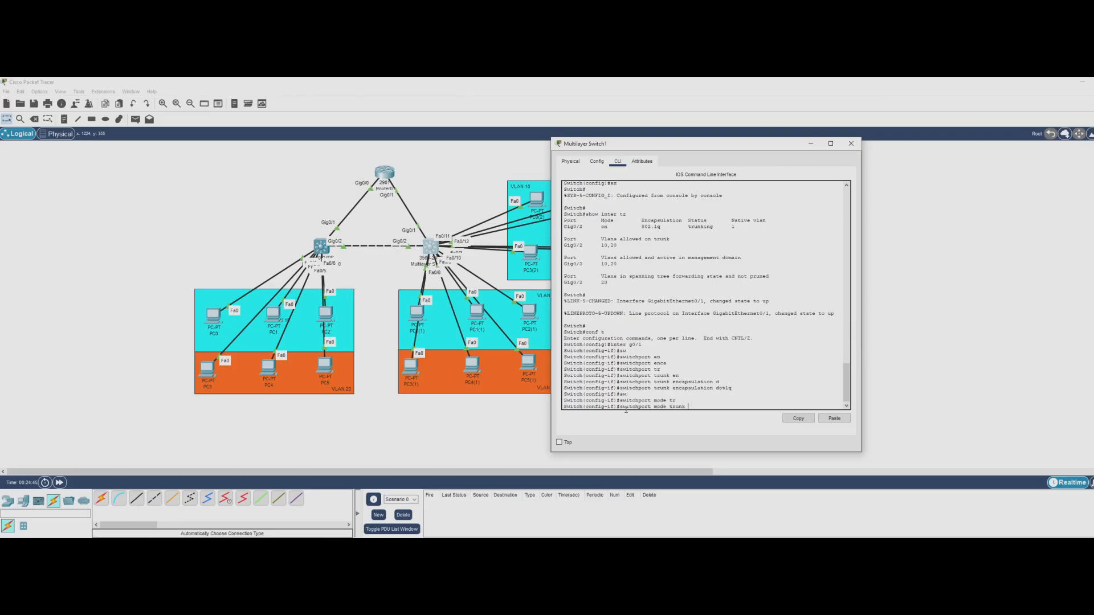
pyautogui.press('Return')
# Allow VLANs 10 and 20 on Multilayer Switch1's g0/1 trunk and leave configuration mode.
pyautogui.write('sw')
pyautogui.press('Tab')
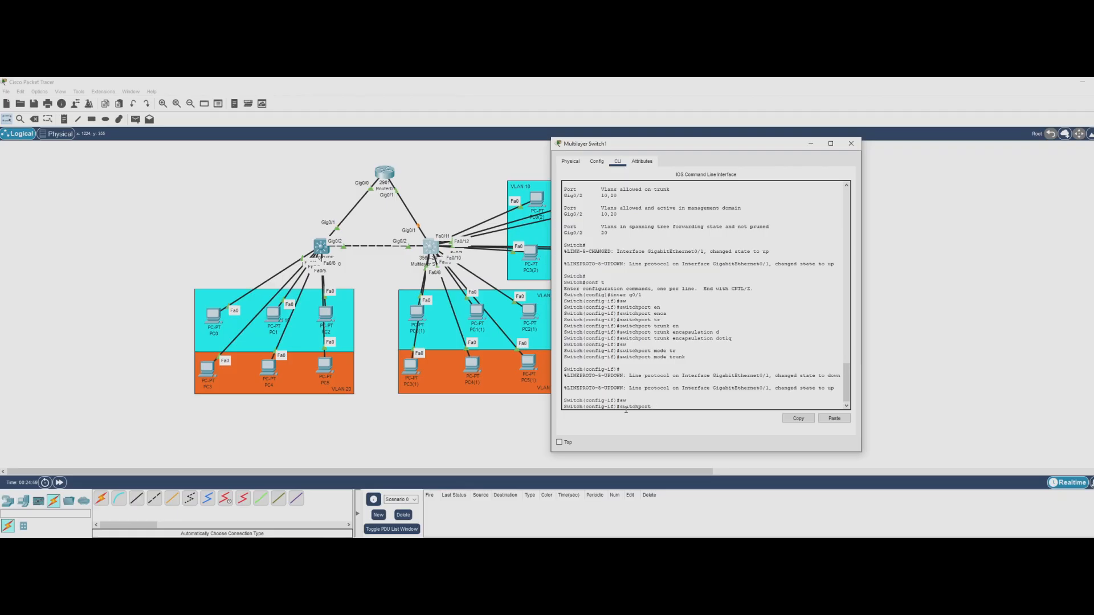
pyautogui.write('tr')
pyautogui.press('Tab')
pyautogui.write('allo')
pyautogui.press('Tab')
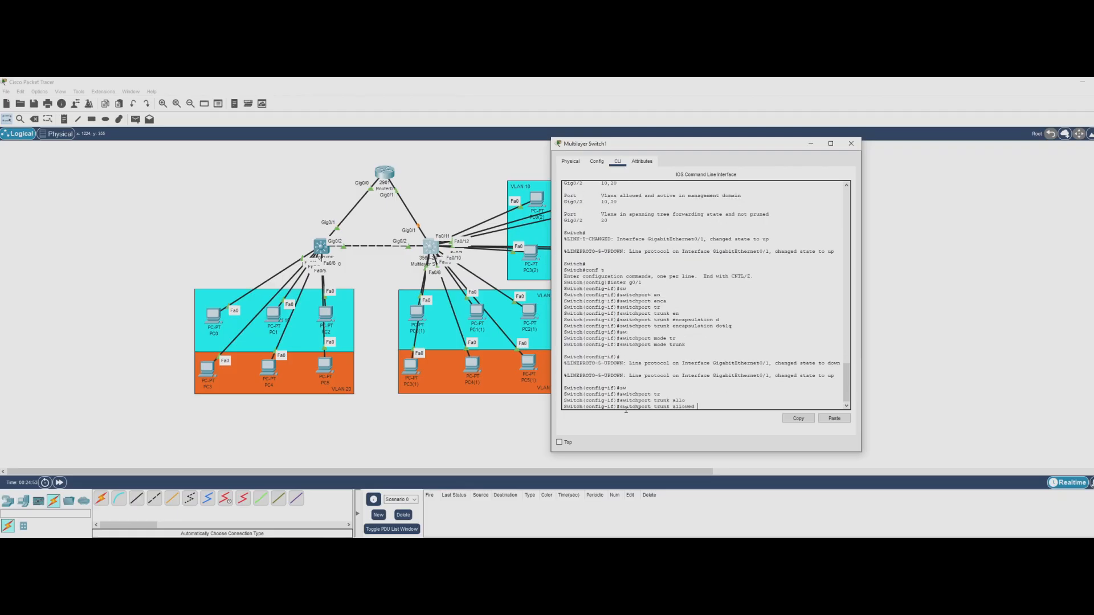
pyautogui.write('vlan 10,20')
pyautogui.press('Return')
pyautogui.press('Return')
pyautogui.write('ex')
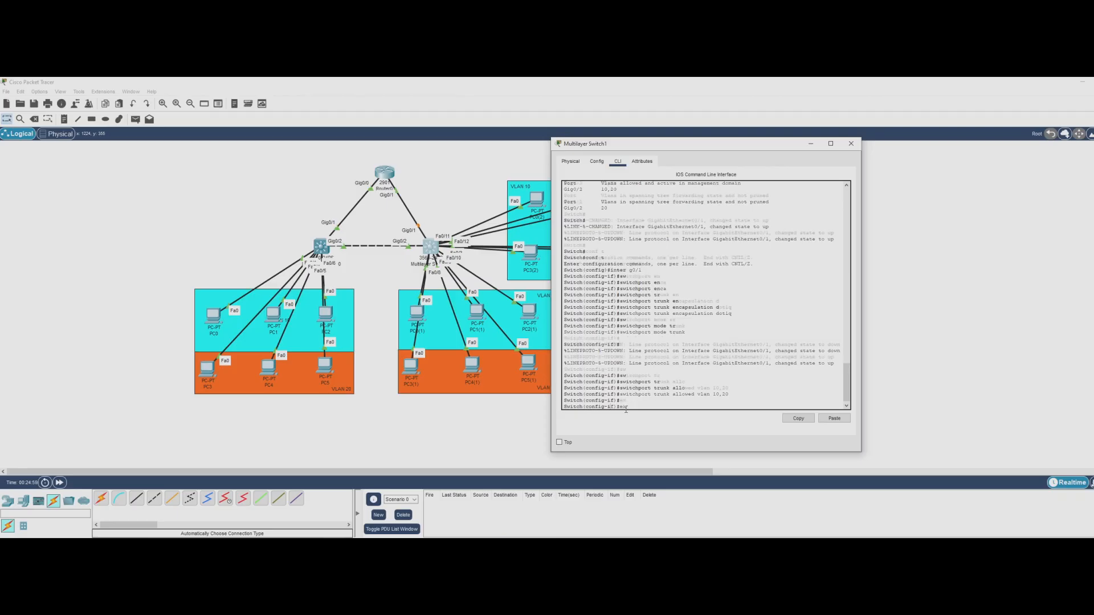
pyautogui.press('Return')
pyautogui.write('ex')
pyautogui.press('Return')
# Display the interface trunk summary on Multilayer Switch1 to check g0/1, and close the switch's window.
pyautogui.write('show inter tr')
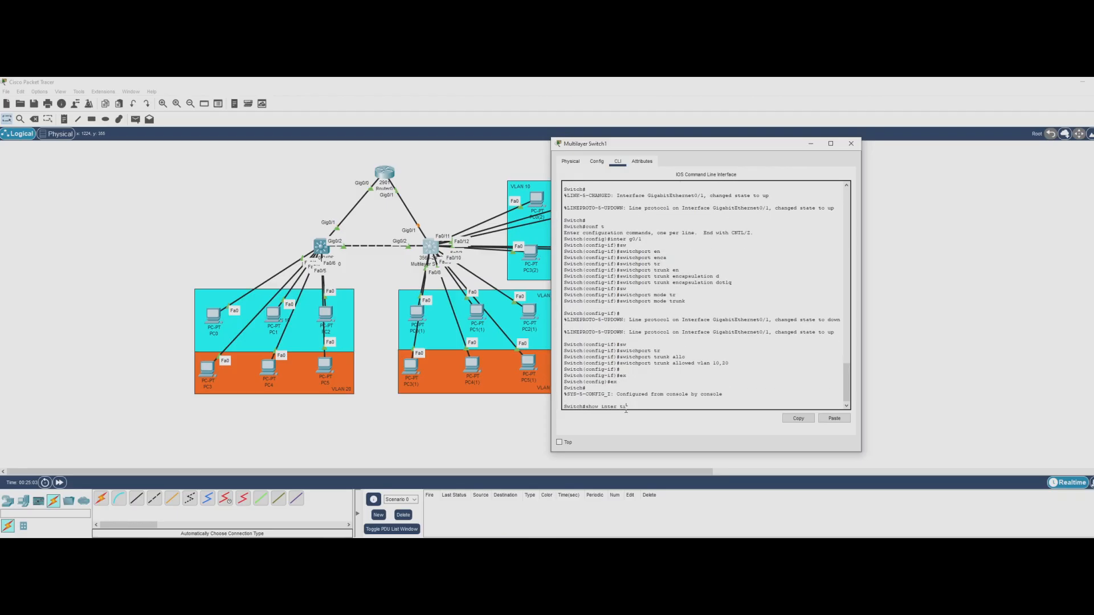
pyautogui.press('Return')
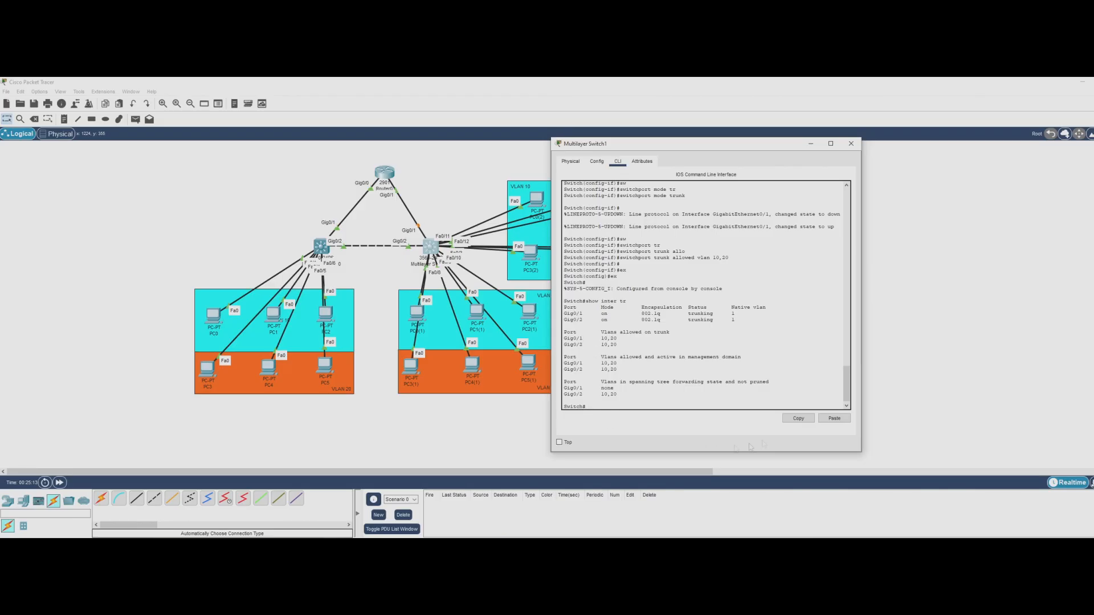
pyautogui.click(851, 144)
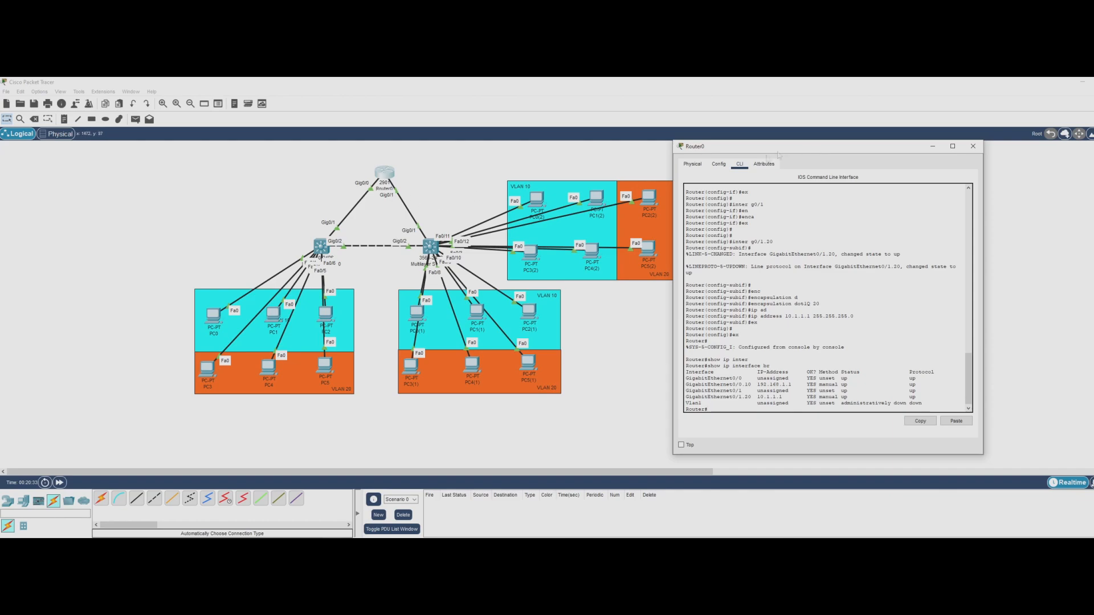
# Enter global configuration mode on Router0 and exclude address 192.168.1.1 from DHCP assignment.
pyautogui.moveTo(813, 147); pyautogui.dragTo(661, 141)
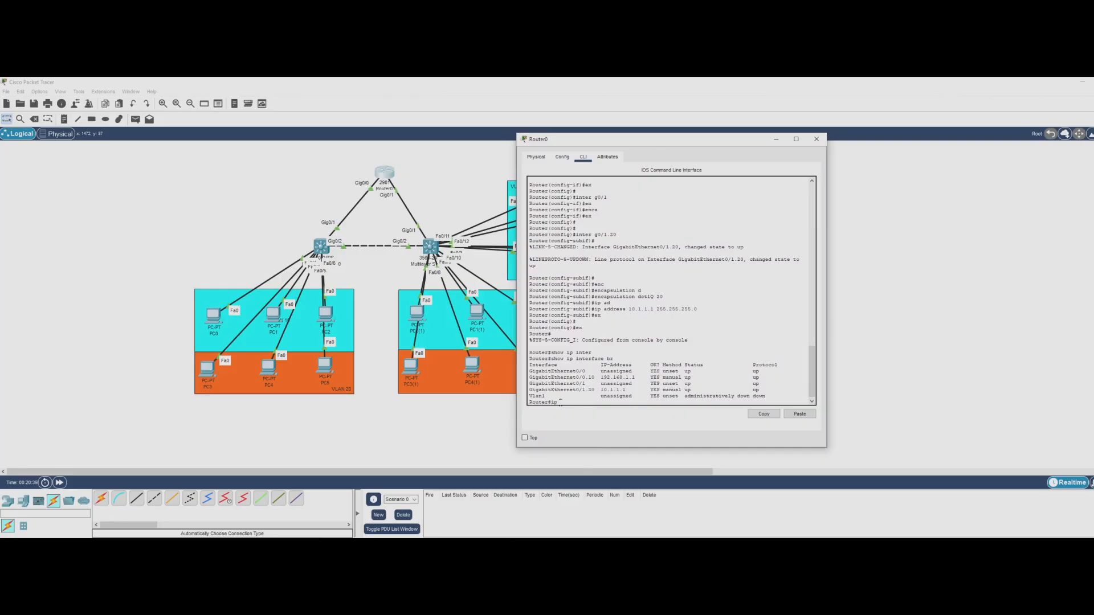
pyautogui.write('conf t')
pyautogui.press('Return')
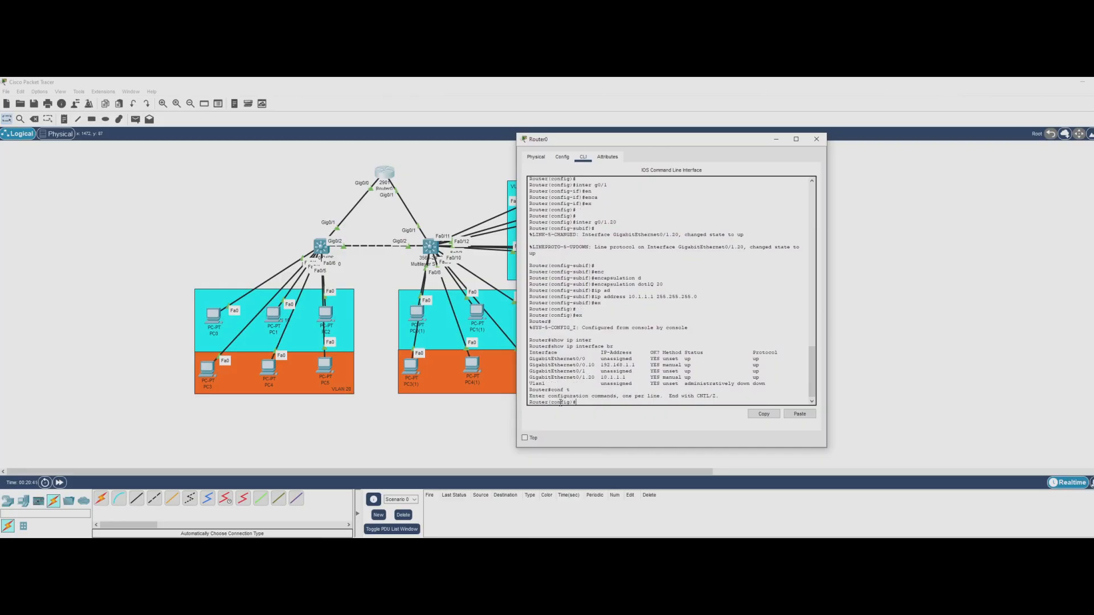
pyautogui.write('ip dh')
pyautogui.press('Tab')
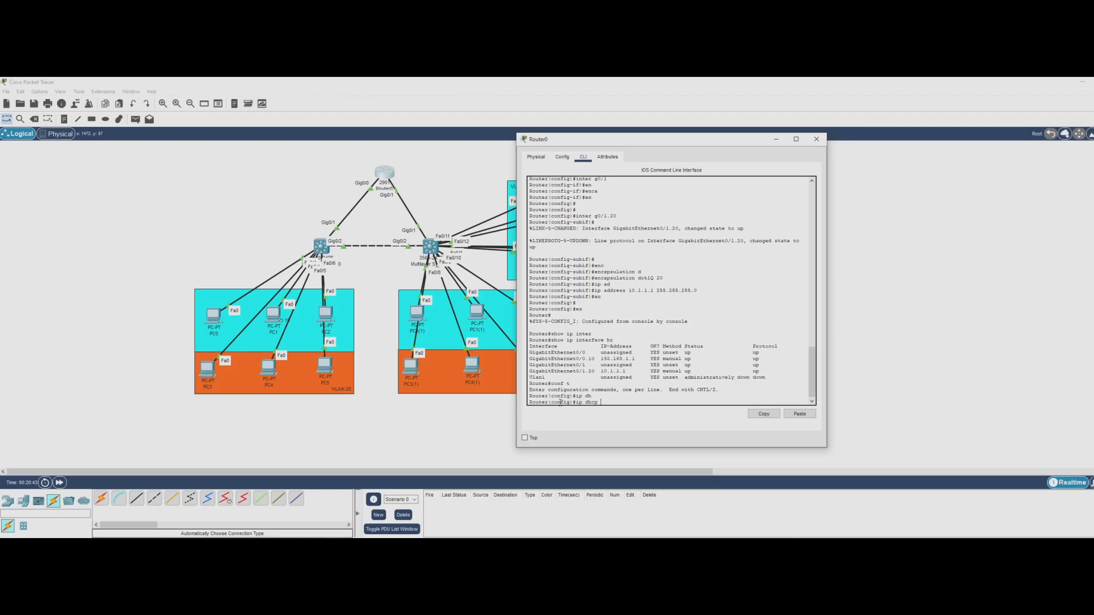
pyautogui.write('ex')
pyautogui.press('Tab')
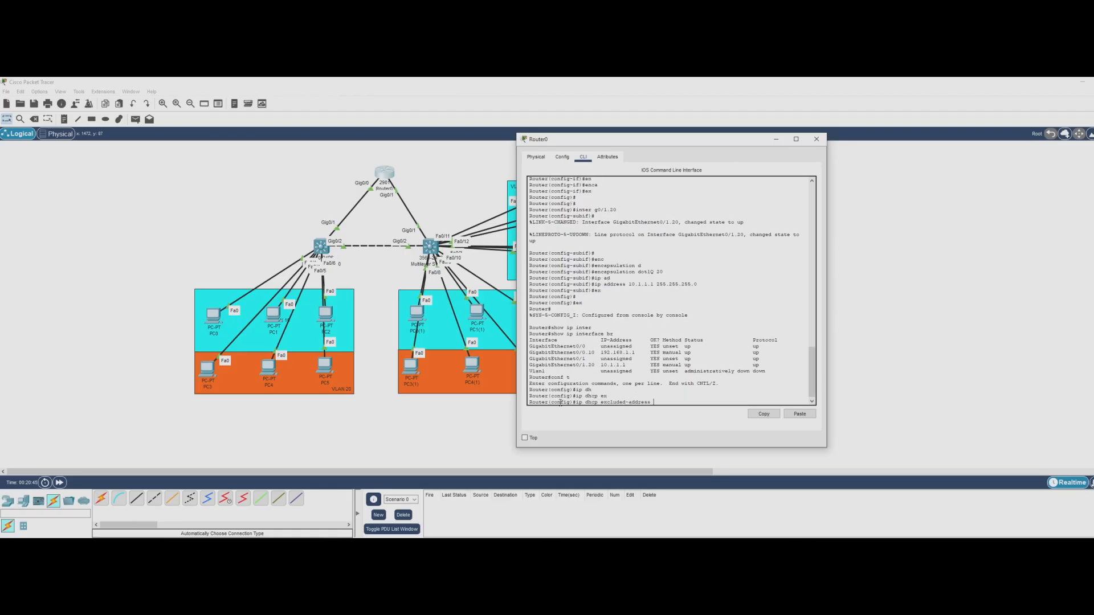
pyautogui.write('192 168')
pyautogui.press('Return')
# Exclude address 10.1.1.1 from DHCP assignment on Router0.
pyautogui.write('ip dh')
pyautogui.press('Tab')
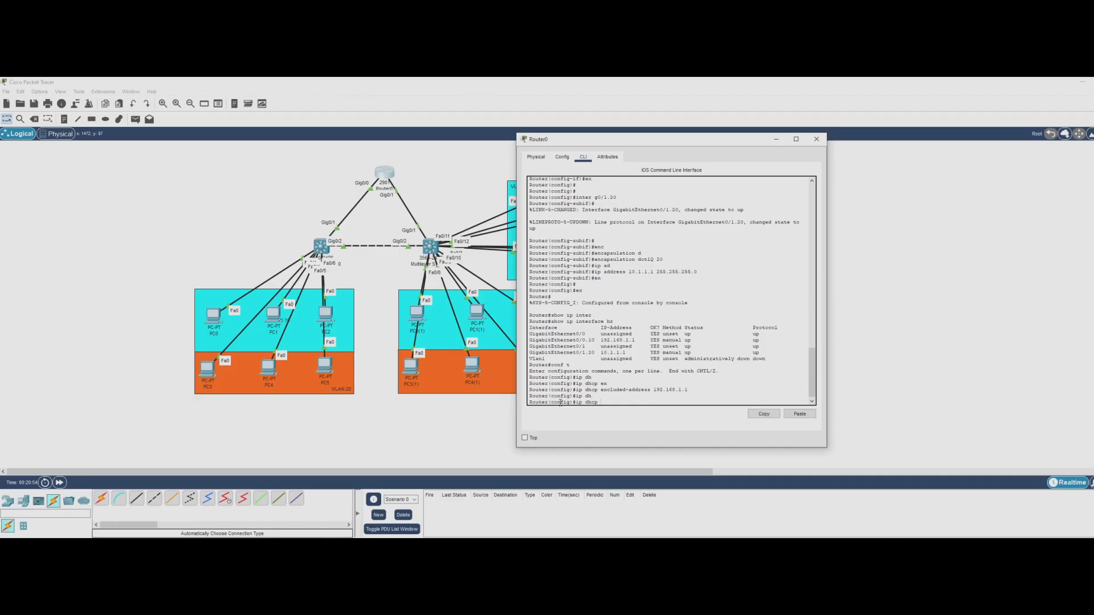
pyautogui.write('ex')
pyautogui.press('Tab')
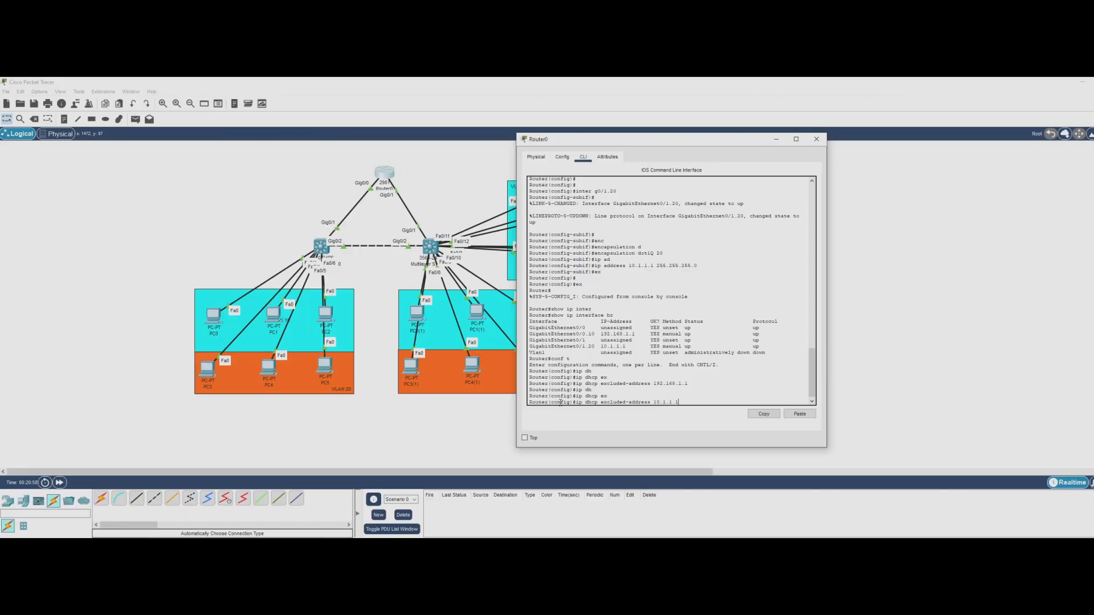
pyautogui.press('Return')
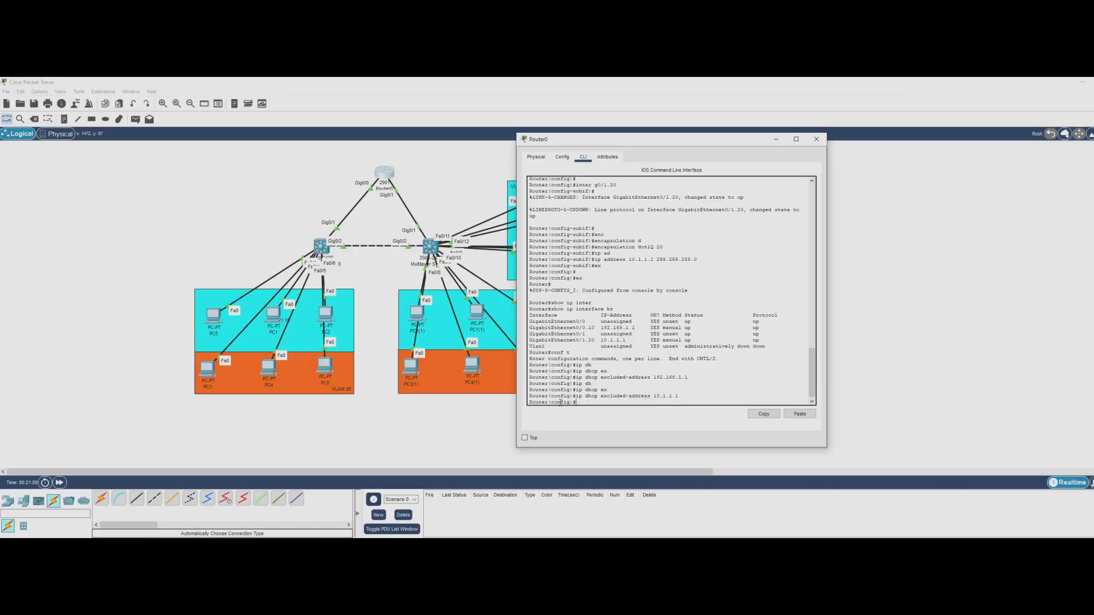
# Create a DHCP pool named VLAN10 on Router0.
pyautogui.write('ip dh')
pyautogui.press('Tab')
pyautogui.write('p')
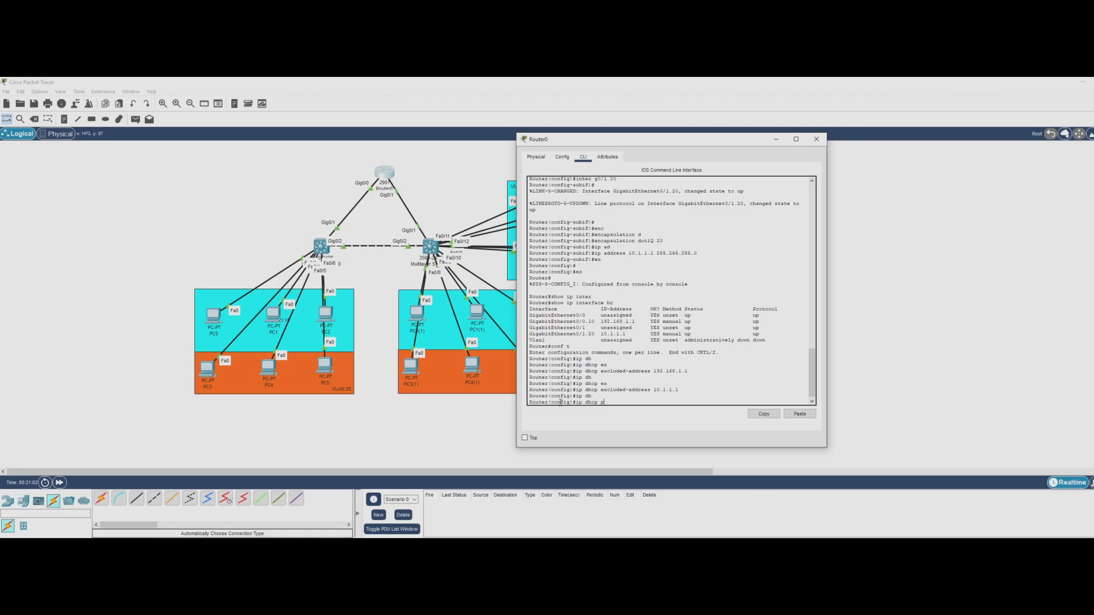
pyautogui.write('o')
pyautogui.press('Tab')
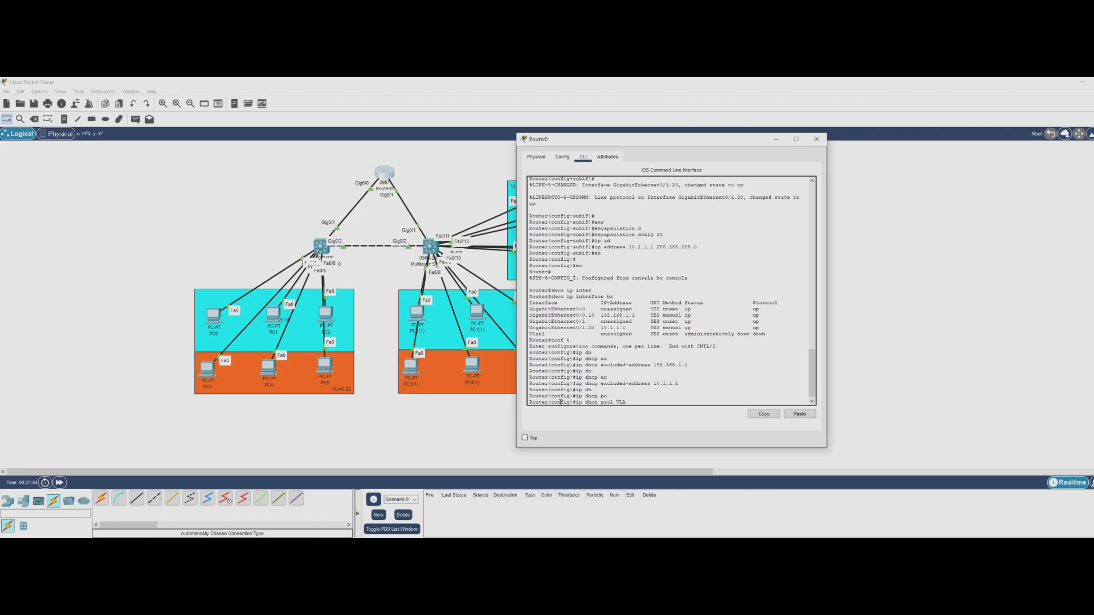
pyautogui.write('VLAN10')
pyautogui.press('Return')
# Set the VLAN10 pool's network to 192.168.1.1 255.255.255.0 and its default router to 192.168.1.1.
pyautogui.write('net')
pyautogui.press('Tab')
pyautogui.write('192.168.')
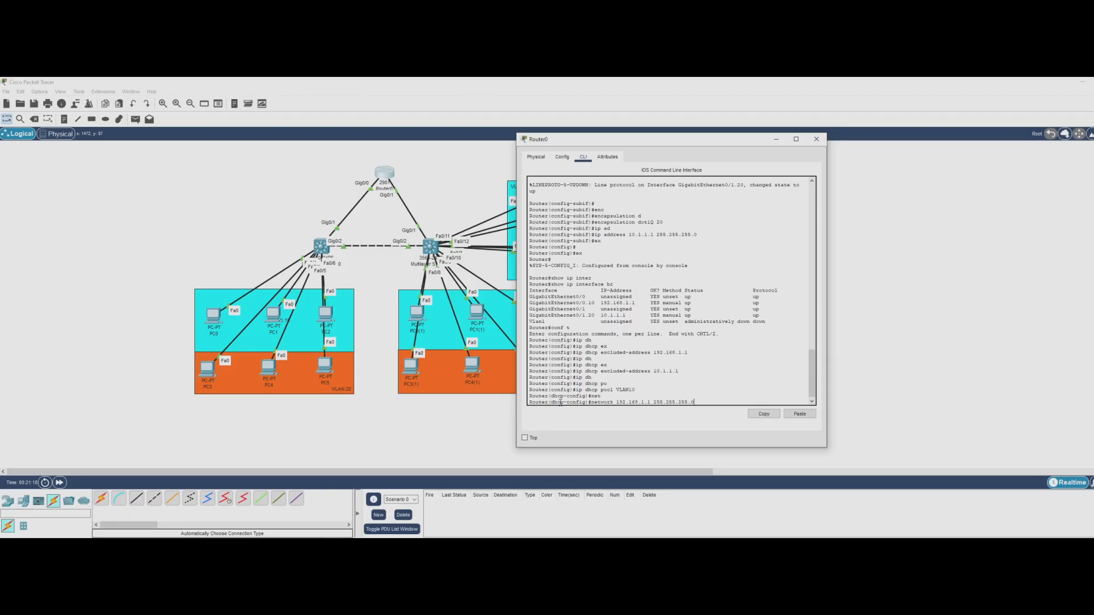
pyautogui.press('Return')
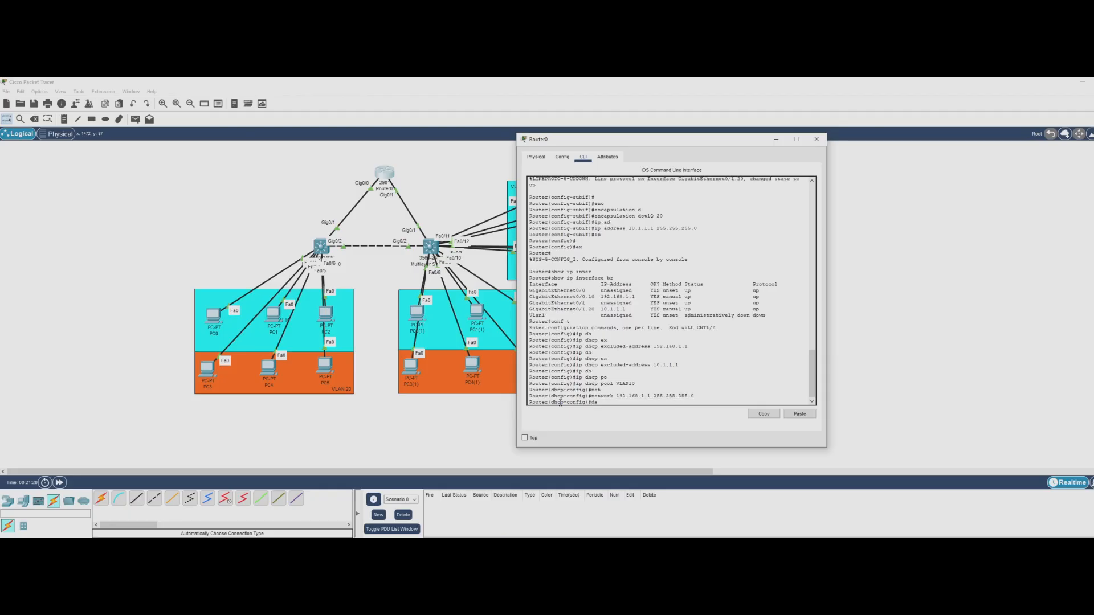
pyautogui.write('f')
pyautogui.press('Tab')
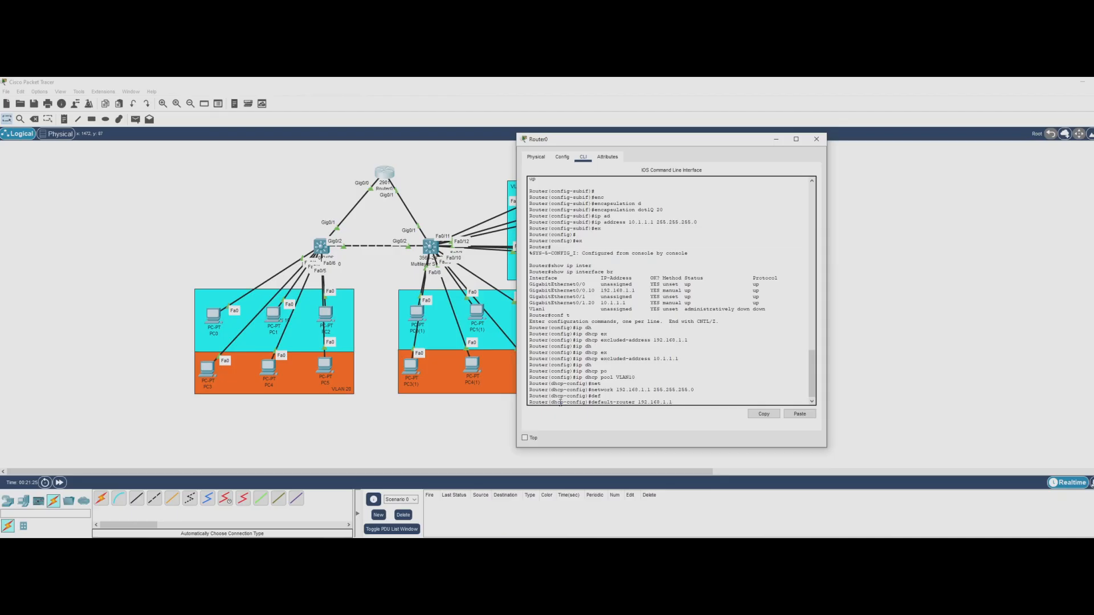
pyautogui.press('Return')
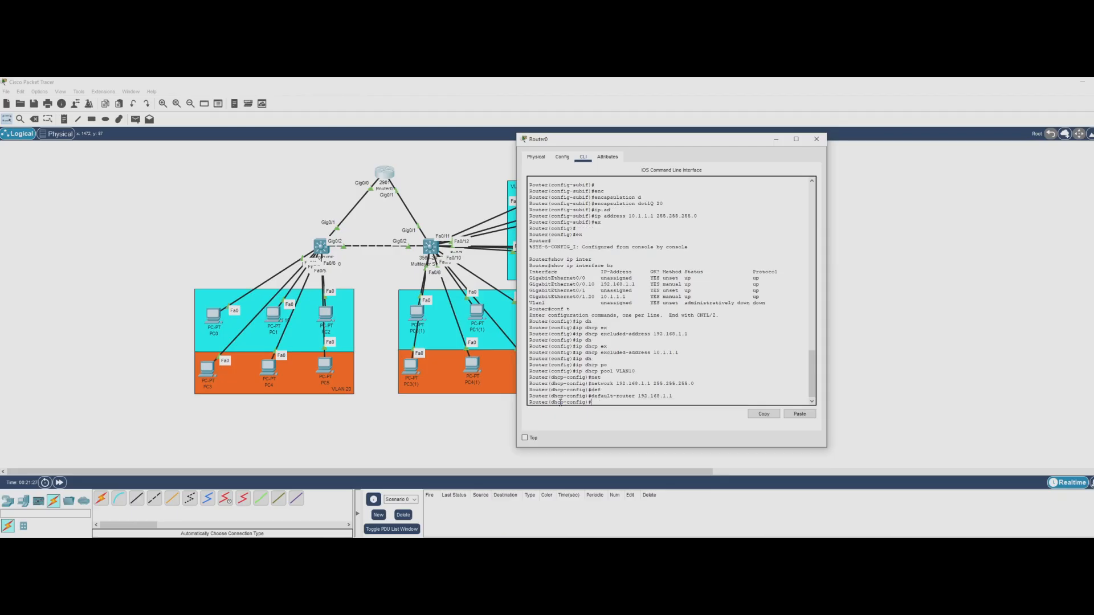
# Set the VLAN10 pool's DNS server to 8.8.4.4 and leave its DHCP pool configuration.
pyautogui.write('dn')
pyautogui.press('Tab')
pyautogui.write('8.8.4.4')
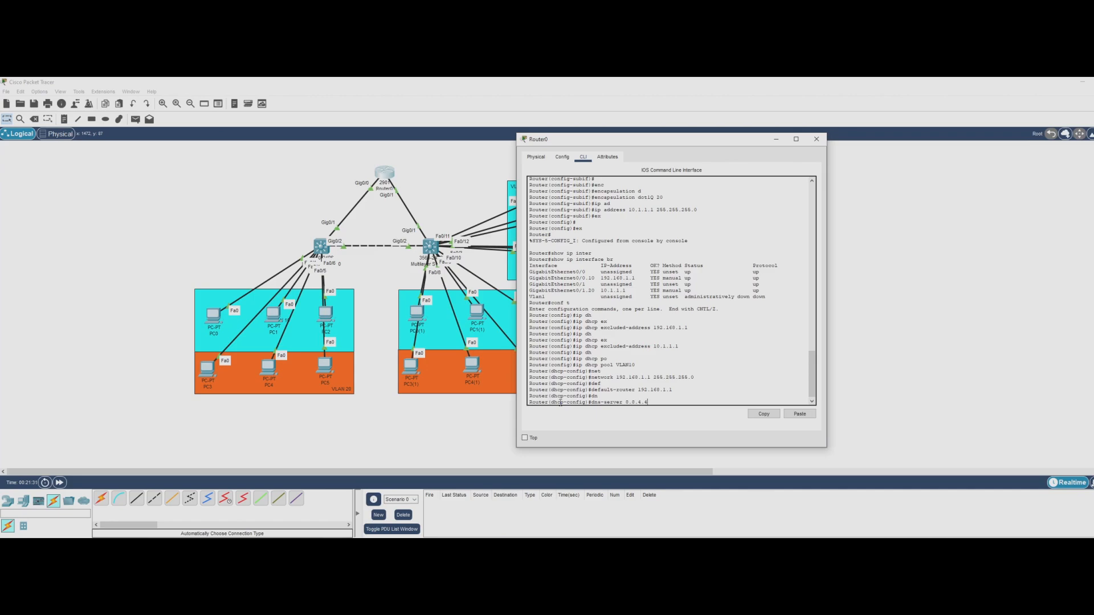
pyautogui.press('Return')
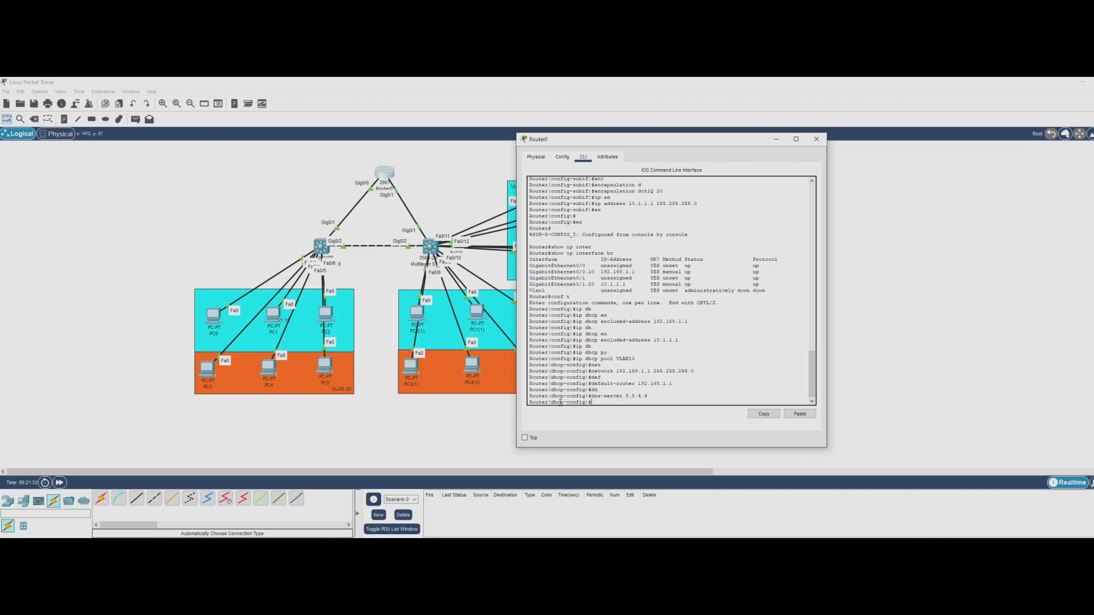
pyautogui.write('ex')
pyautogui.press('Return')
# Create a DHCP pool named VLAN20 on Router0.
pyautogui.write('ip dh')
pyautogui.press('Tab')
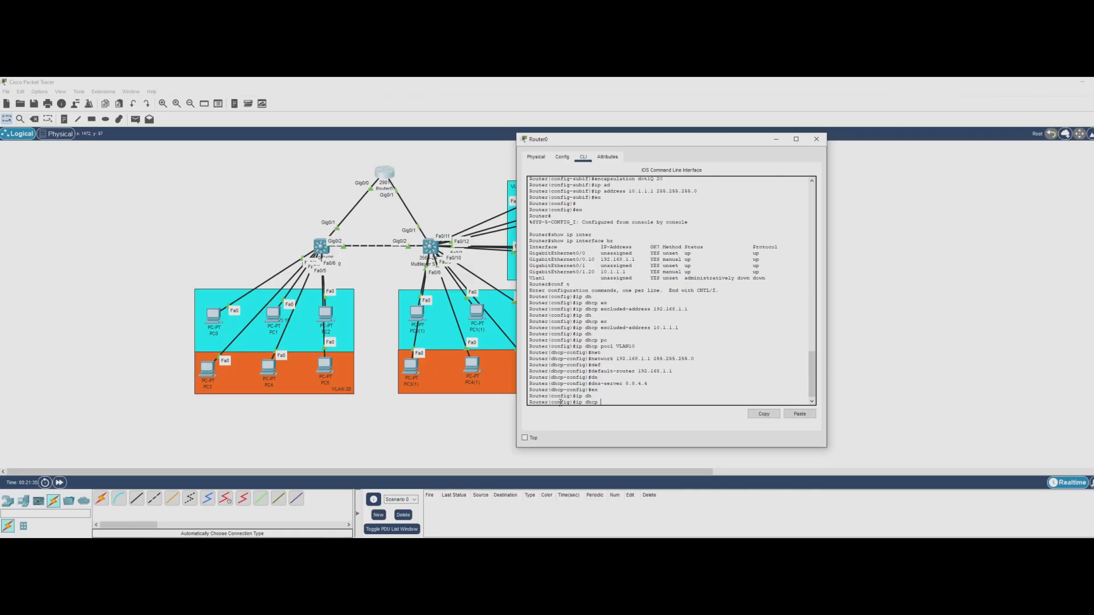
pyautogui.write('pool')
pyautogui.press('Tab')
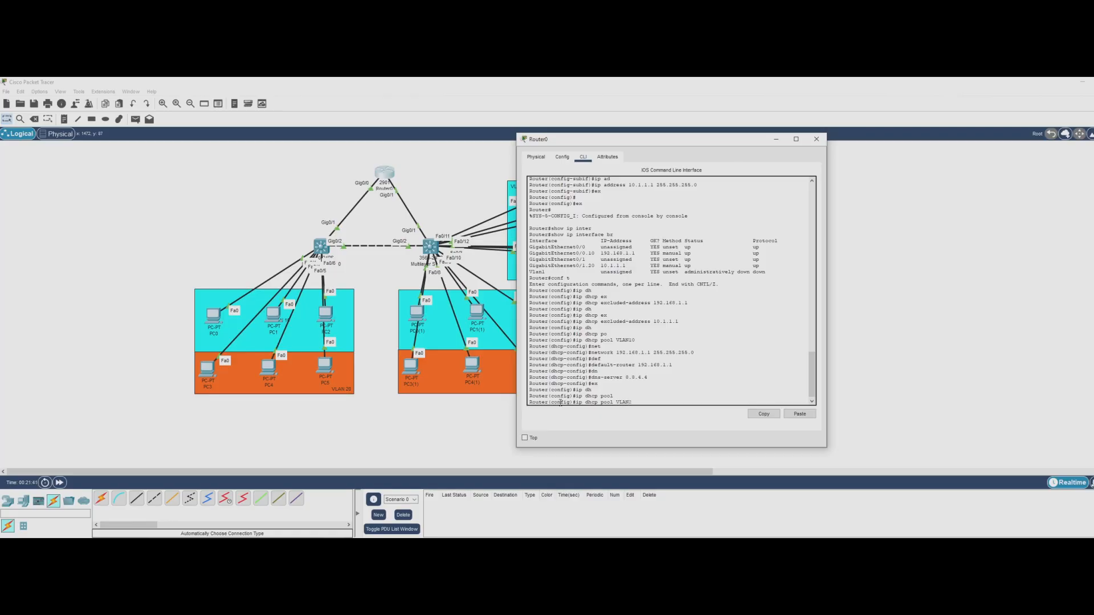
pyautogui.write('VLAN20')
pyautogui.press('Return')
# Set the VLAN20 pool's network to 10.1.1.0 255.255.255.0 and its default router to 10.1.1.1.
pyautogui.write('net')
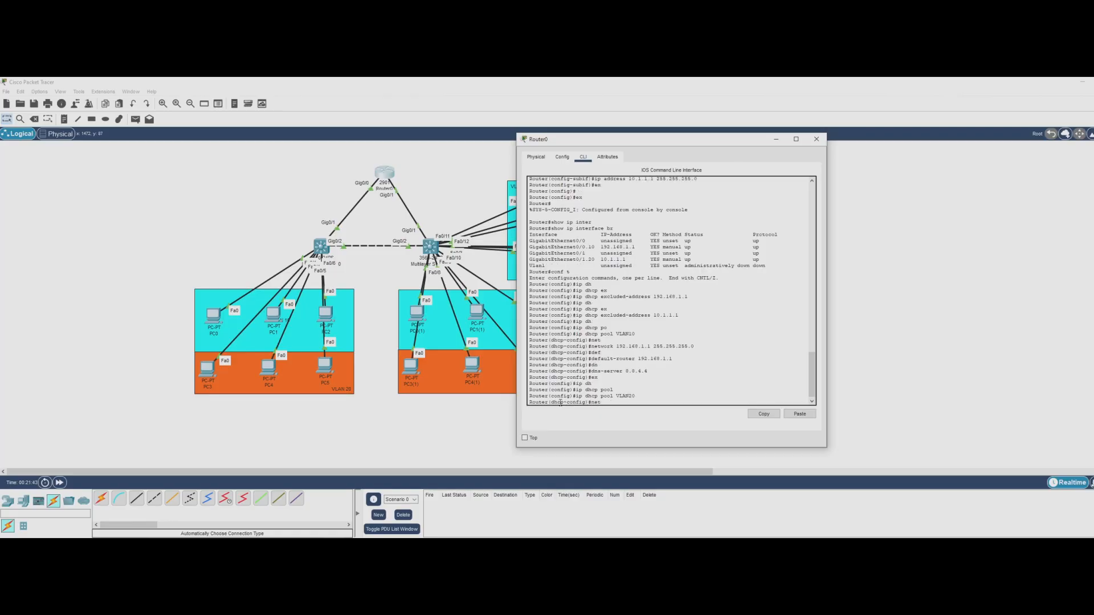
pyautogui.press('Tab')
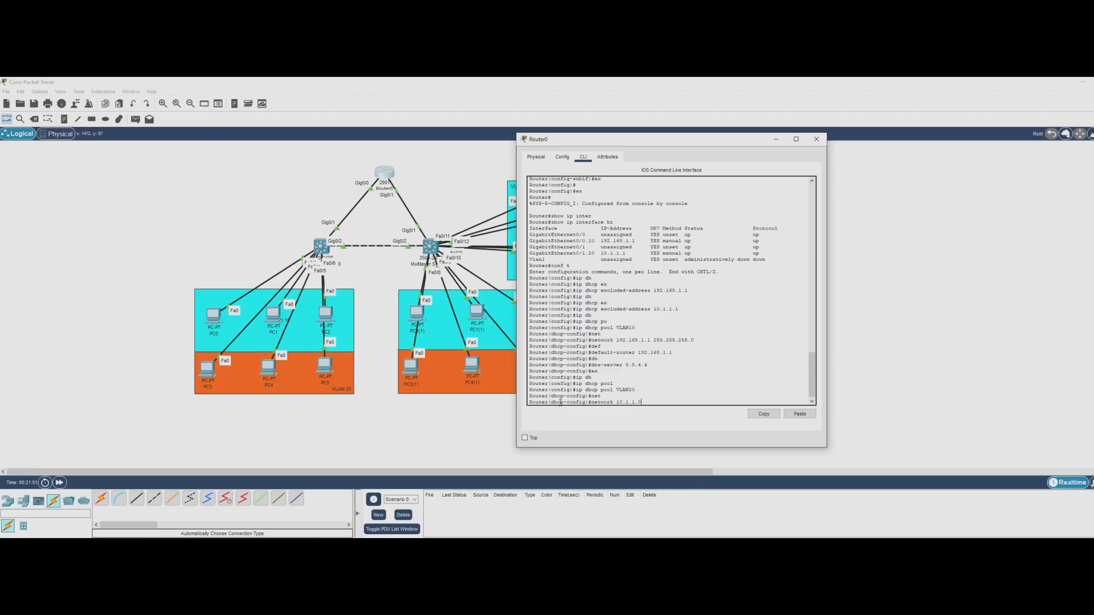
pyautogui.write('.255.255.0')
pyautogui.press('Return')
pyautogui.write('de')
pyautogui.press('Tab')
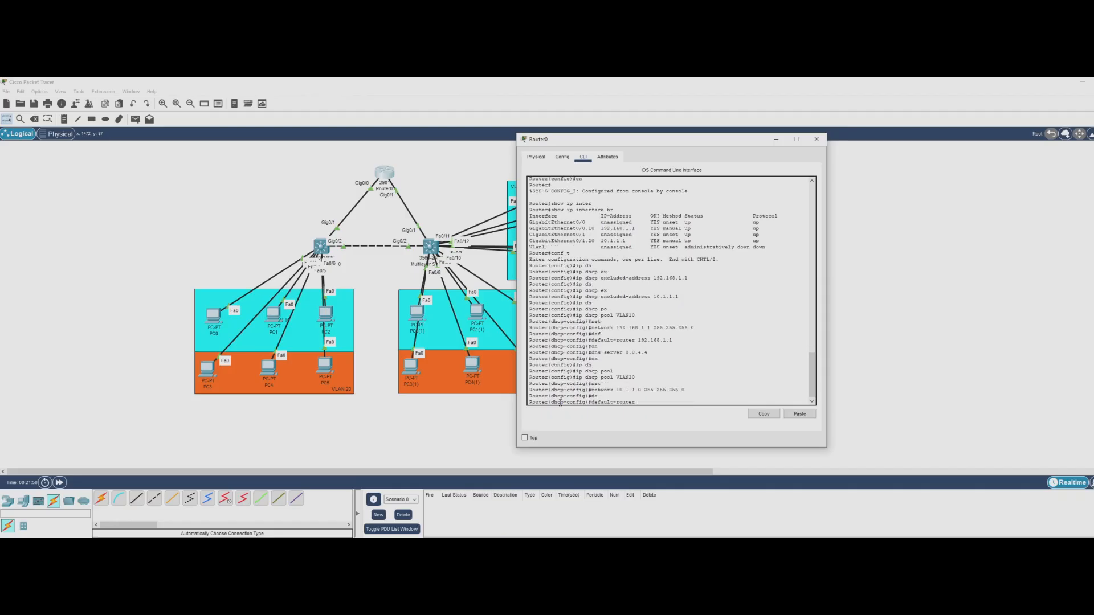
pyautogui.write('10.1.1.1')
pyautogui.press('Return')
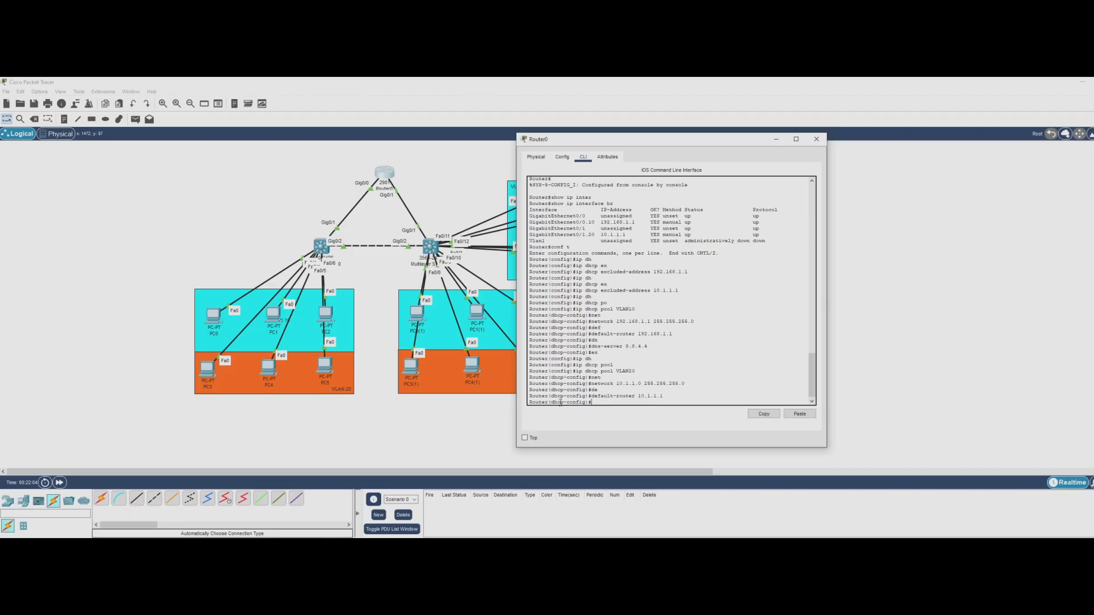
# Set the VLAN20 pool's DNS server to 8.8.4.4 and return Router0 to privileged EXEC mode.
pyautogui.write('dn')
pyautogui.press('Tab')
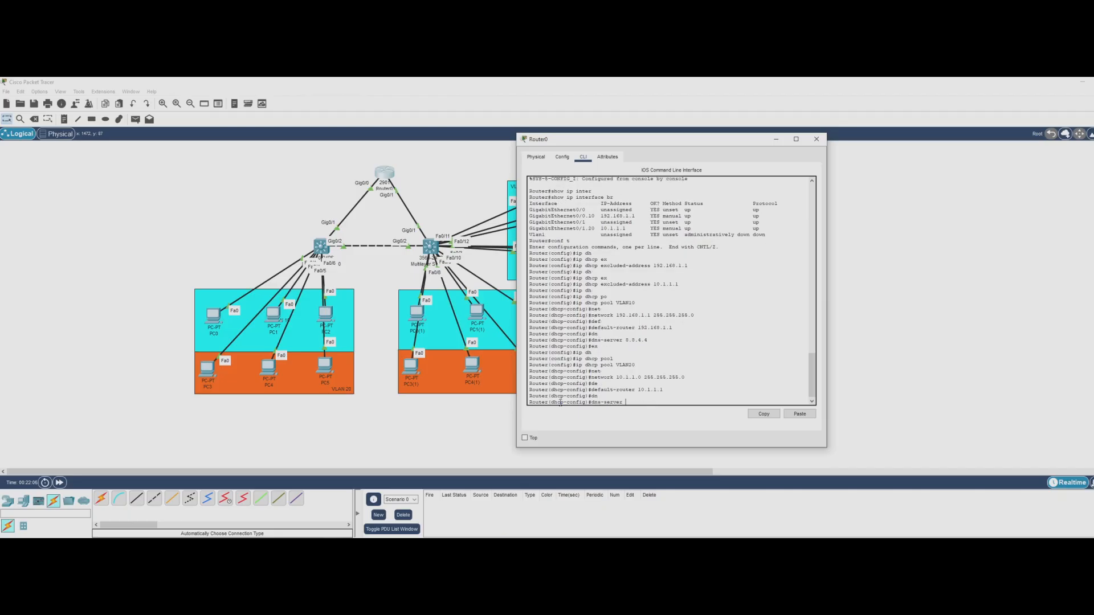
pyautogui.write('8.8.4.4')
pyautogui.press('Return')
pyautogui.press('Return')
pyautogui.write('ex')
pyautogui.press('Return')
pyautogui.press('Return')
pyautogui.press('Return')
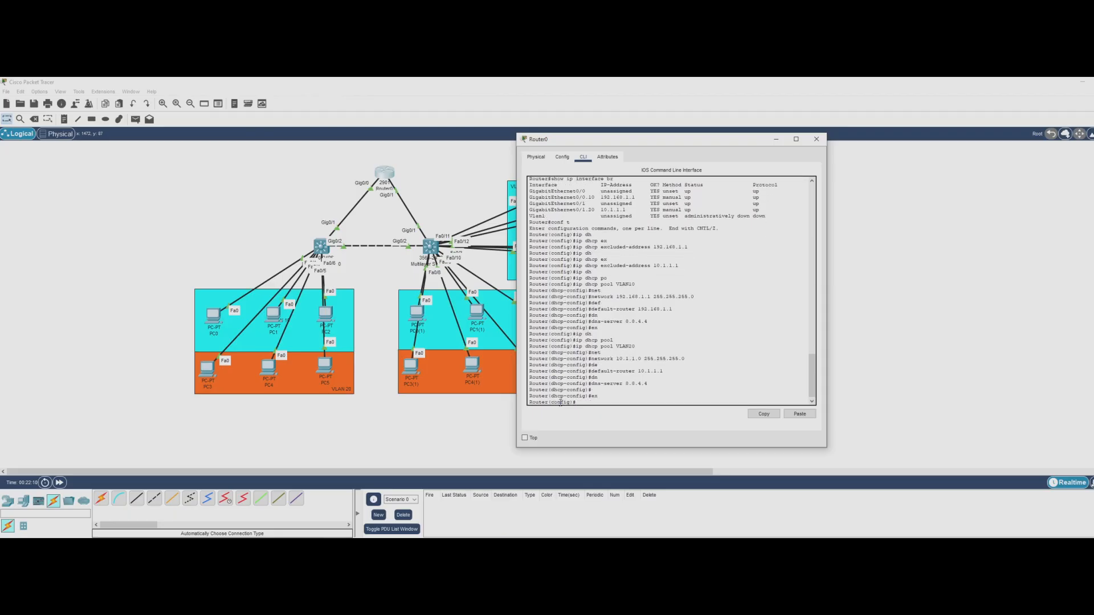
pyautogui.write('ex')
pyautogui.press('Return')
pyautogui.press('Return')
pyautogui.press('Return')
pyautogui.write('show dh')
pyautogui.press('Tab')
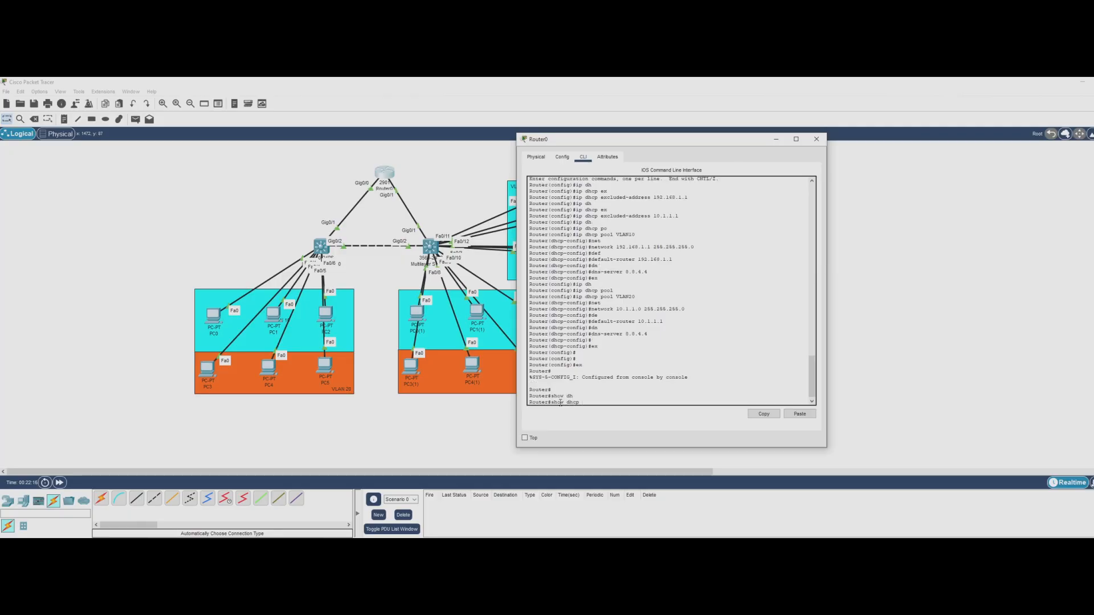
pyautogui.write('po')
pyautogui.press('Tab')
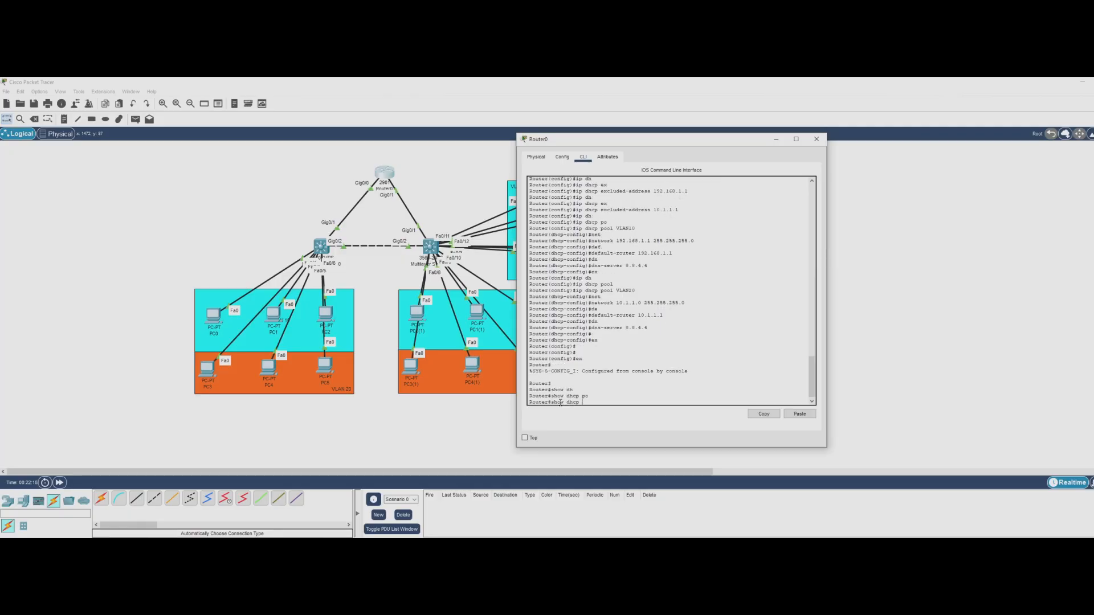
pyautogui.write('?')
pyautogui.press('BackSpace')
pyautogui.press('BackSpace')
pyautogui.press('BackSpace')
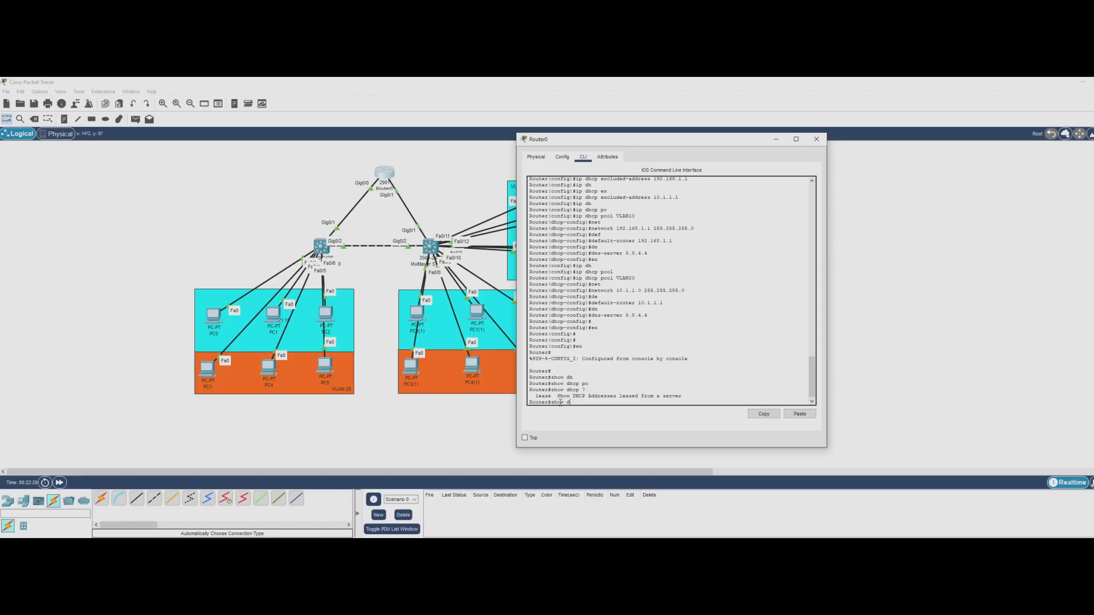
# Display the configured IP DHCP pools on Router0 with show ip dhcp pool, and close the router's window.
pyautogui.write('ip dh')
pyautogui.press('Tab')
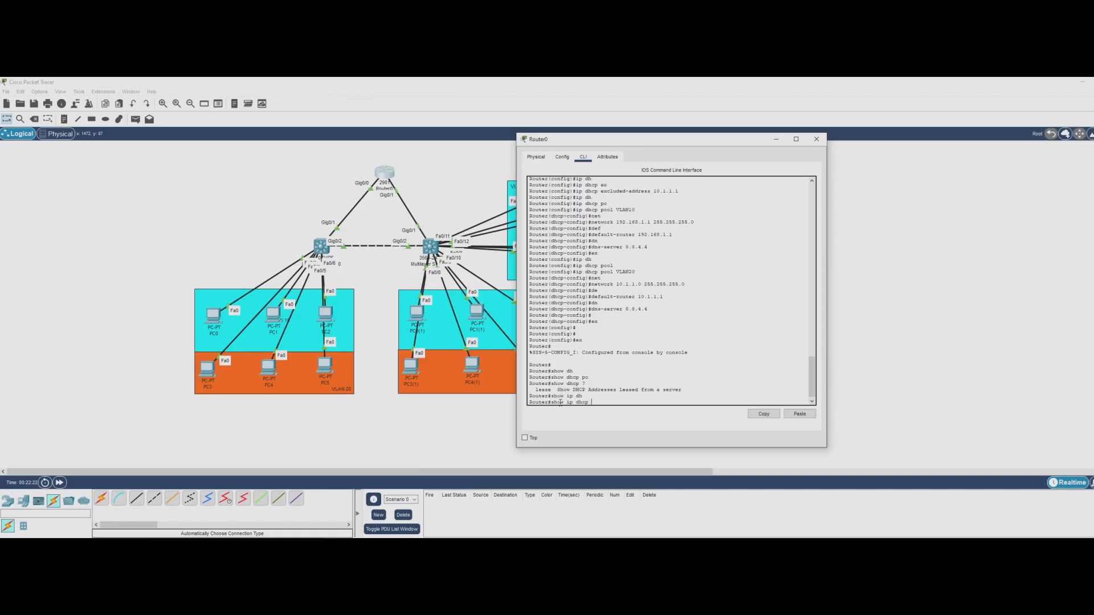
pyautogui.write('po')
pyautogui.press('Tab')
pyautogui.press('Return')
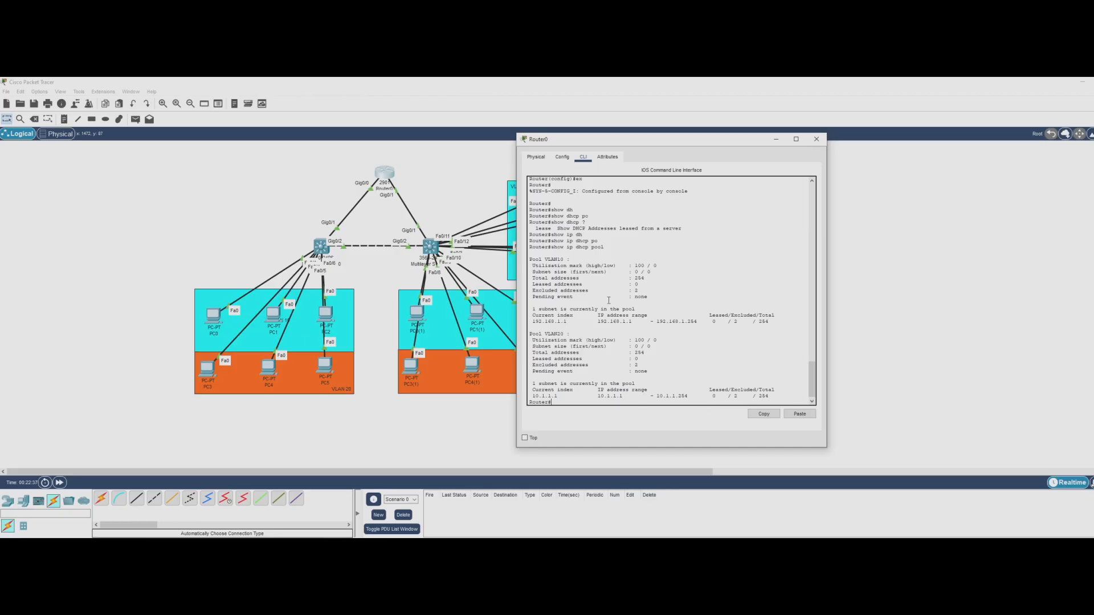
pyautogui.click(817, 139)
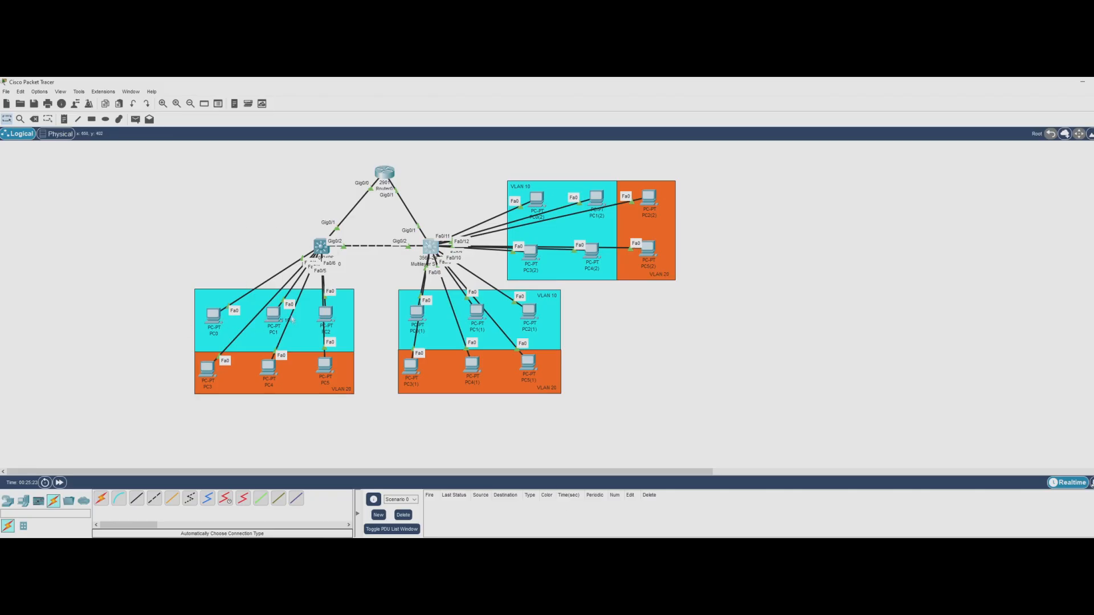
# Set PC0 to obtain its IPv4 configuration through DHCP and close its window.
pyautogui.click(213, 315)
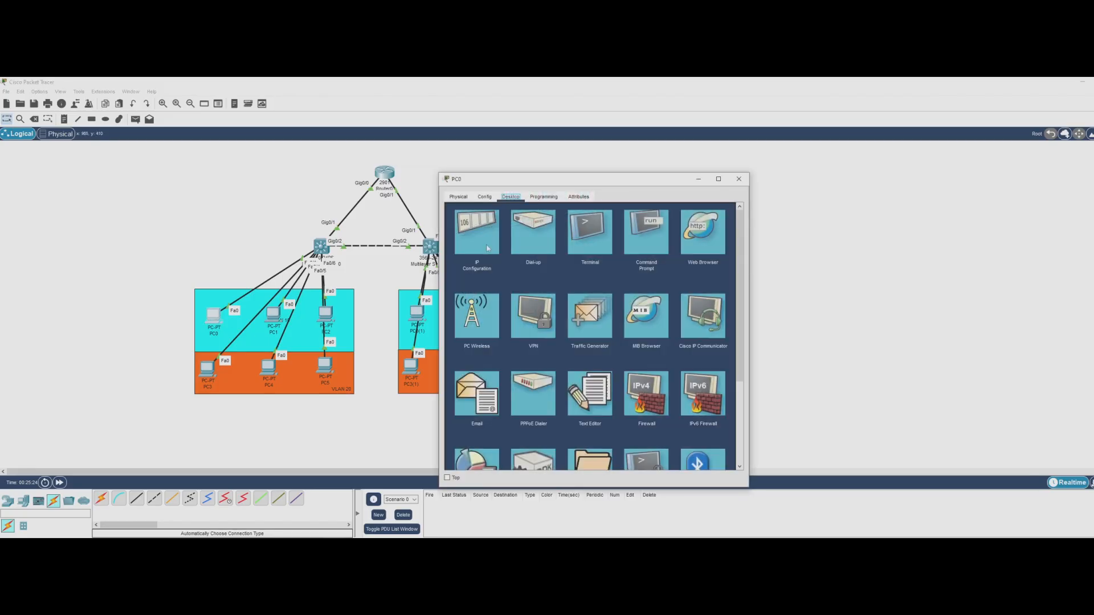
pyautogui.click(488, 249)
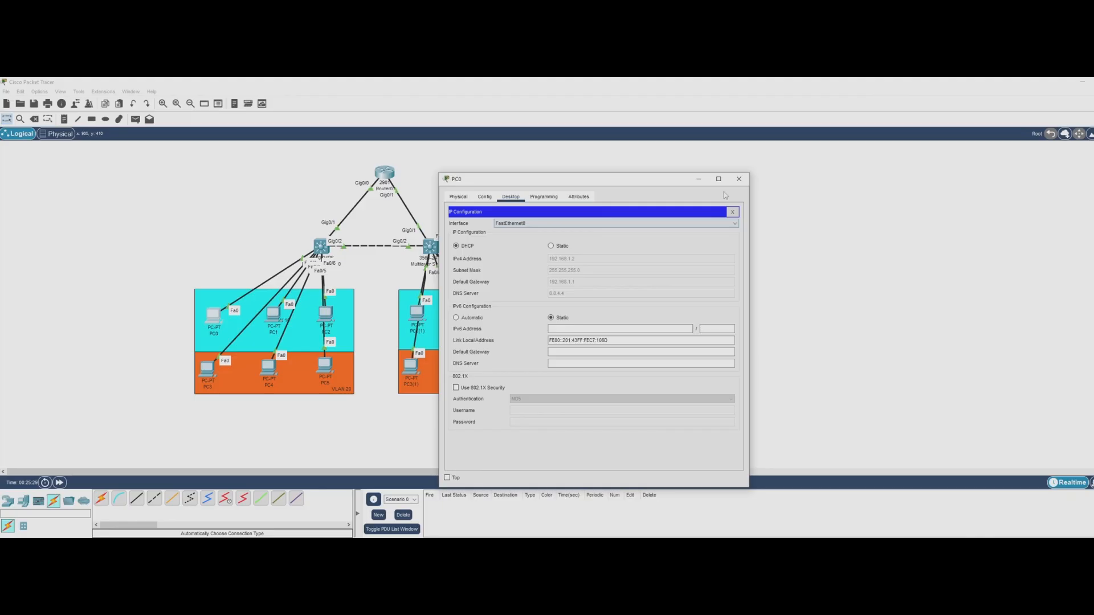
pyautogui.click(739, 179)
# Set PC1 to obtain its IPv4 configuration through DHCP and close its window.
pyautogui.click(278, 317)
pyautogui.click(510, 197)
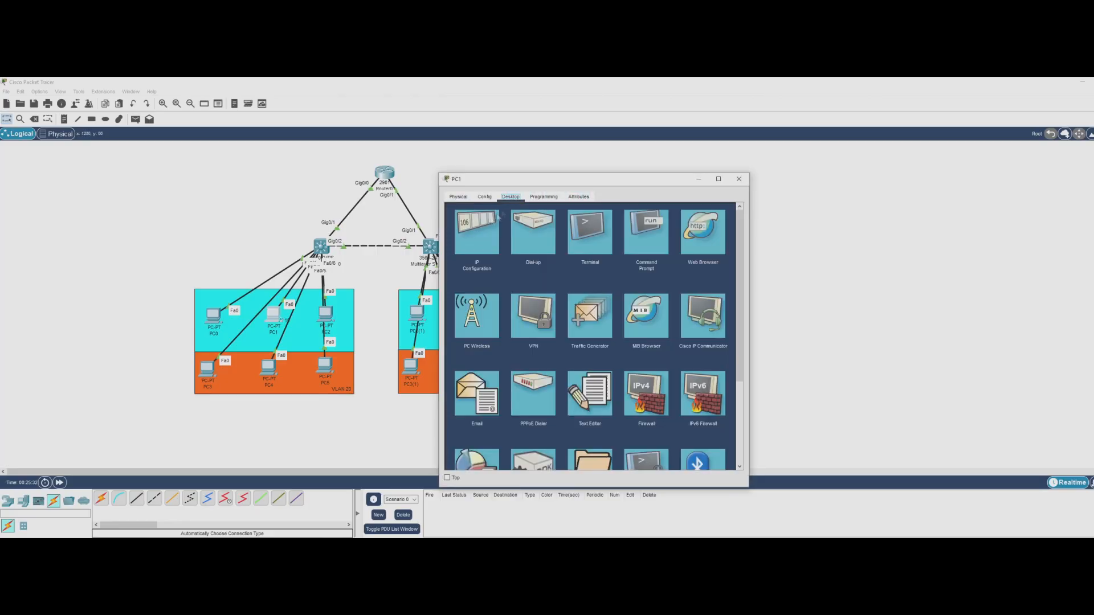
pyautogui.click(479, 234)
pyautogui.click(456, 246)
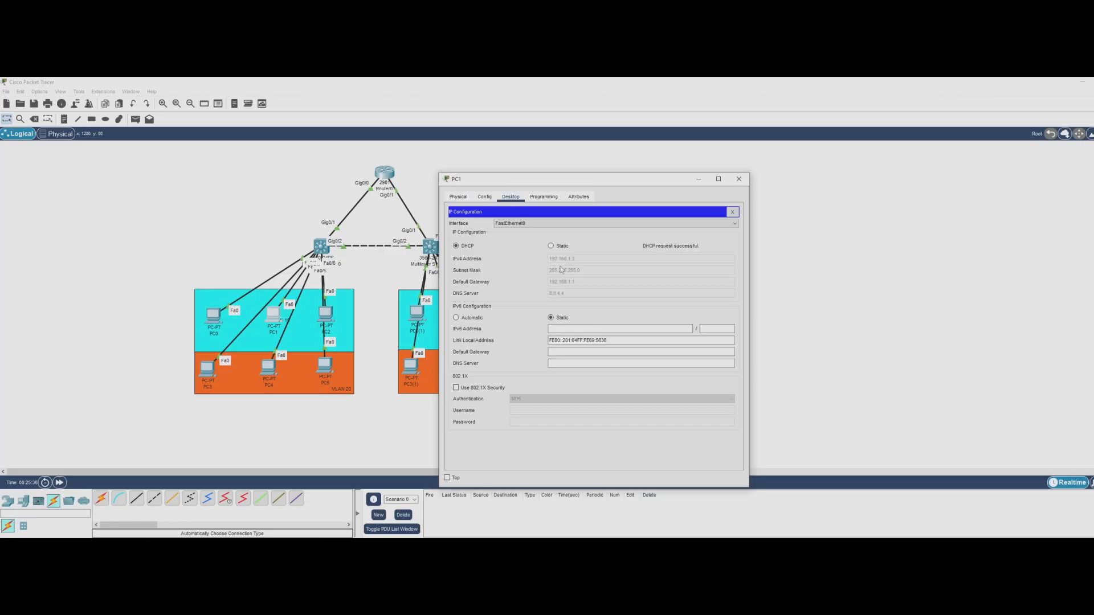
pyautogui.click(739, 179)
# Set PC2 to obtain its IPv4 configuration through DHCP and close its window.
pyautogui.click(326, 314)
pyautogui.click(511, 197)
pyautogui.click(474, 231)
pyautogui.click(467, 246)
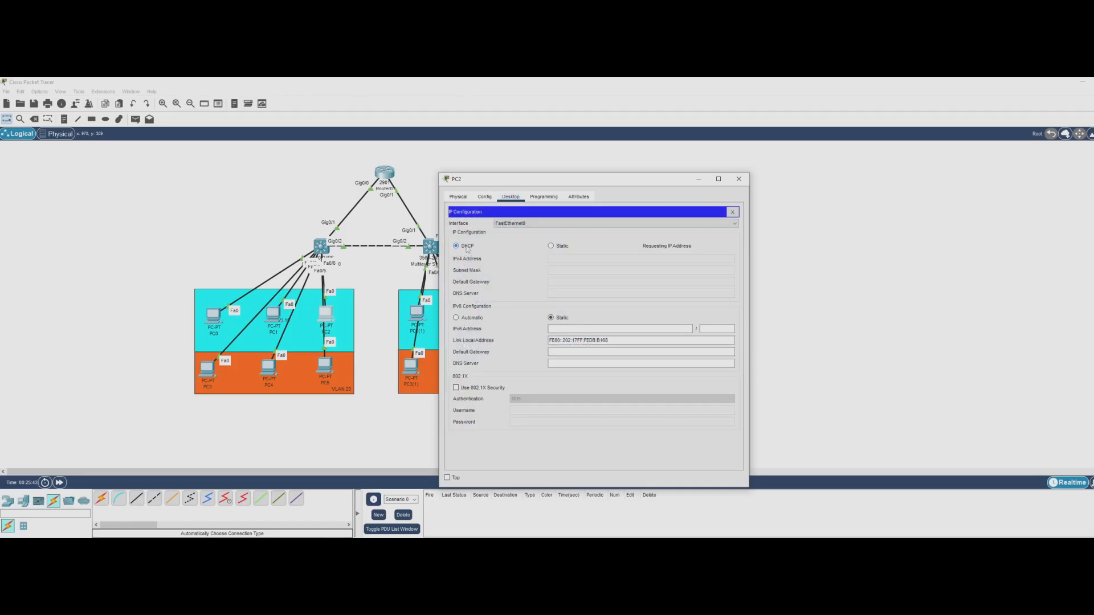
pyautogui.click(739, 180)
# Set PC3 in VLAN 20 to obtain its IPv4 configuration through DHCP.
pyautogui.click(207, 368)
pyautogui.click(511, 197)
pyautogui.click(483, 234)
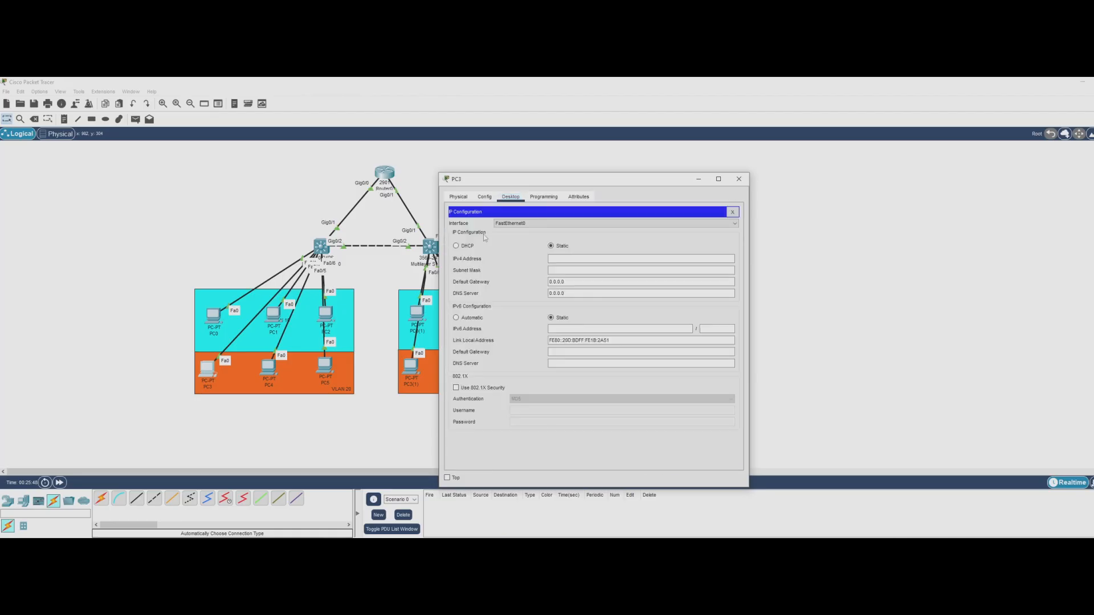
pyautogui.click(456, 246)
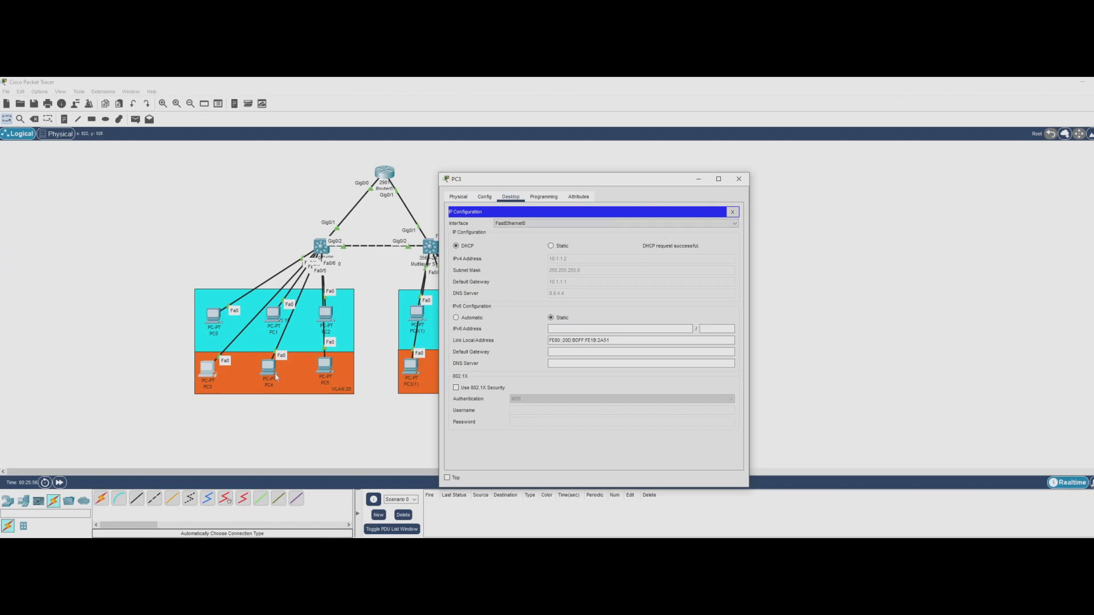
# Set PC4 in VLAN 20 to obtain its IPv4 configuration through DHCP and close its window.
pyautogui.click(277, 376)
pyautogui.click(511, 197)
pyautogui.click(484, 234)
pyautogui.click(468, 248)
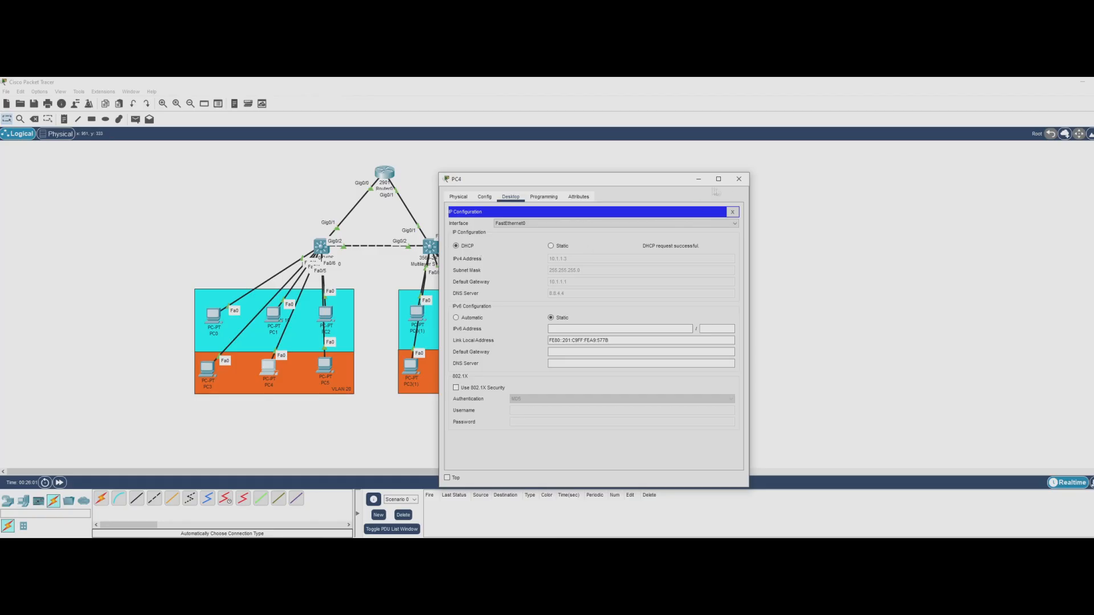
pyautogui.click(739, 179)
# Set PC5 in VLAN 20 to obtain its IPv4 configuration through DHCP and close its window.
pyautogui.click(330, 372)
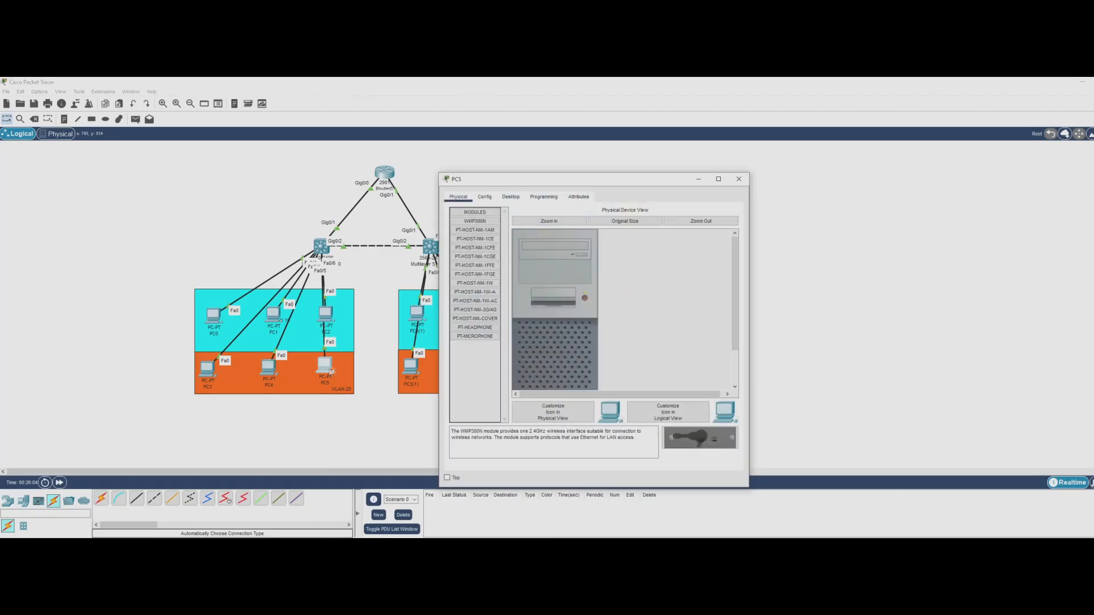
pyautogui.click(511, 196)
pyautogui.click(483, 234)
pyautogui.click(469, 246)
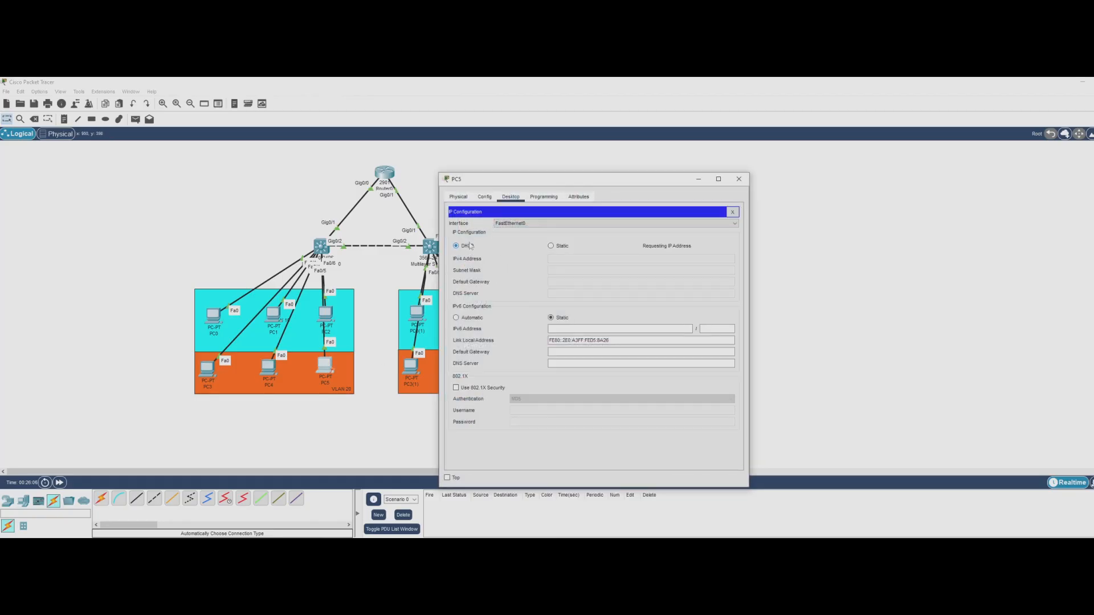
pyautogui.click(739, 179)
# Set PC0(1) to obtain its IPv4 configuration through DHCP and close its window.
pyautogui.click(420, 317)
pyautogui.click(512, 199)
pyautogui.moveTo(569, 181); pyautogui.dragTo(603, 160)
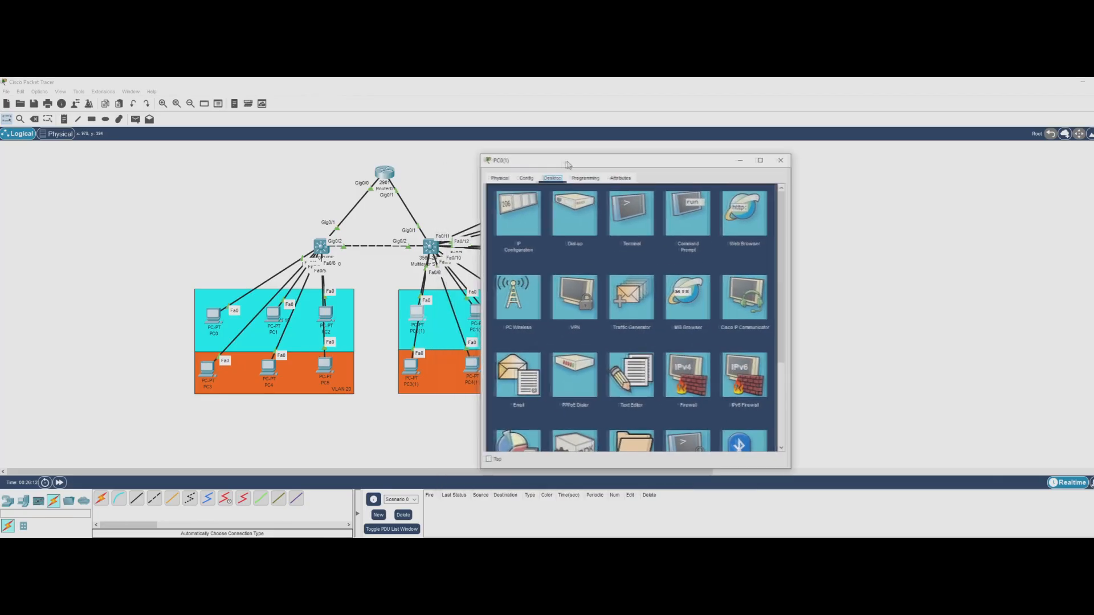
pyautogui.click(512, 215)
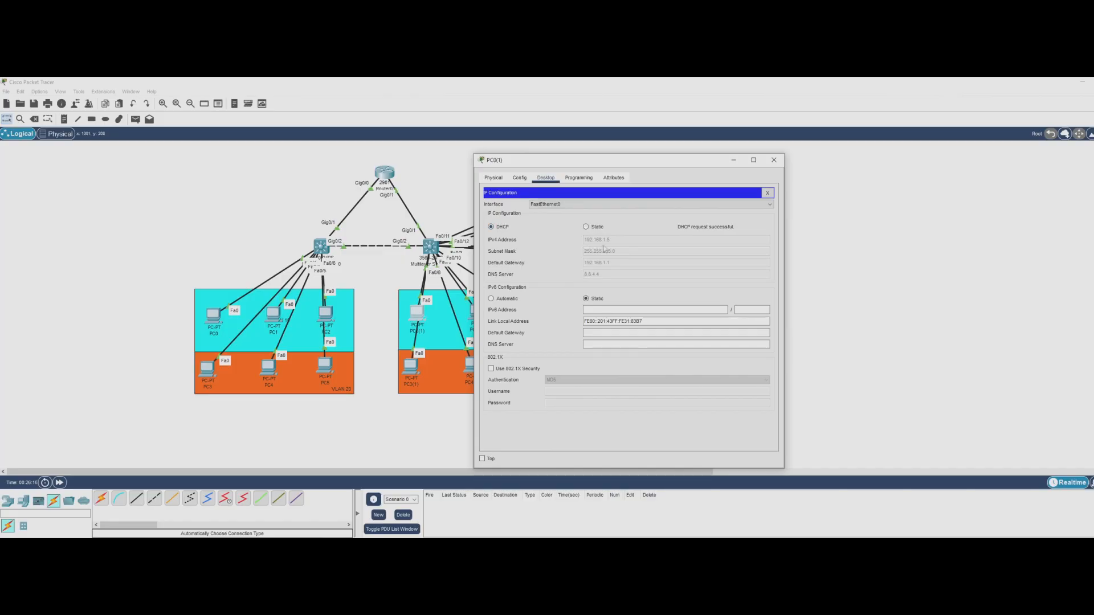
pyautogui.click(774, 160)
# Set PC1(1) to obtain its IPv4 configuration through DHCP and close its window.
pyautogui.click(477, 312)
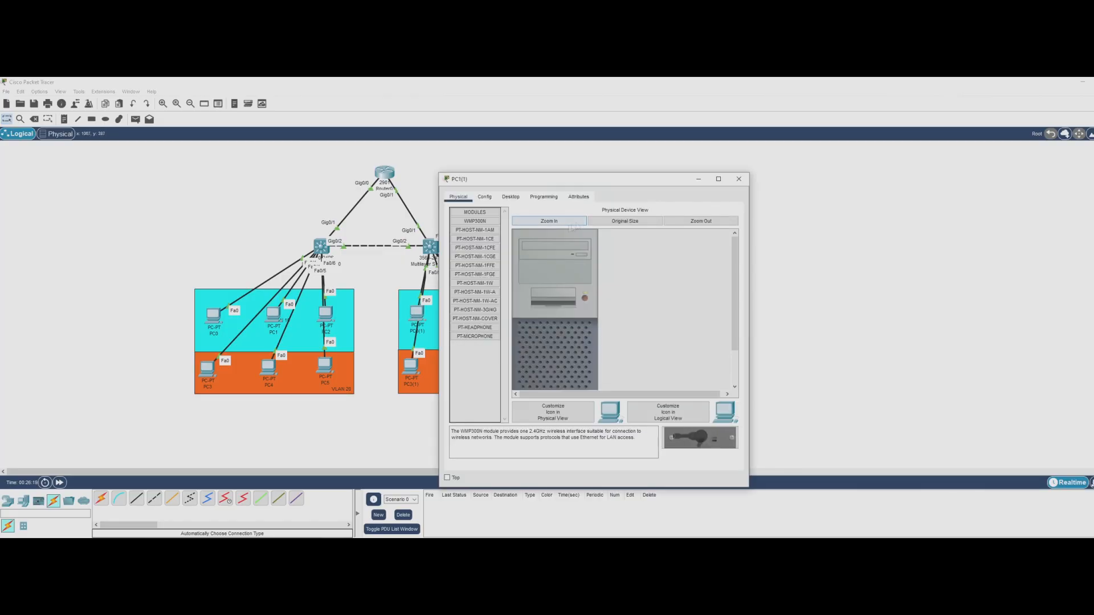
pyautogui.click(511, 196)
pyautogui.click(476, 231)
pyautogui.click(456, 246)
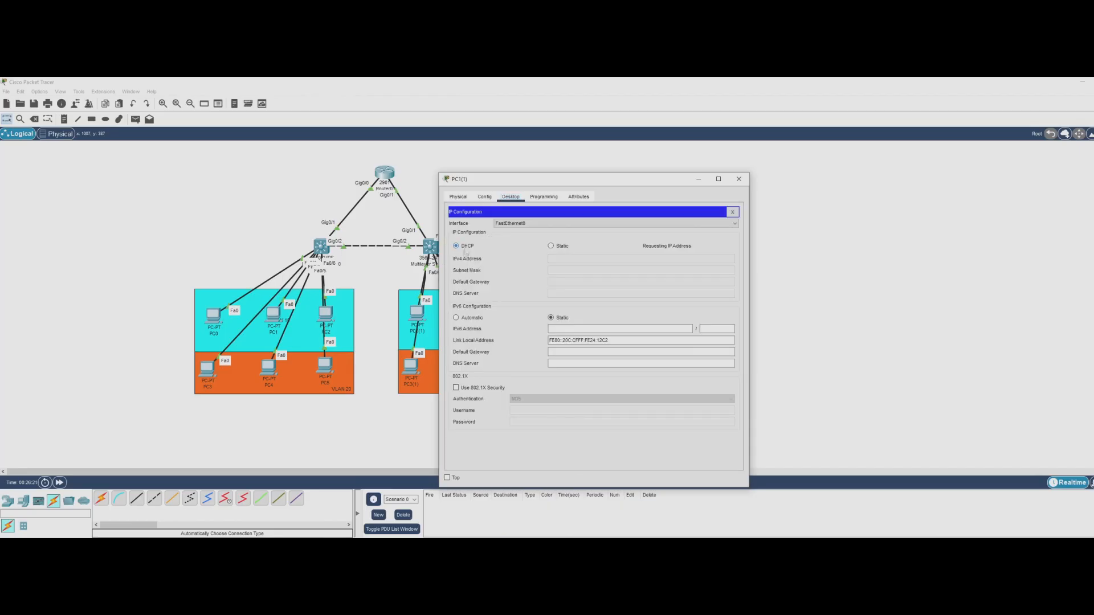
pyautogui.click(739, 179)
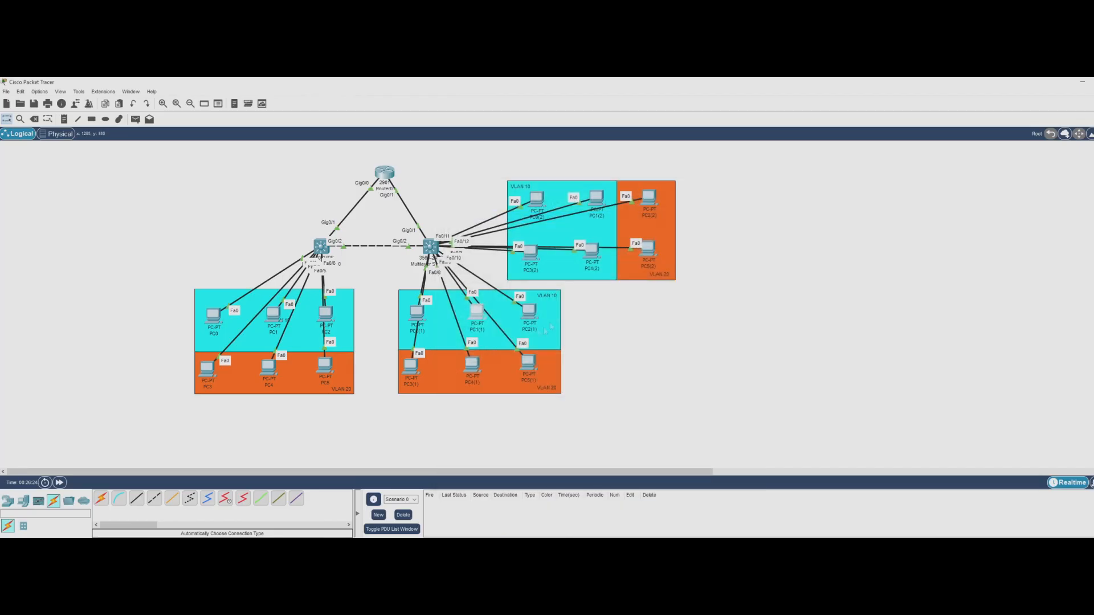
# Set PC2(1) to obtain its IPv4 configuration through DHCP and close its window.
pyautogui.click(528, 308)
pyautogui.click(510, 197)
pyautogui.click(476, 232)
pyautogui.click(472, 248)
pyautogui.moveTo(639, 182); pyautogui.dragTo(669, 150)
pyautogui.click(769, 149)
# Set PC3(1) in VLAN 20 to obtain its IPv4 configuration through DHCP and close its window.
pyautogui.click(425, 371)
pyautogui.click(511, 197)
pyautogui.click(476, 232)
pyautogui.click(466, 246)
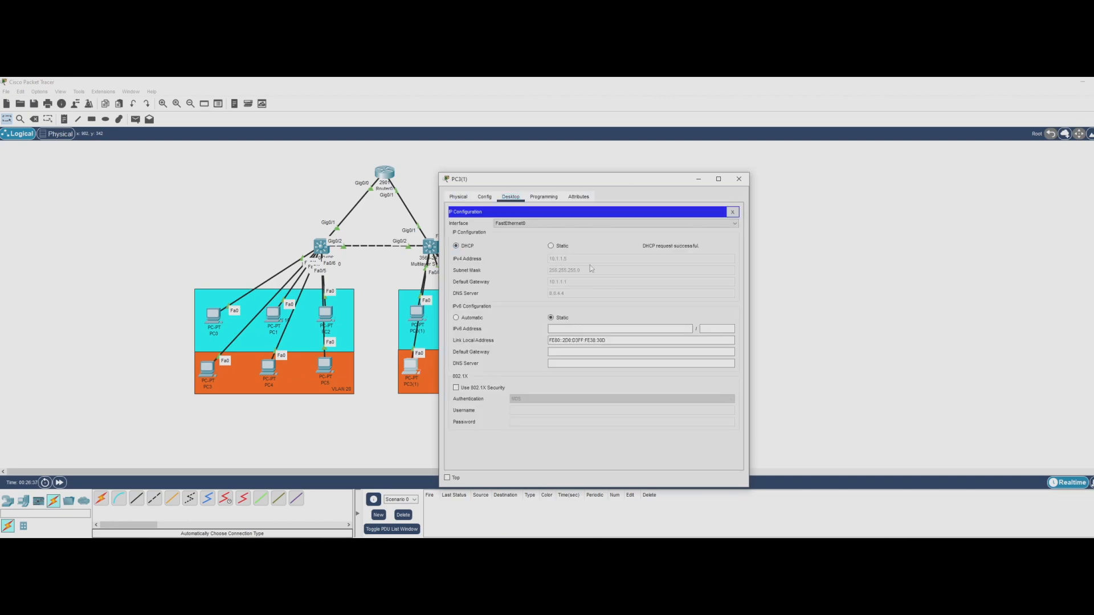
pyautogui.click(745, 181)
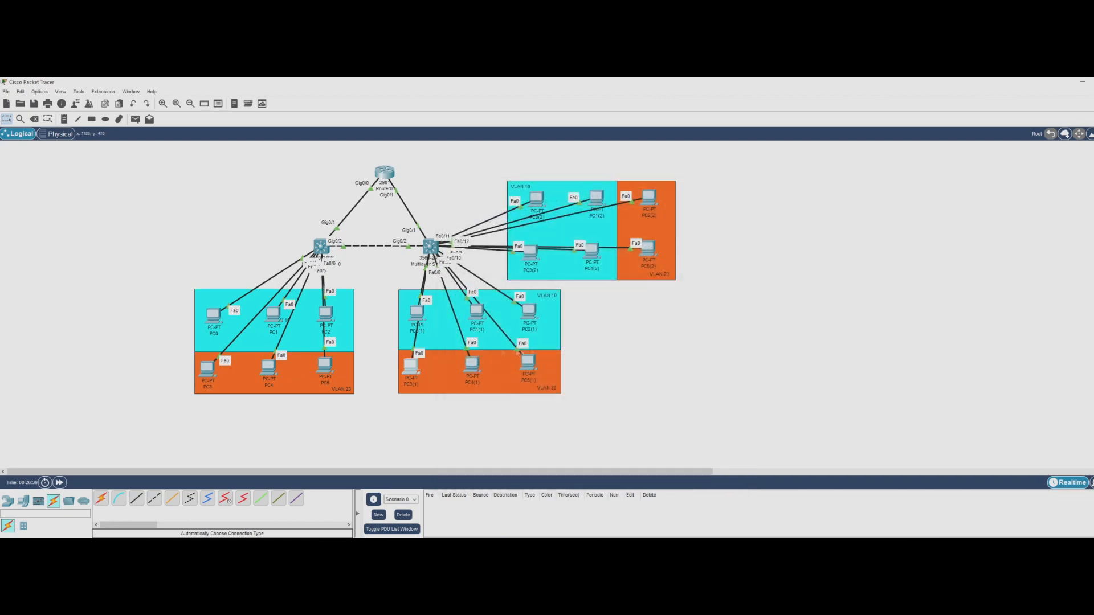
# Set PC4(1) in VLAN 20 to obtain its IPv4 configuration through DHCP and close its window.
pyautogui.click(472, 366)
pyautogui.click(511, 197)
pyautogui.click(480, 234)
pyautogui.click(468, 246)
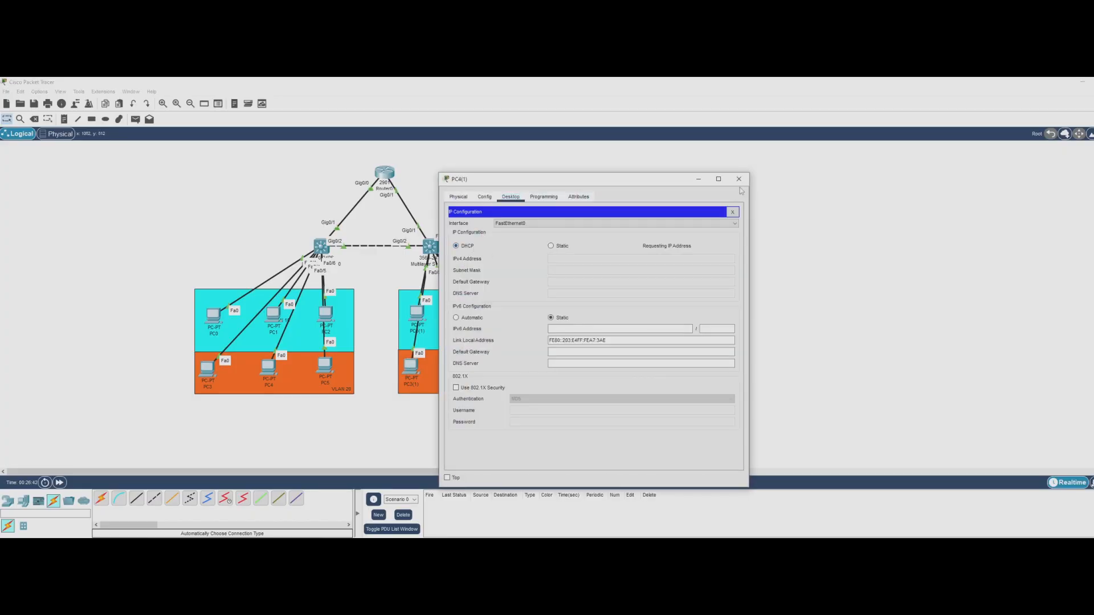
pyautogui.click(740, 181)
# Set PC5(1) in VLAN 20 to obtain its IPv4 configuration through DHCP.
pyautogui.click(529, 364)
pyautogui.click(510, 196)
pyautogui.click(489, 235)
pyautogui.click(468, 246)
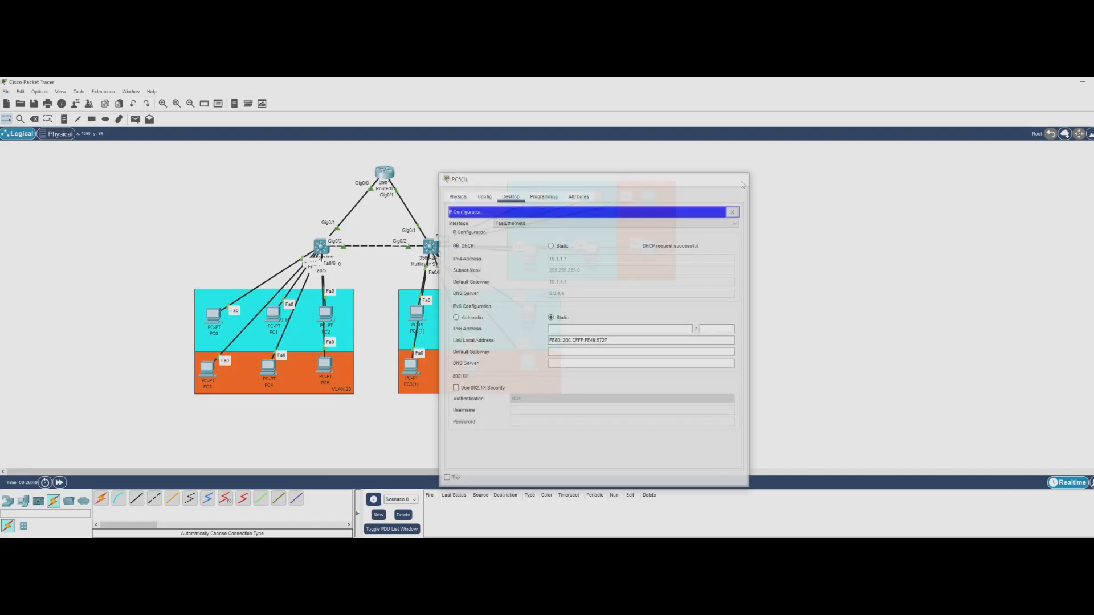
# Close PC5(1)'s window, set PC0(2) in VLAN 10 to obtain its IPv4 configuration through DHCP, and close its window.
pyautogui.click(739, 179)
pyautogui.click(529, 362)
pyautogui.click(511, 196)
pyautogui.click(489, 235)
pyautogui.click(456, 246)
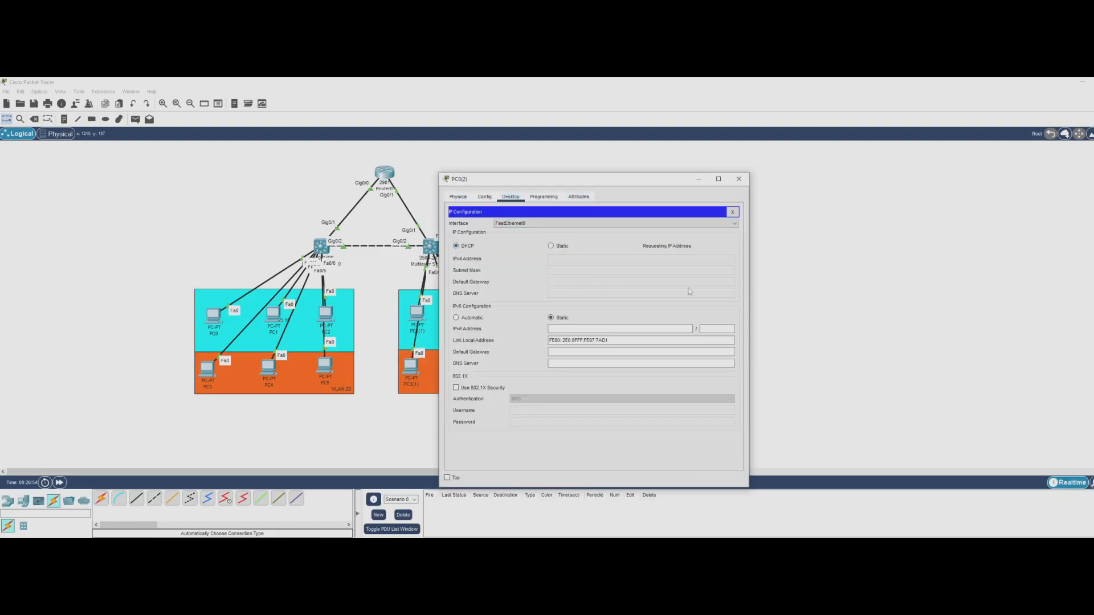
pyautogui.click(739, 179)
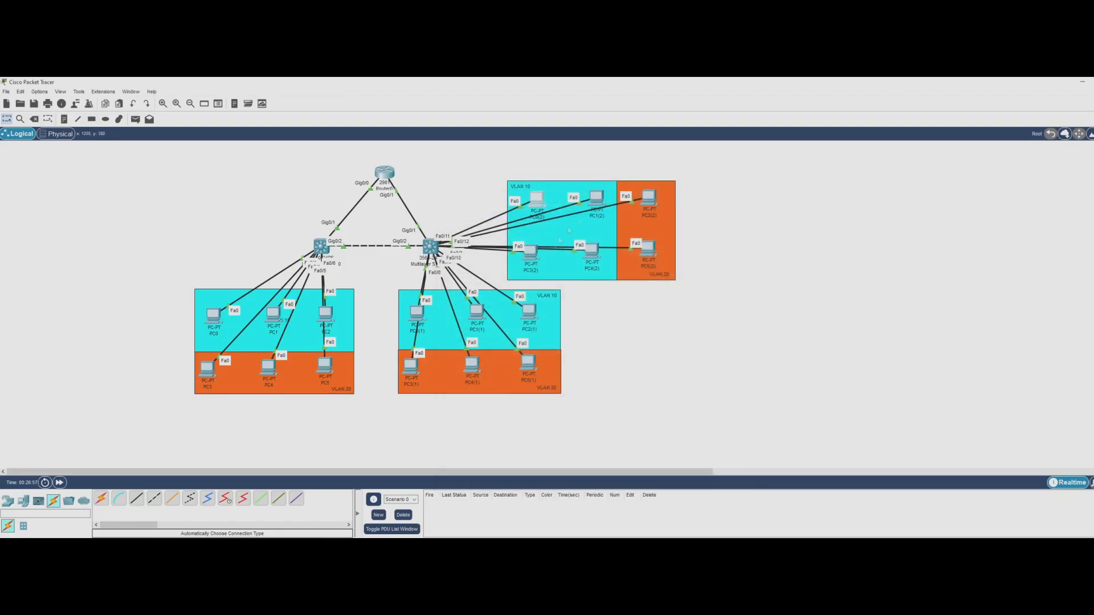
# Set PC3(2) in VLAN 10 to obtain its IPv4 configuration through DHCP and close its window.
pyautogui.click(530, 251)
pyautogui.click(510, 197)
pyautogui.click(489, 235)
pyautogui.click(456, 246)
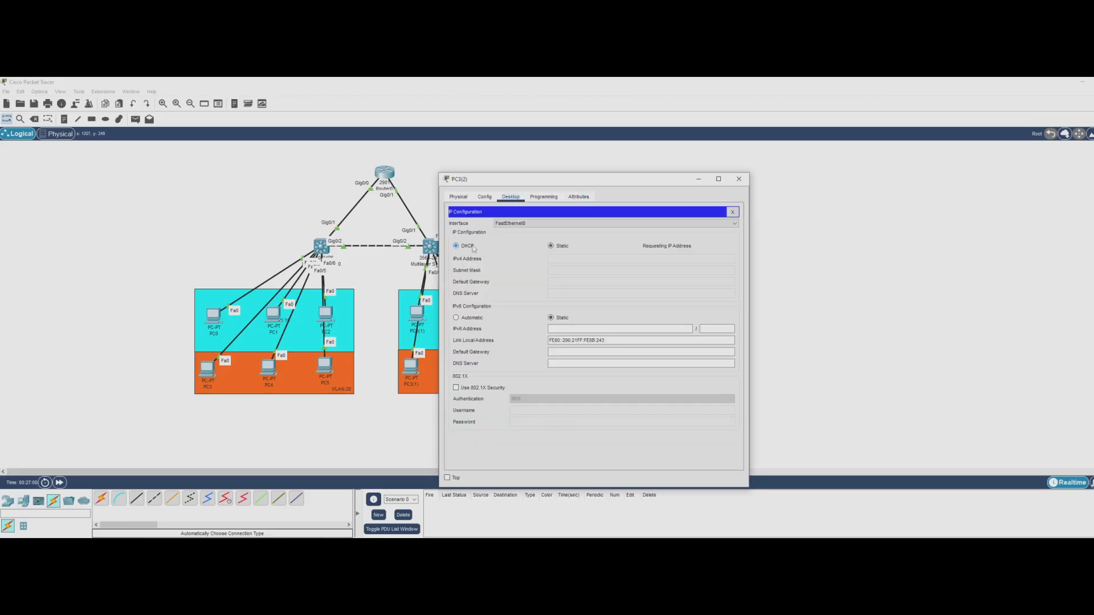
pyautogui.click(739, 179)
# Set PC1(2) in VLAN 10 to obtain its IPv4 configuration through DHCP and close its window.
pyautogui.click(597, 202)
pyautogui.click(511, 197)
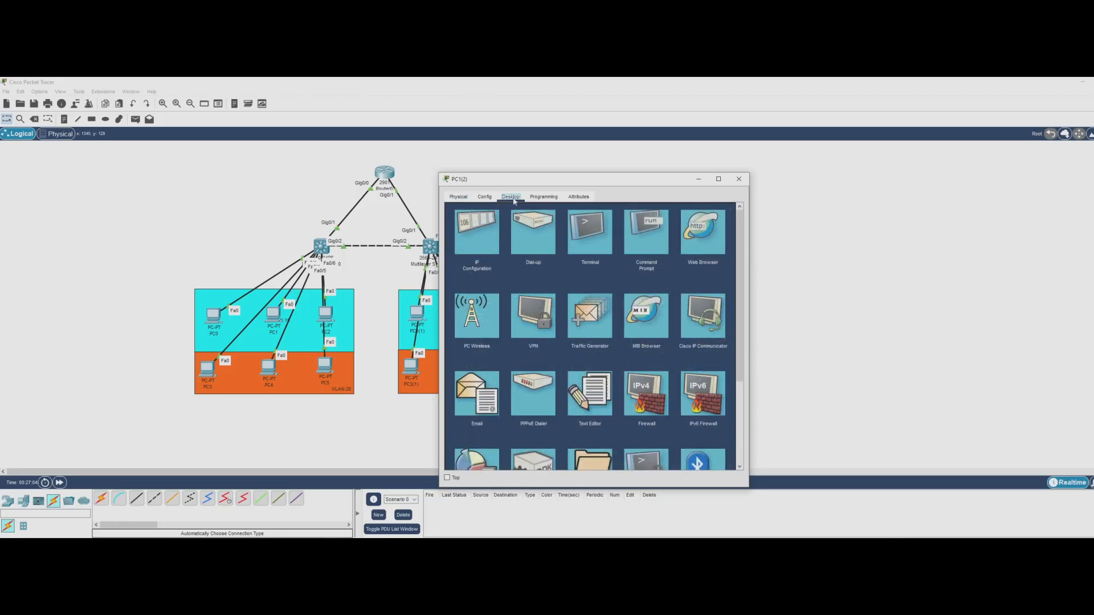
pyautogui.click(489, 235)
pyautogui.click(456, 245)
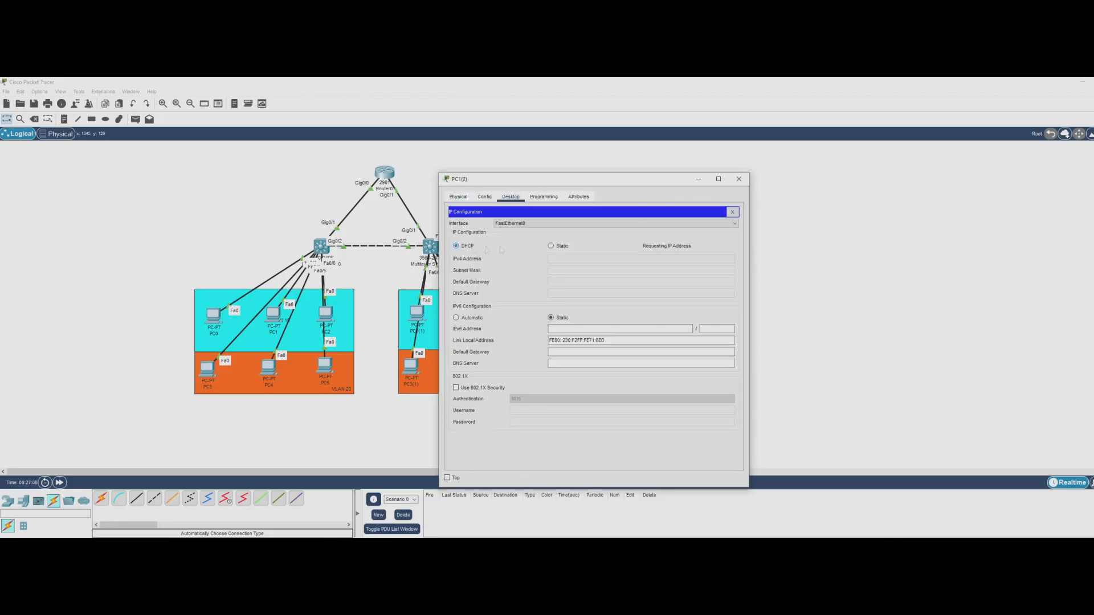
pyautogui.click(739, 179)
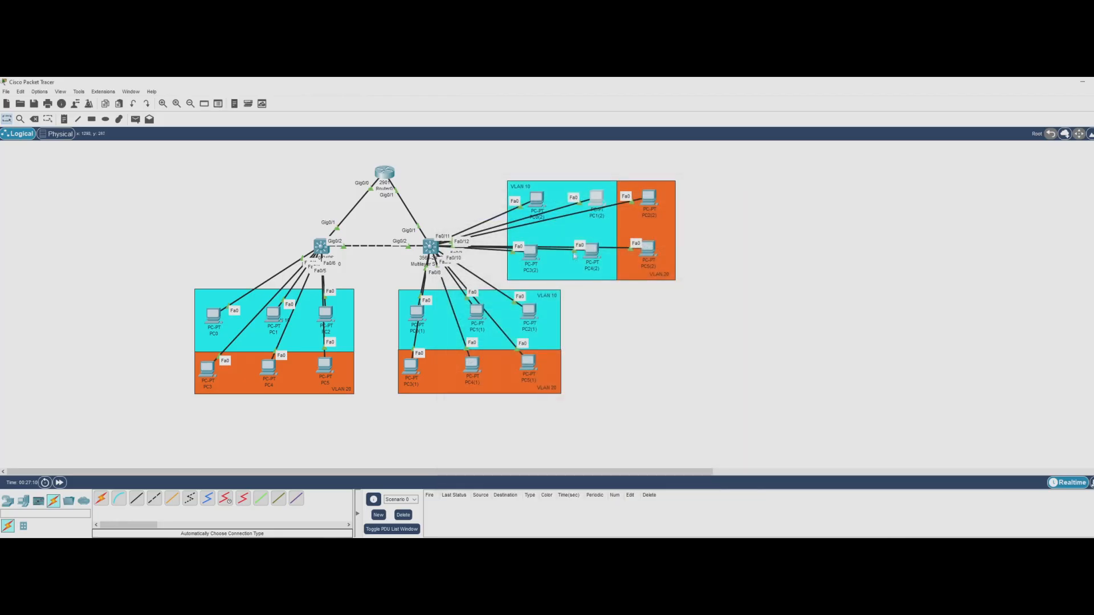
# Set PC4(2) in VLAN 10 to obtain its IPv4 configuration through DHCP and close its window.
pyautogui.click(522, 209)
pyautogui.click(510, 197)
pyautogui.click(489, 234)
pyautogui.click(456, 246)
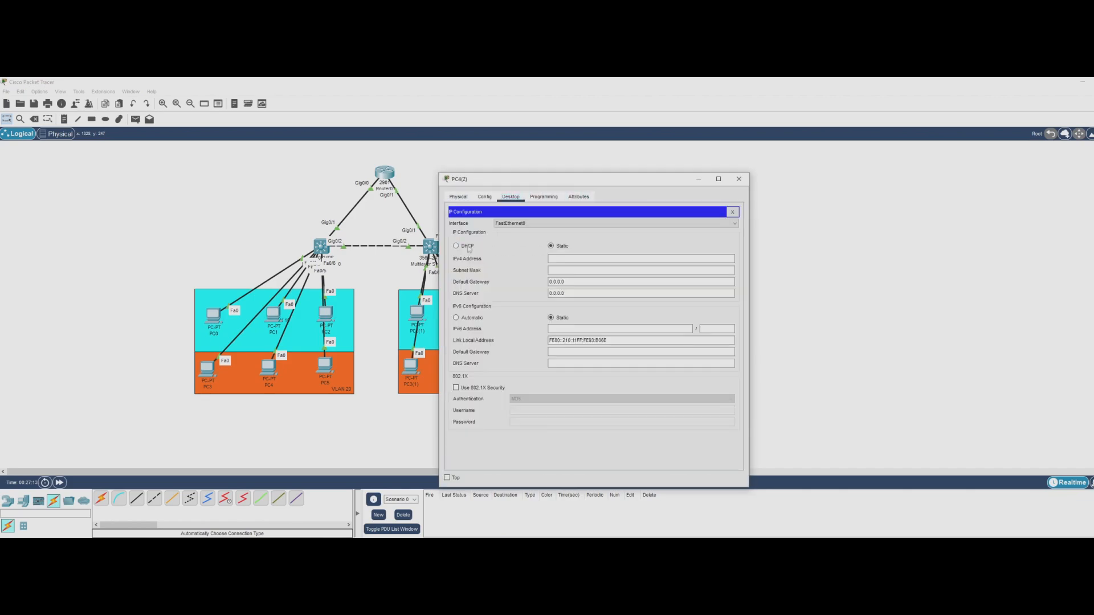
pyautogui.click(740, 180)
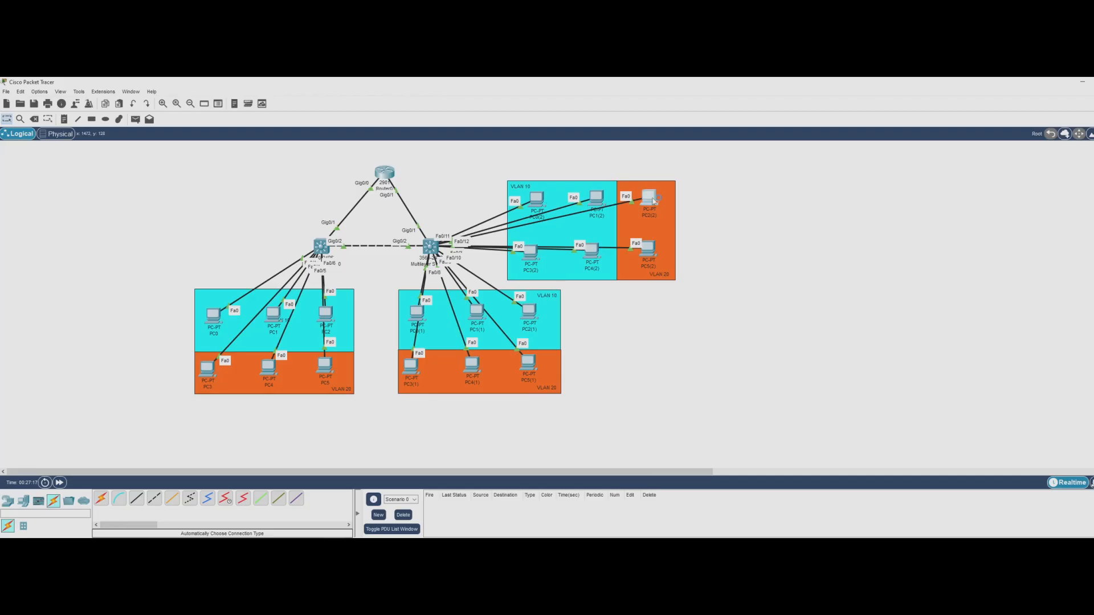
# Set PC2(2) in VLAN 20 to obtain its IPv4 configuration through DHCP and close its window.
pyautogui.click(649, 198)
pyautogui.click(510, 197)
pyautogui.click(491, 233)
pyautogui.click(456, 245)
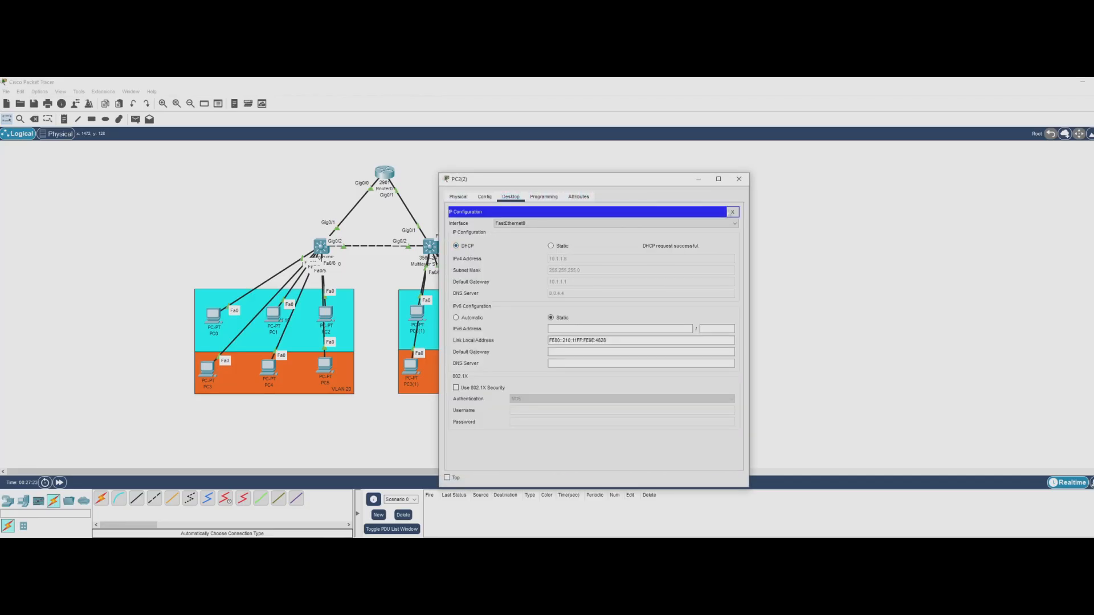
pyautogui.click(739, 179)
# Set PC5(2) in VLAN 20 to obtain its IPv4 configuration through DHCP and close its window.
pyautogui.click(648, 248)
pyautogui.click(510, 197)
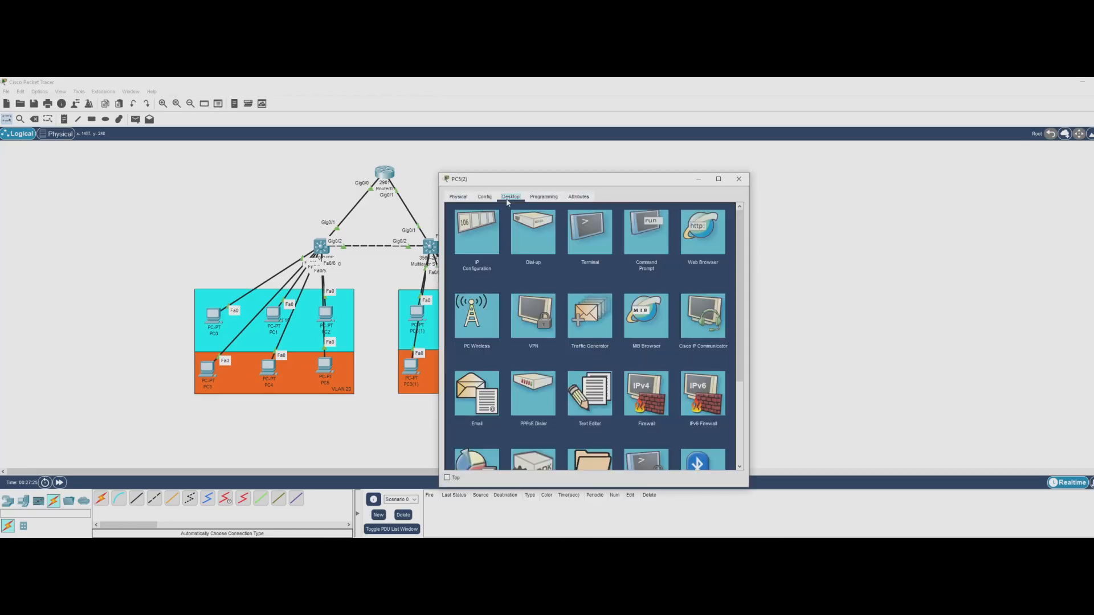
pyautogui.click(471, 228)
pyautogui.click(469, 249)
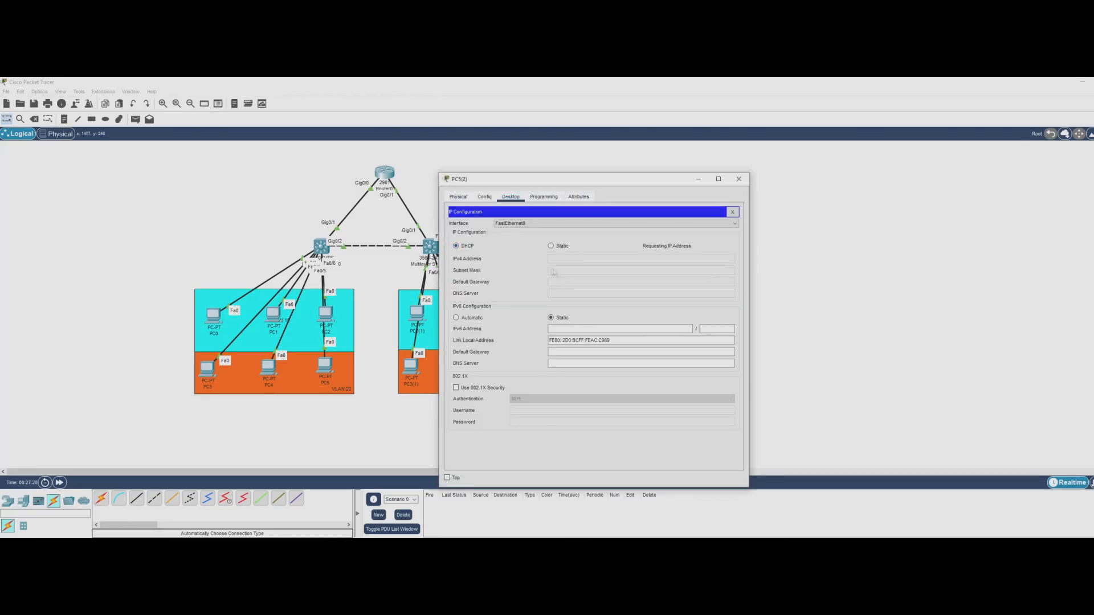
pyautogui.click(739, 181)
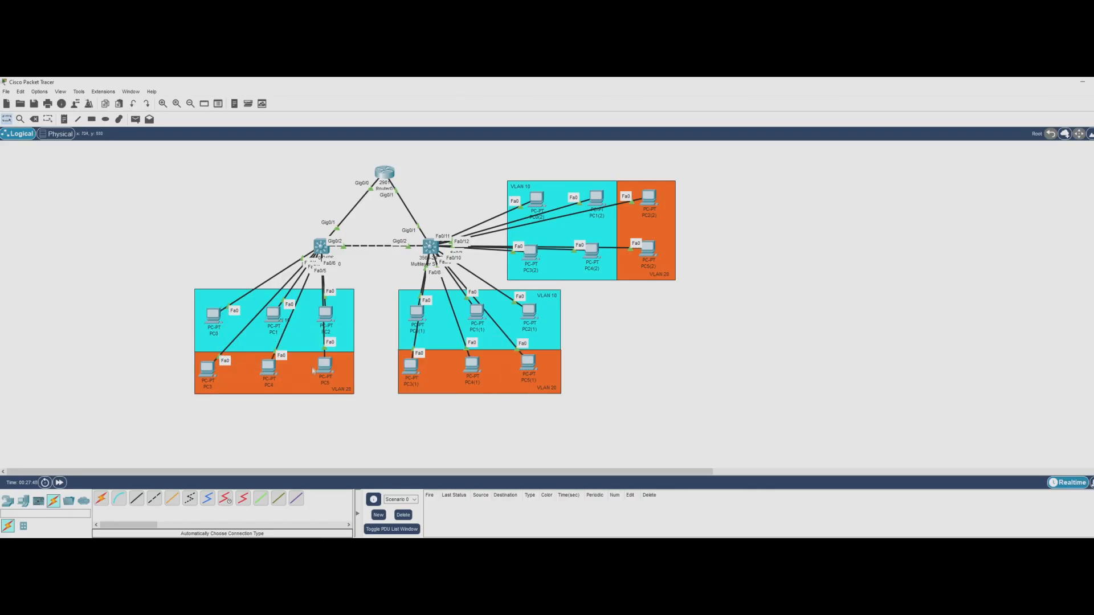
# Look up PC5's IP address and ping it at 10.1.1.4 from PC0's Command Prompt.
pyautogui.moveTo(328, 372)
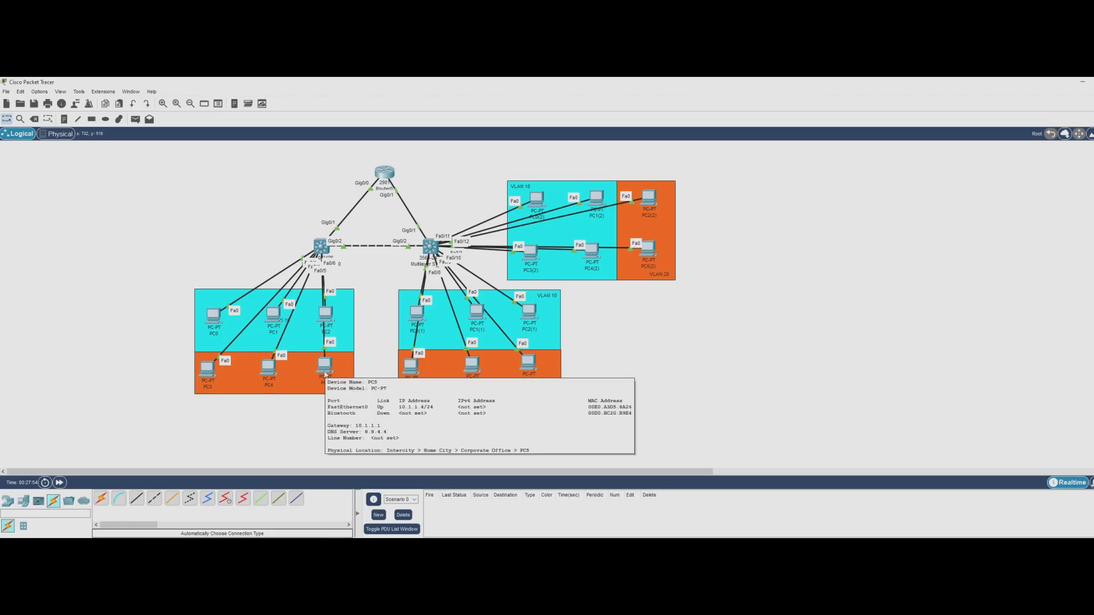
pyautogui.click(212, 317)
pyautogui.moveTo(550, 180); pyautogui.dragTo(538, 150)
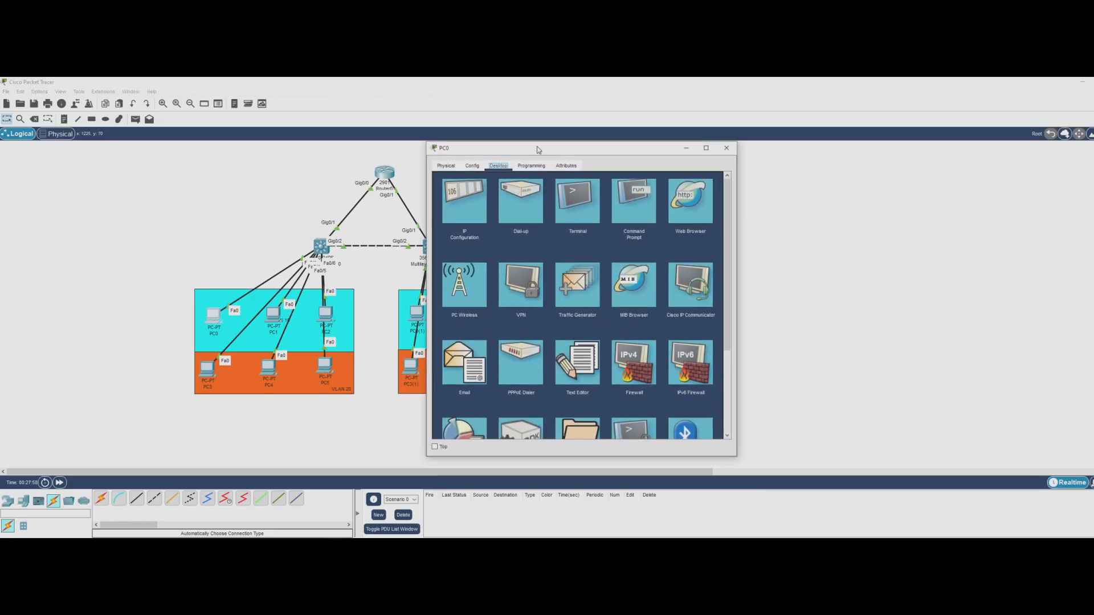
pyautogui.click(627, 229)
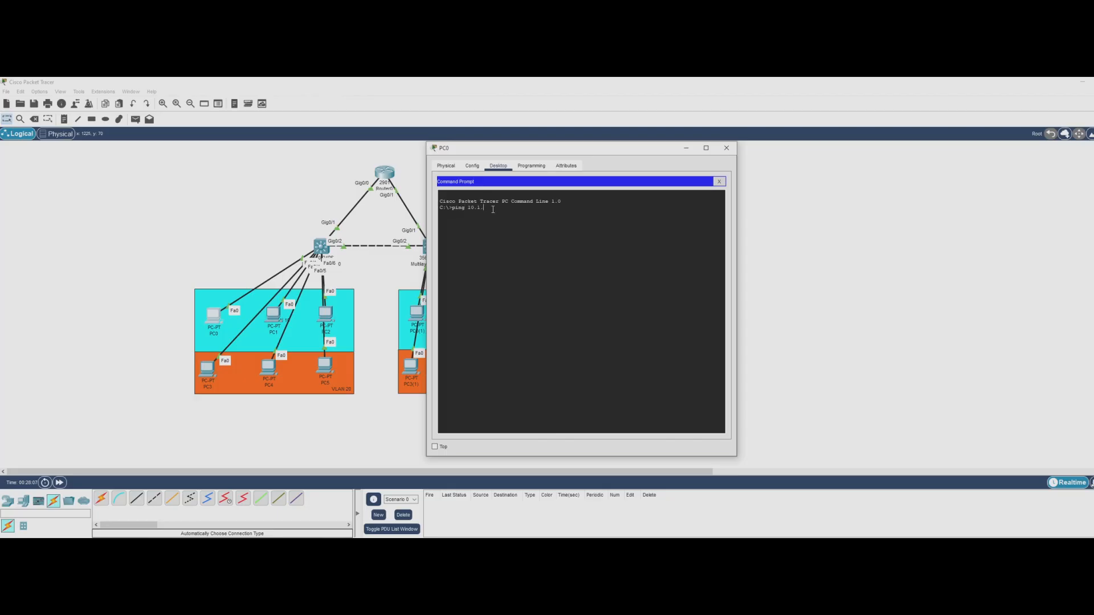
pyautogui.press('Return')
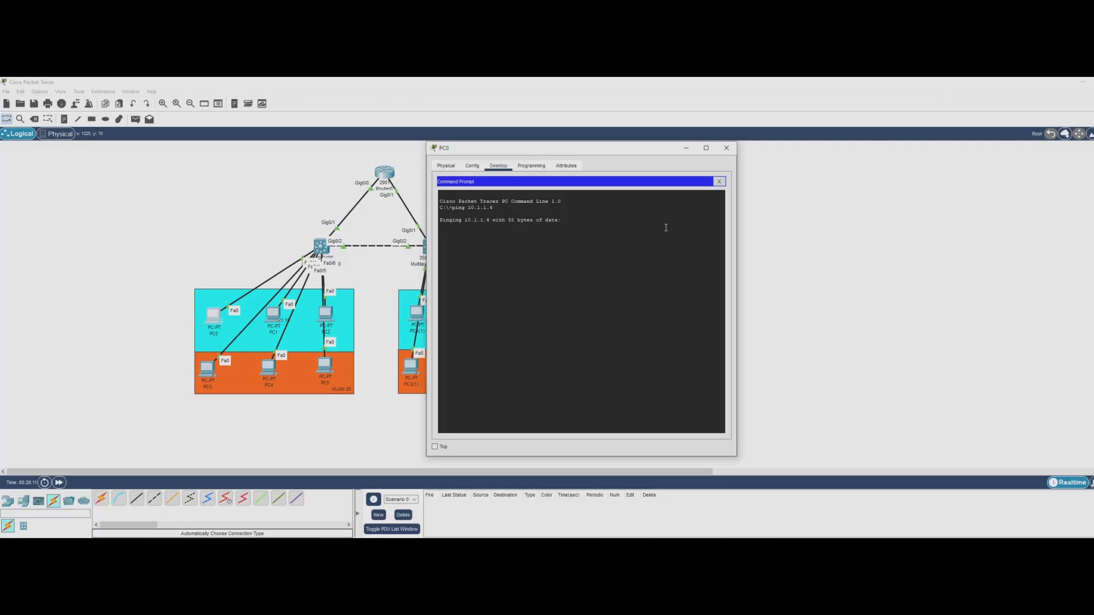
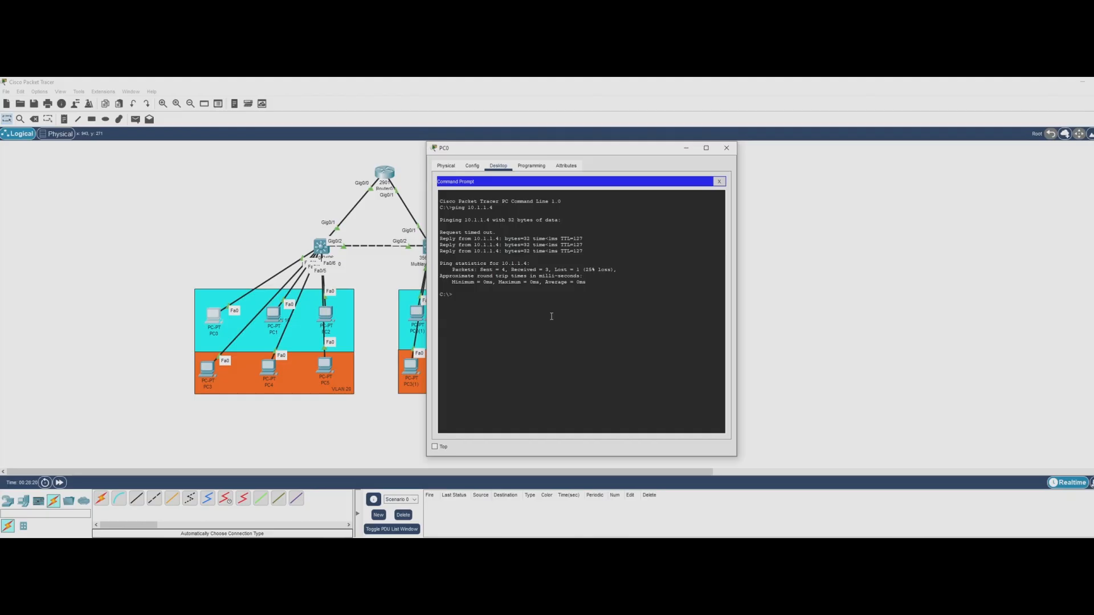
# Look up PC2(2)'s IP address, ping 10.1.1.8 twice from PC0's Command Prompt, and return to the topology.
pyautogui.click(487, 90)
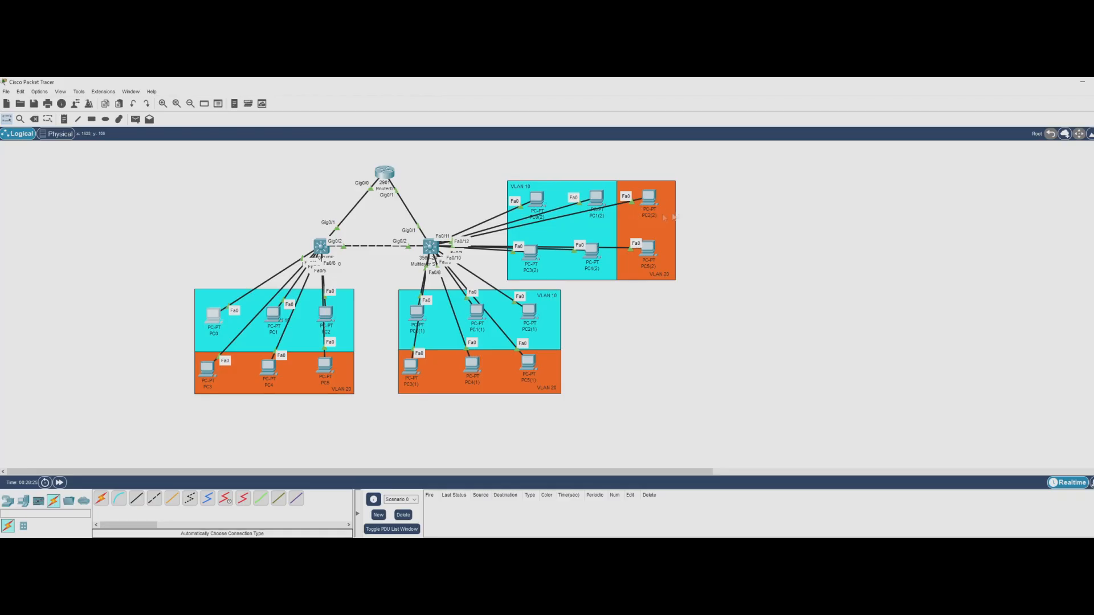
pyautogui.moveTo(651, 204)
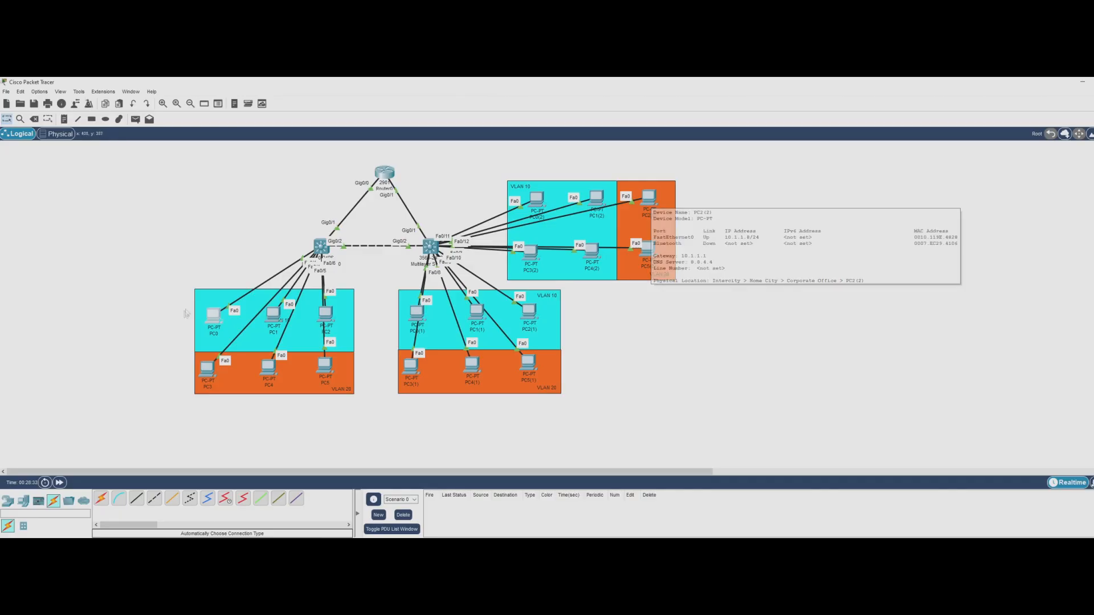
pyautogui.click(212, 317)
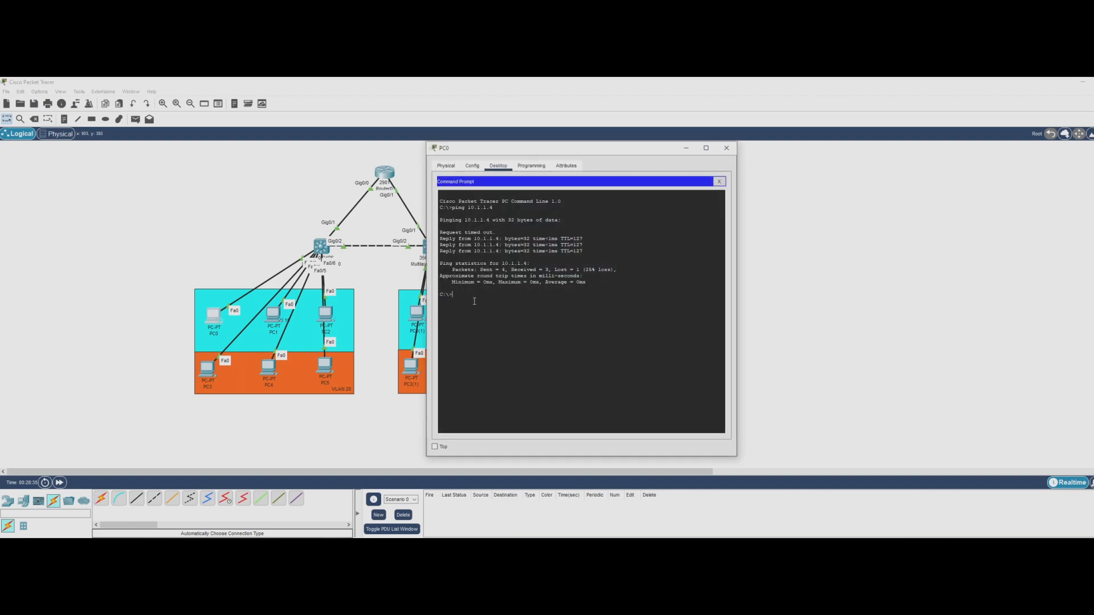
pyautogui.press('Up')
pyautogui.press('Return')
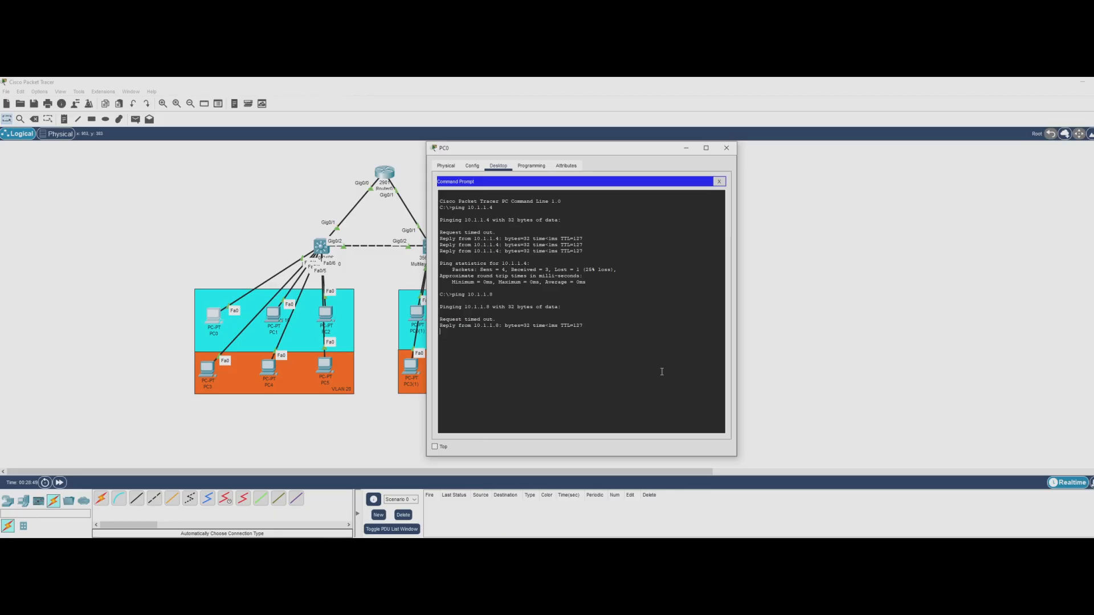
pyautogui.press('Up')
pyautogui.press('Return')
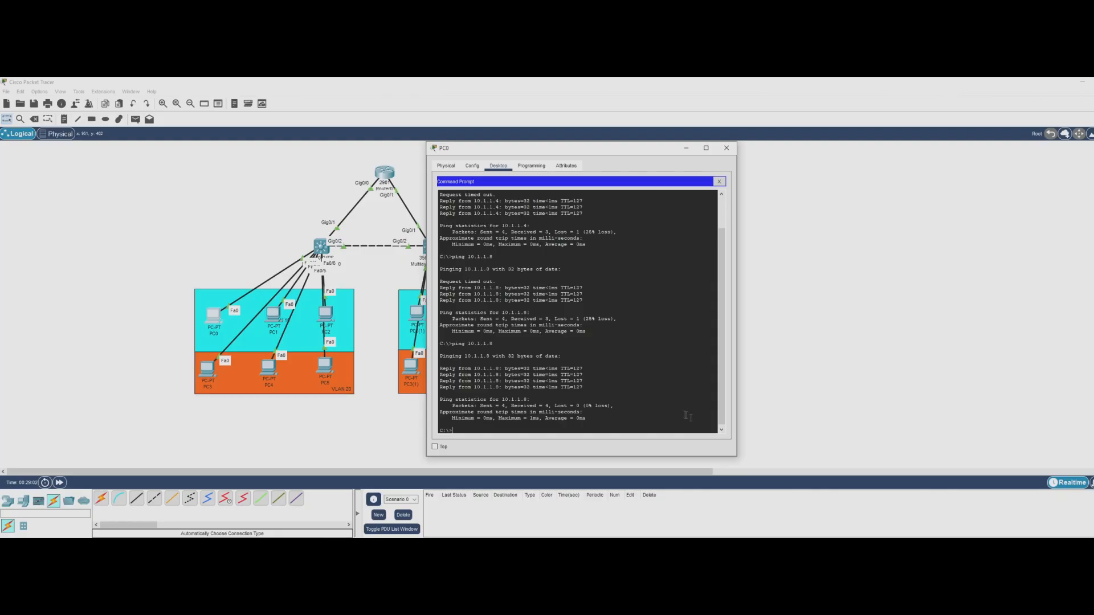
pyautogui.click(493, 89)
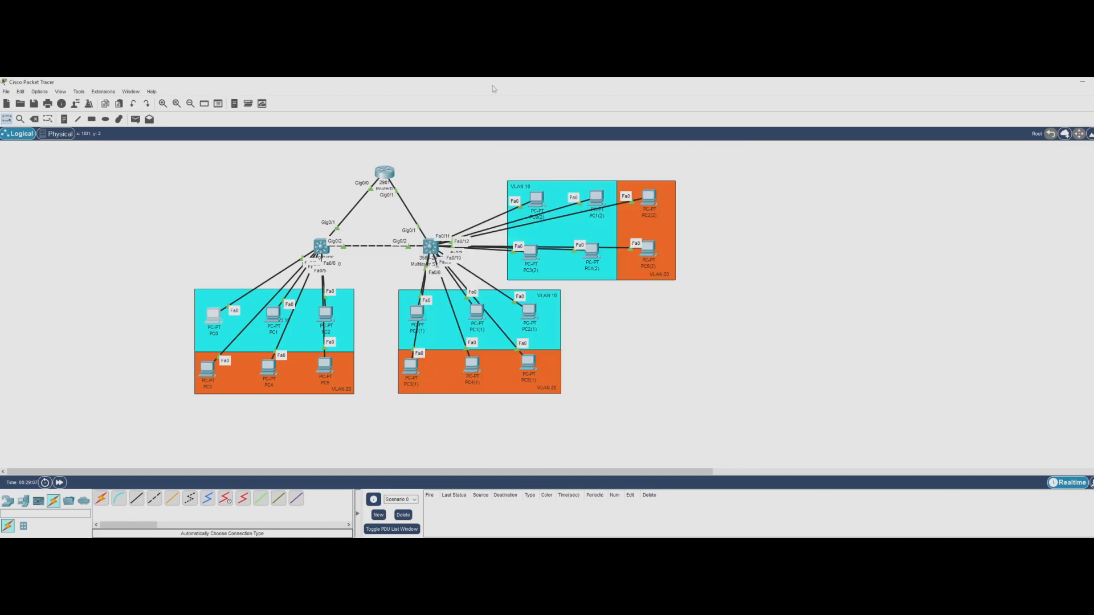
# Send a simple PDU from PC0 in VLAN 10 to PC5(1) in VLAN 20, and send it a second time.
pyautogui.click(135, 120)
pyautogui.moveTo(217, 323)
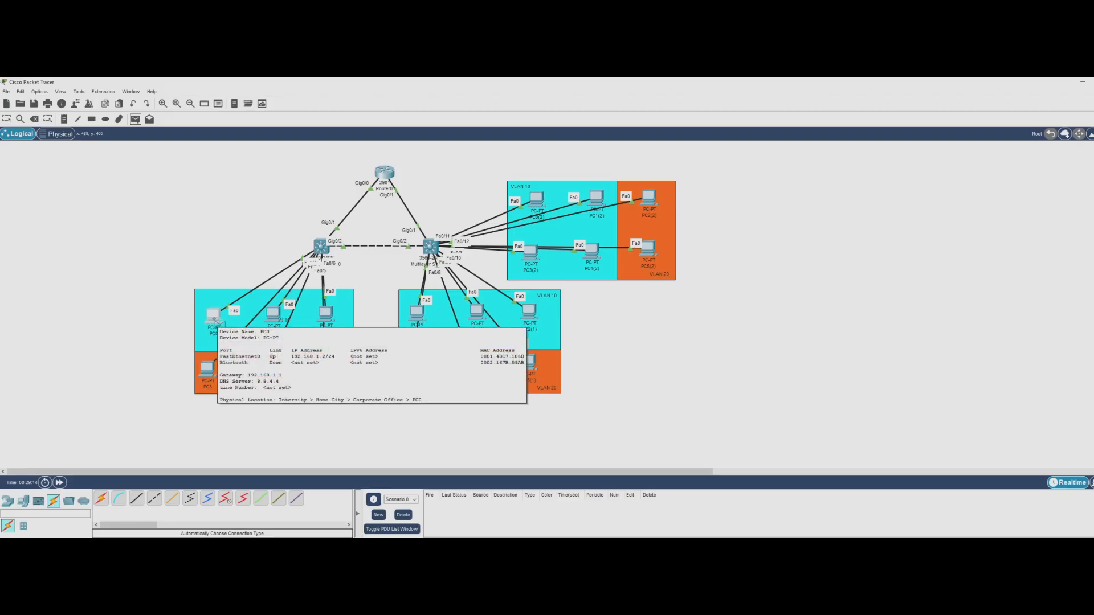
pyautogui.click(214, 317)
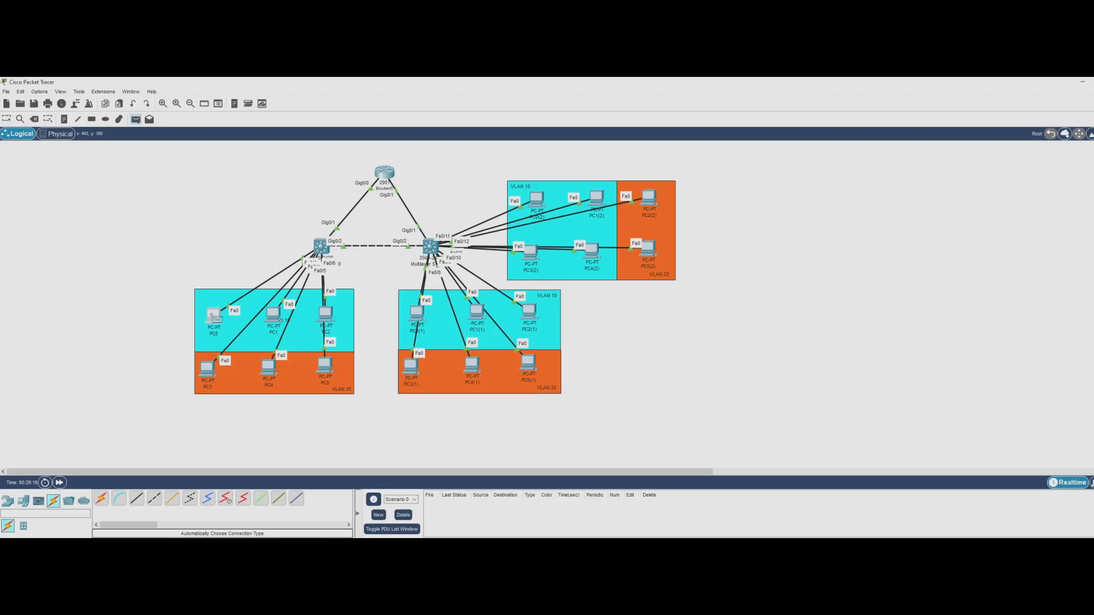
pyautogui.click(528, 362)
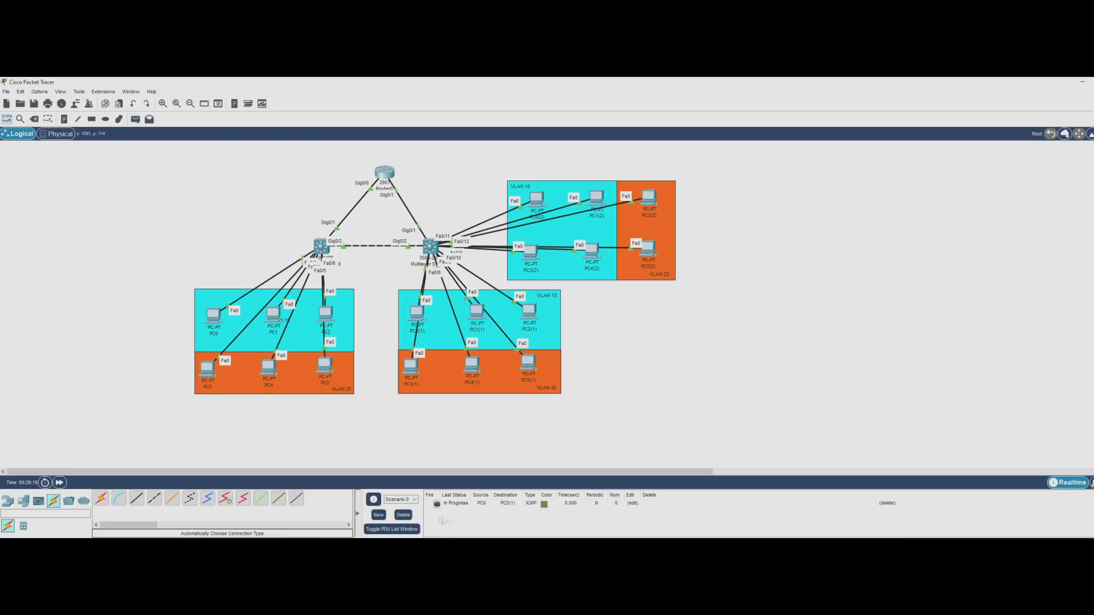
pyautogui.click(135, 119)
pyautogui.click(219, 317)
pyautogui.click(528, 362)
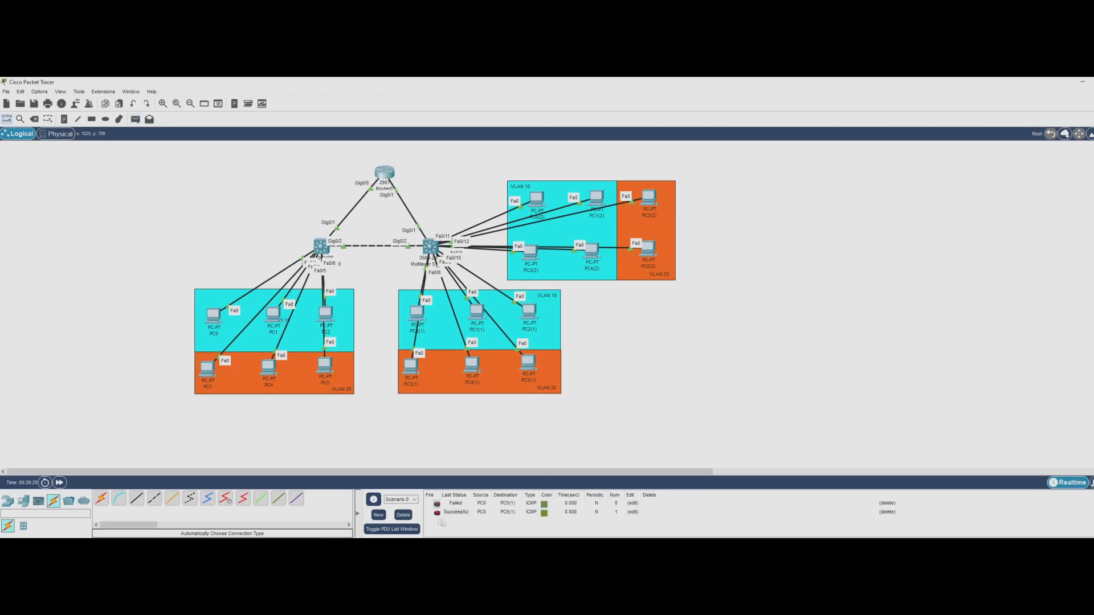
# Send a simple PDU from PC3 in VLAN 20 to PC2(1) in VLAN 10, and send it a second time.
pyautogui.click(135, 119)
pyautogui.click(208, 370)
pyautogui.click(530, 312)
pyautogui.click(136, 119)
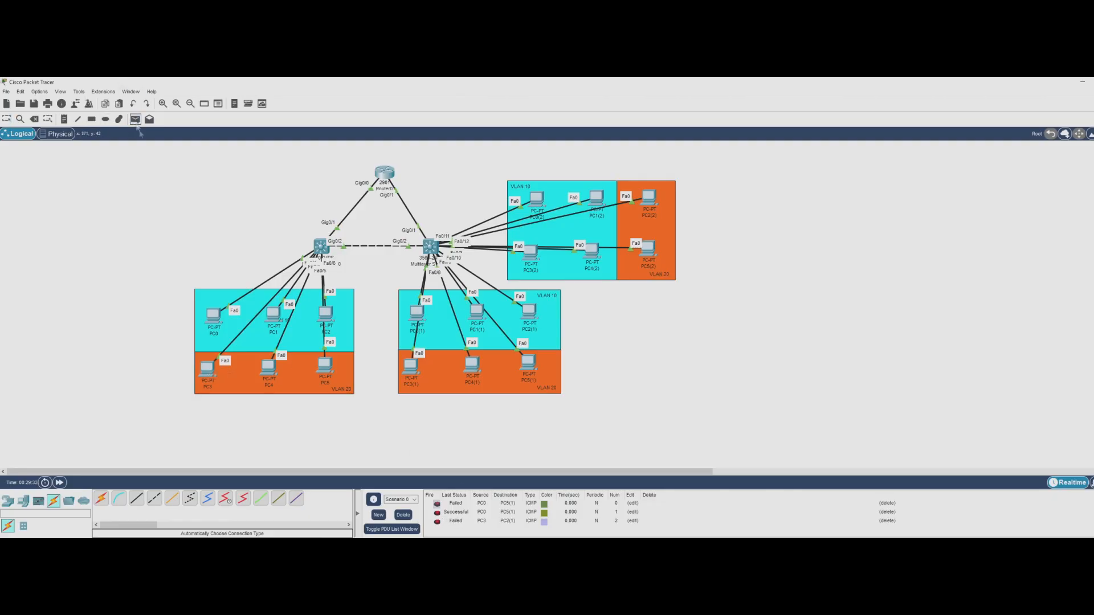
pyautogui.click(208, 371)
pyautogui.click(530, 313)
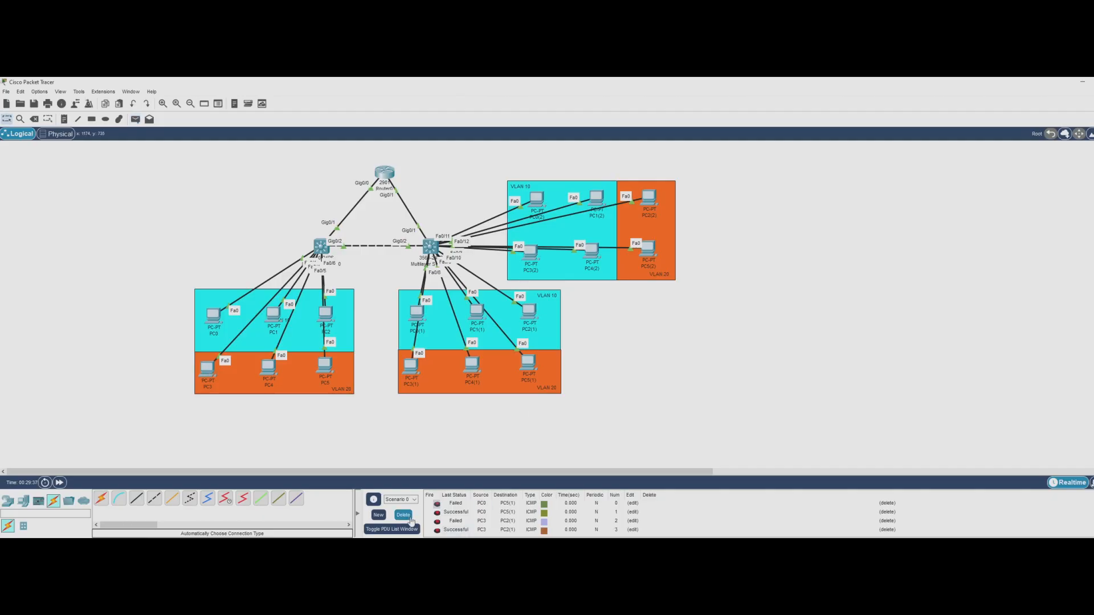